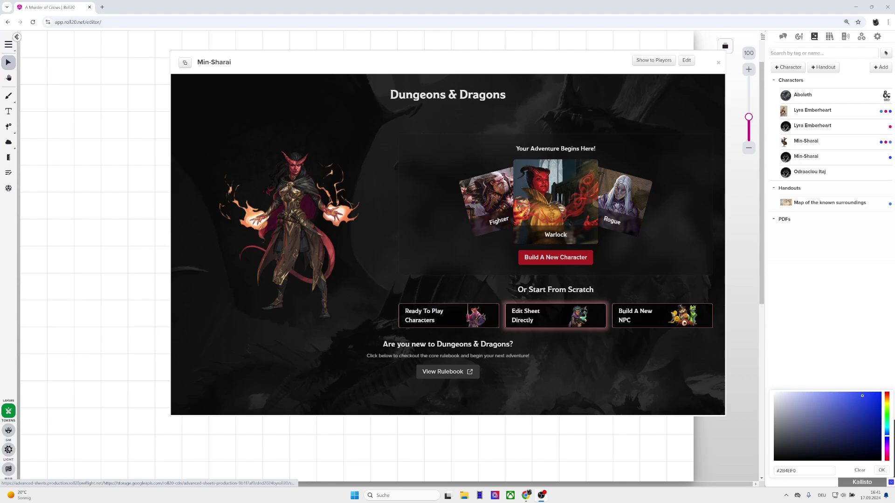
- Open Min-Sharai's sheet for direct editing and look over its ability scores, skills, combat, senses and proficiency sections
{"action": "left_click", "coordinate": [556, 316]}
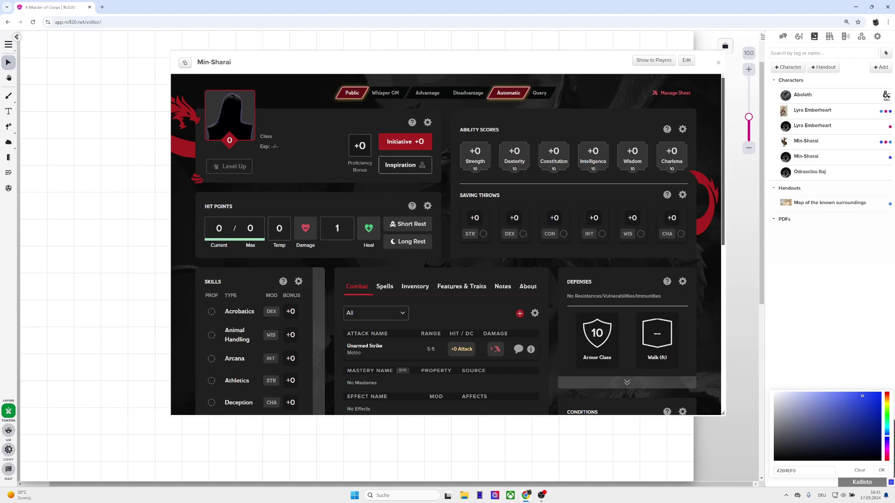
{"action": "scroll", "coordinate": [446, 245], "scroll_direction": "down", "scroll_amount": 3}
{"action": "scroll", "coordinate": [446, 245], "scroll_direction": "down", "scroll_amount": 4}
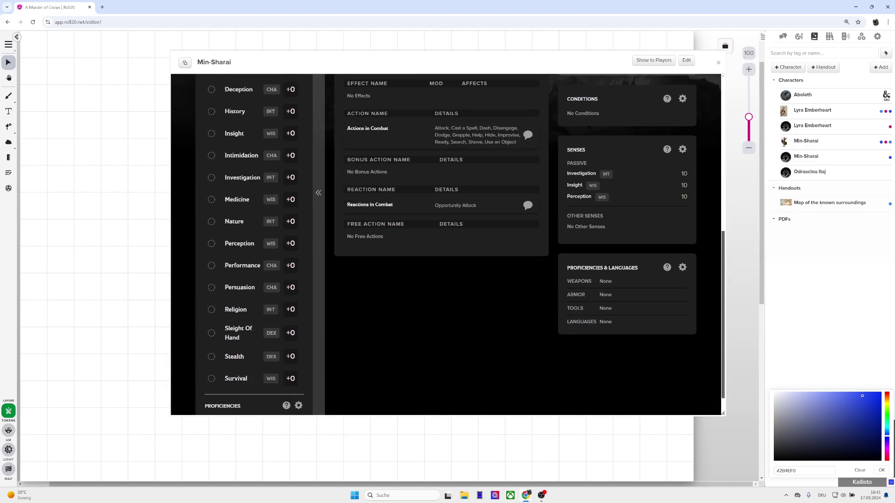
{"action": "scroll", "coordinate": [447, 245], "scroll_direction": "up", "scroll_amount": 7}
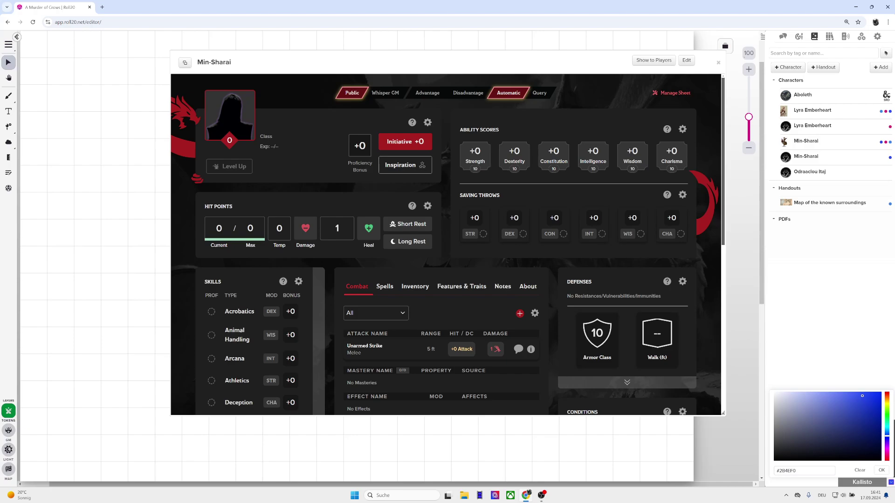
{"action": "scroll", "coordinate": [446, 244], "scroll_direction": "down", "scroll_amount": 8}
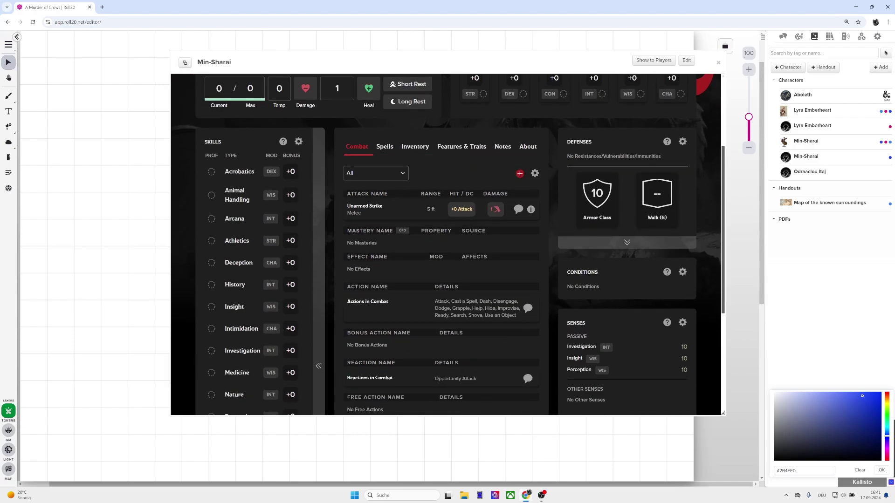
{"action": "scroll", "coordinate": [446, 245], "scroll_direction": "up", "scroll_amount": 8}
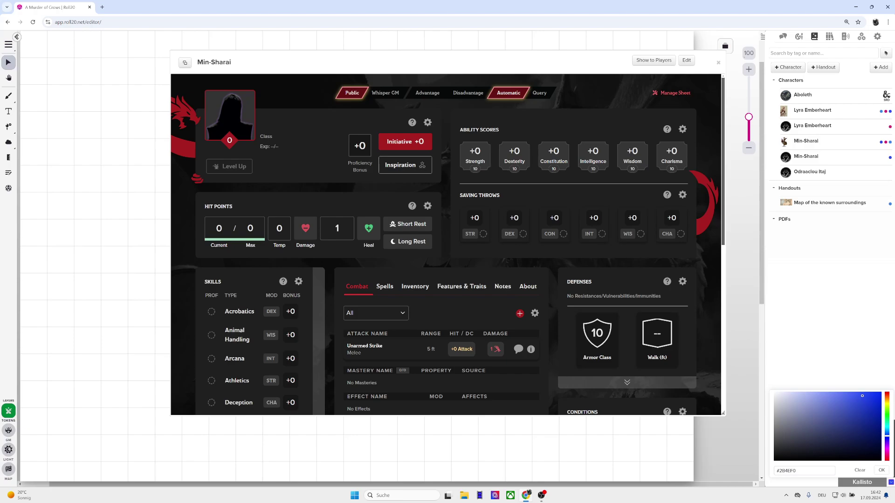
{"action": "scroll", "coordinate": [447, 245], "scroll_direction": "down", "scroll_amount": 3}
{"action": "scroll", "coordinate": [448, 245], "scroll_direction": "down", "scroll_amount": 4}
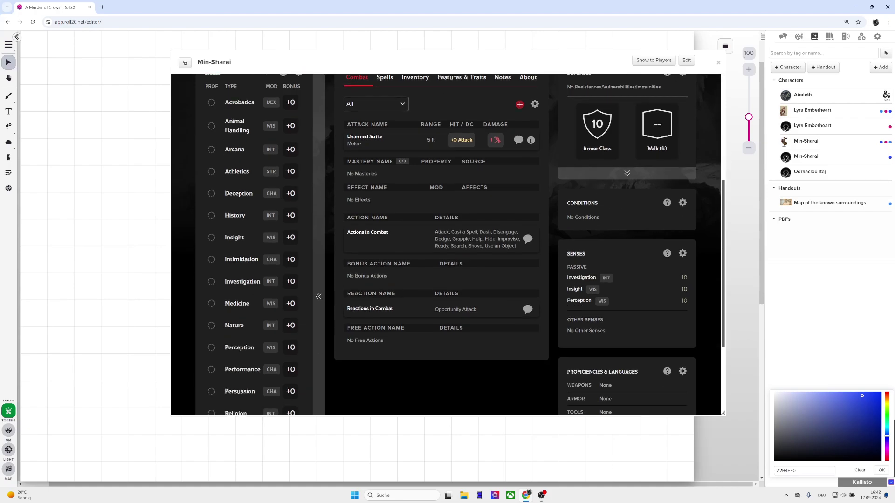
{"action": "scroll", "coordinate": [447, 245], "scroll_direction": "up", "scroll_amount": 7}
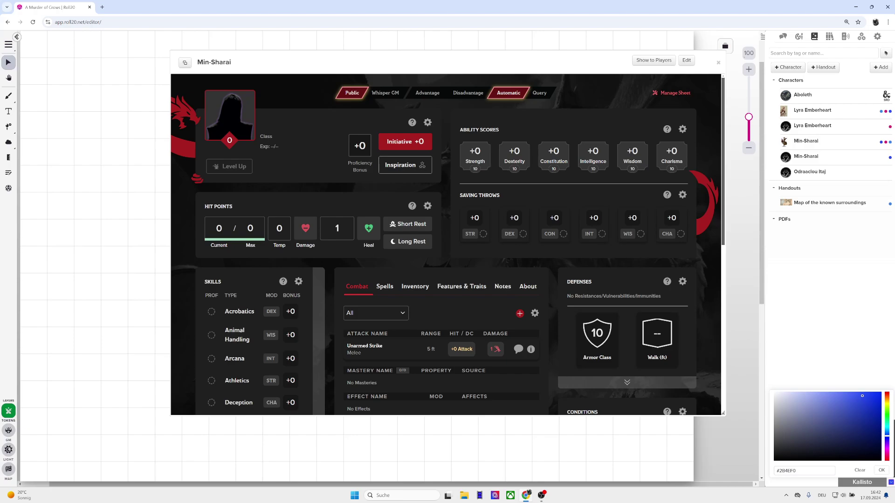
- Delete the duplicate Min-Sharai character that has the blank sheet from the journal
{"action": "left_click", "coordinate": [687, 60]}
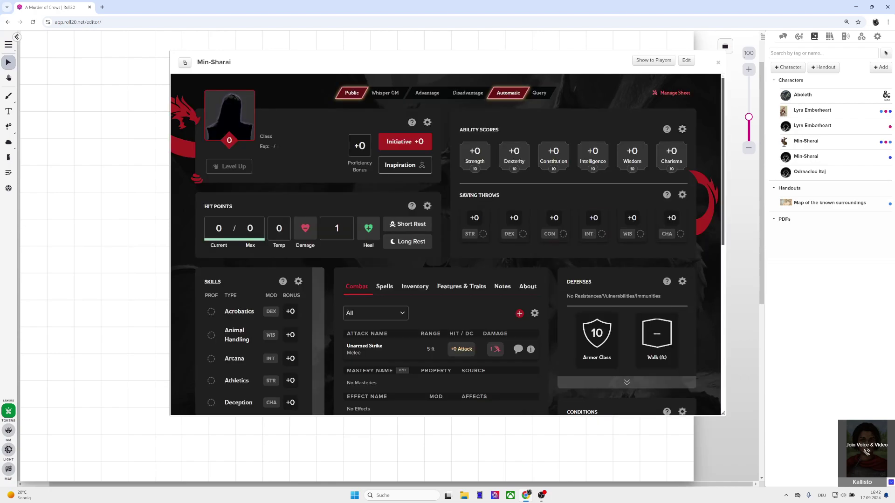
{"action": "left_click", "coordinate": [718, 62]}
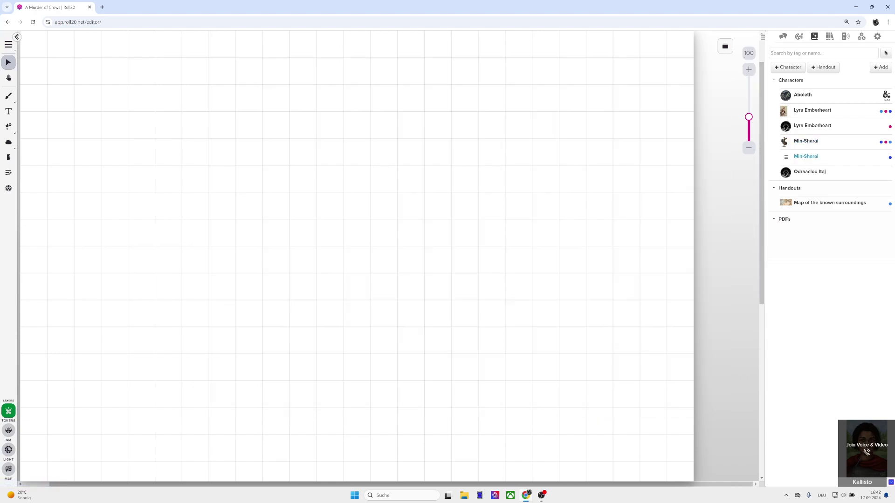
{"action": "right_click", "coordinate": [788, 160]}
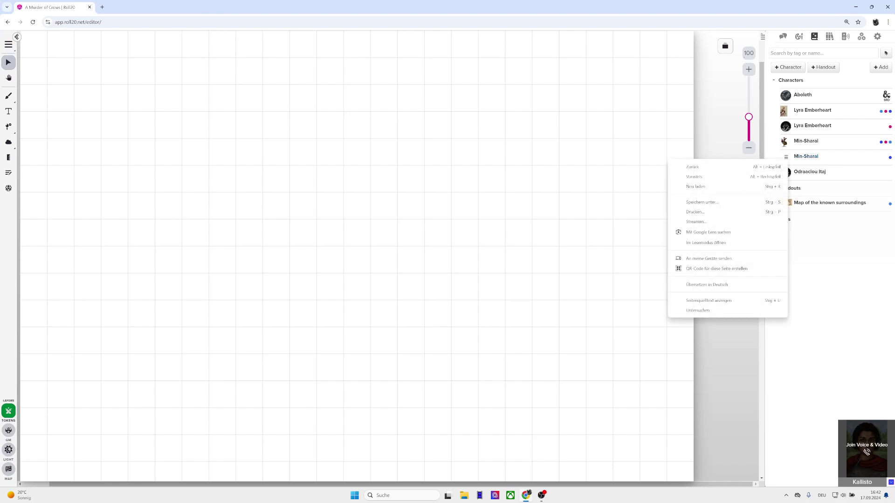
{"action": "left_click", "coordinate": [802, 158]}
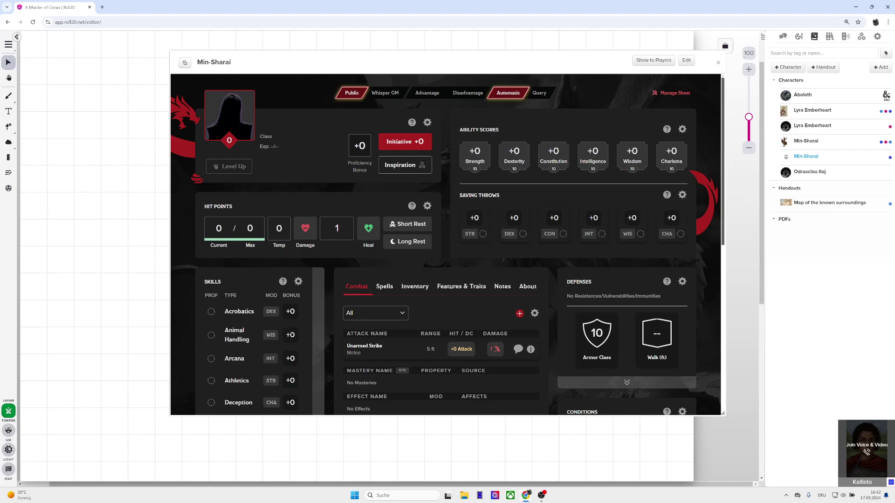
{"action": "left_click", "coordinate": [885, 157]}
{"action": "left_click", "coordinate": [866, 172]}
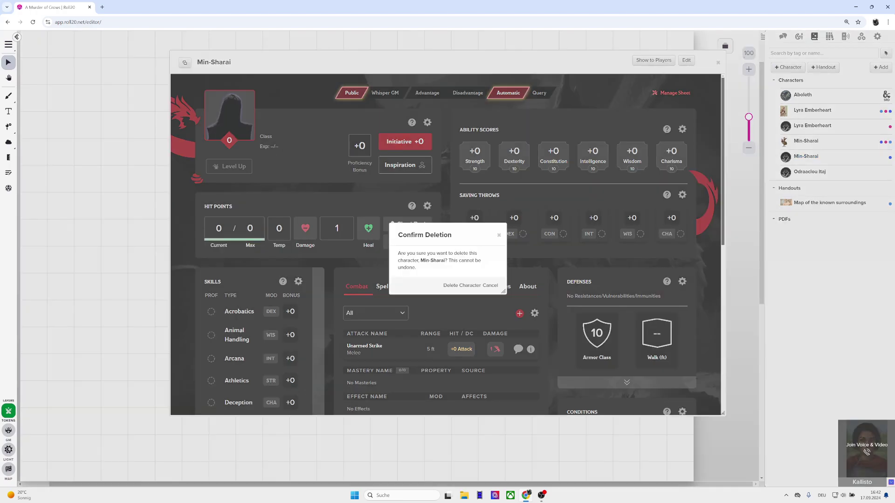
{"action": "left_click", "coordinate": [456, 285]}
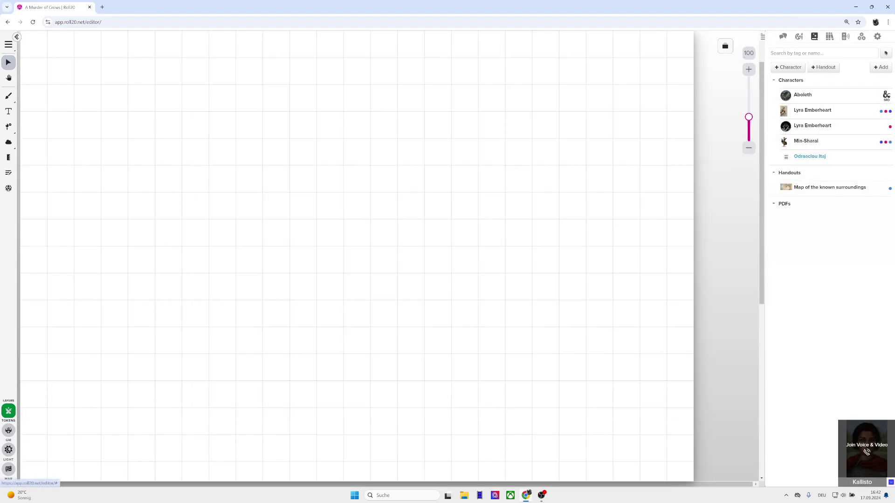
{"action": "left_click", "coordinate": [810, 157]}
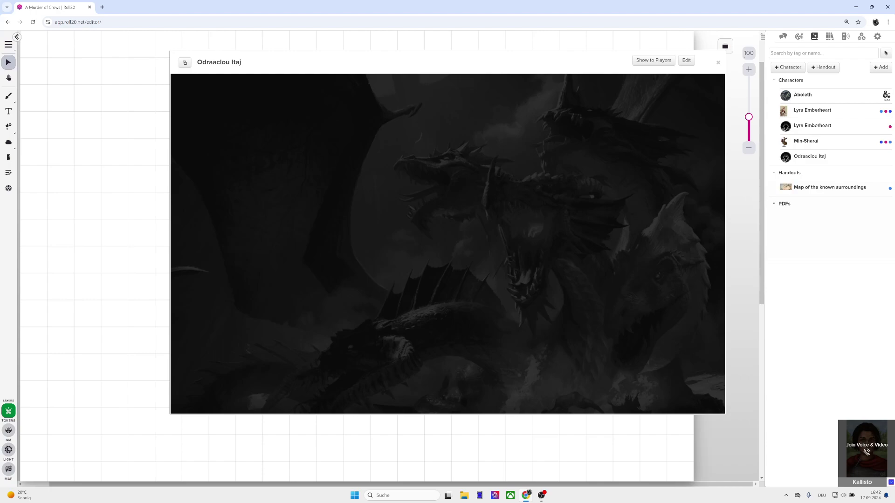
{"action": "key", "text": "Escape"}
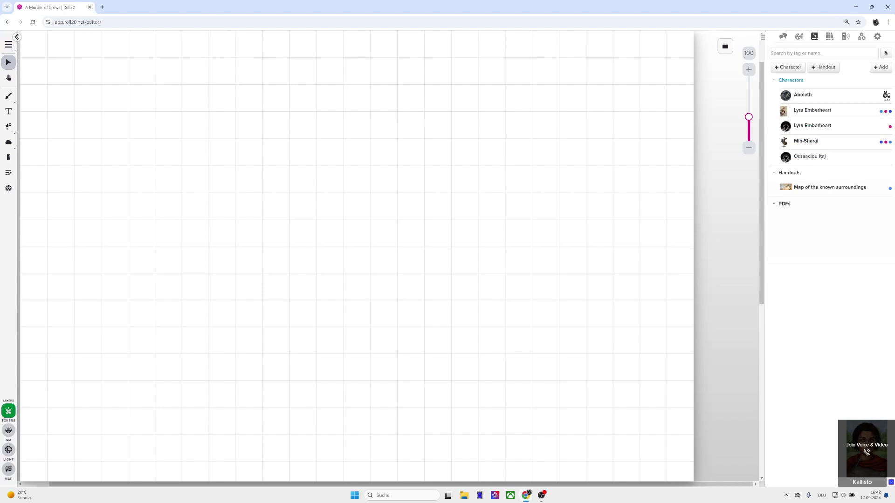
- Add a new handout to the journal with its default name and close it
{"action": "left_click", "coordinate": [823, 67]}
{"action": "key", "text": "Return"}
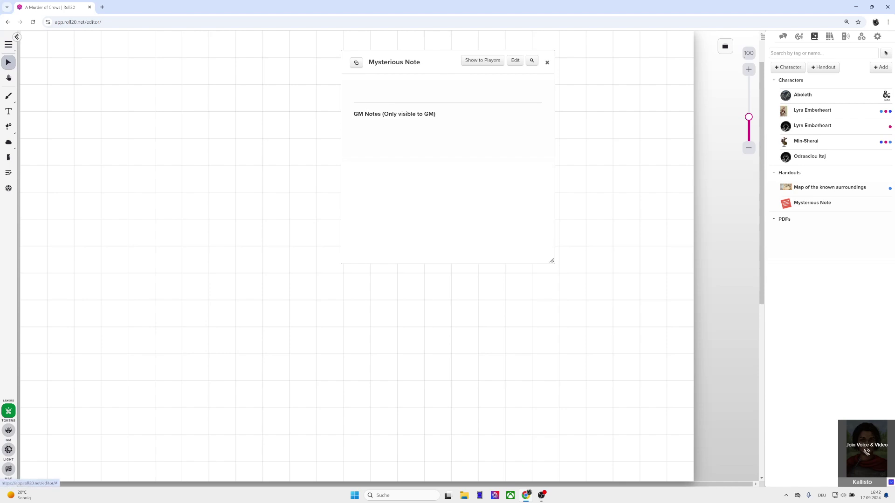
{"action": "key", "text": "Escape"}
- Create a new character named Min-Sharai and save it
{"action": "left_click", "coordinate": [788, 67]}
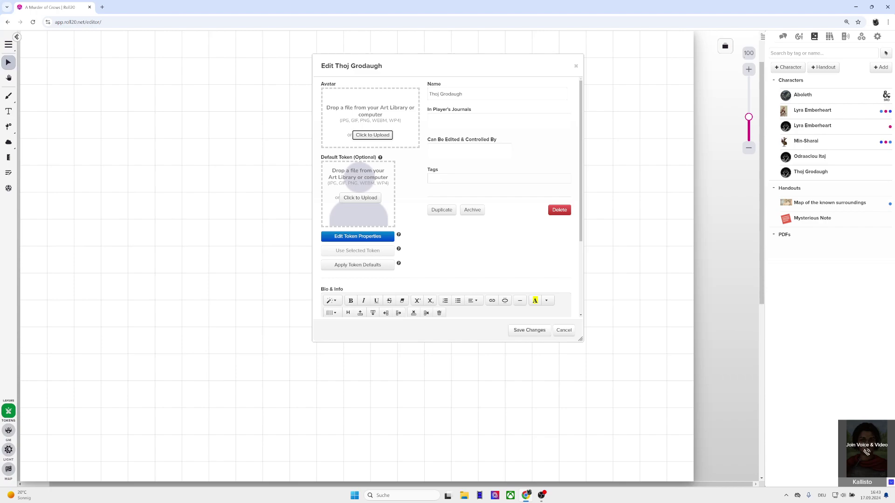
{"action": "key", "text": "Tab"}
{"action": "type", "text": "M"}
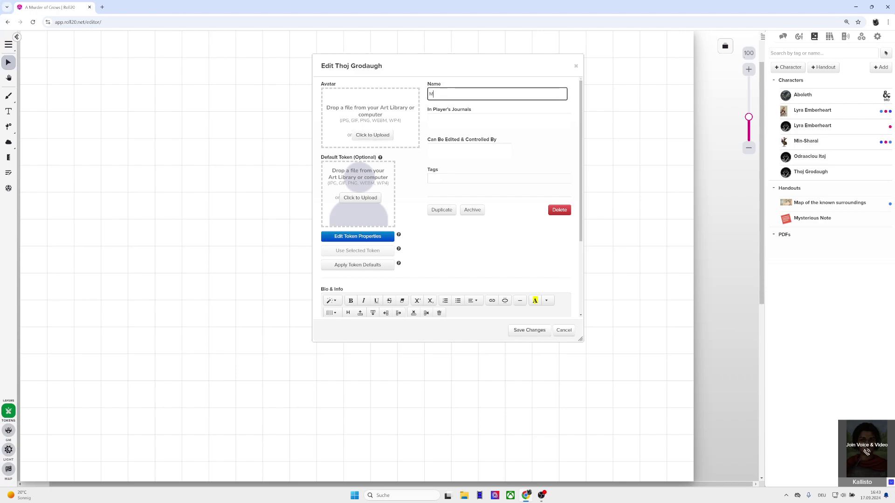
{"action": "type", "text": "in-Sharal"}
{"action": "key", "text": "Return"}
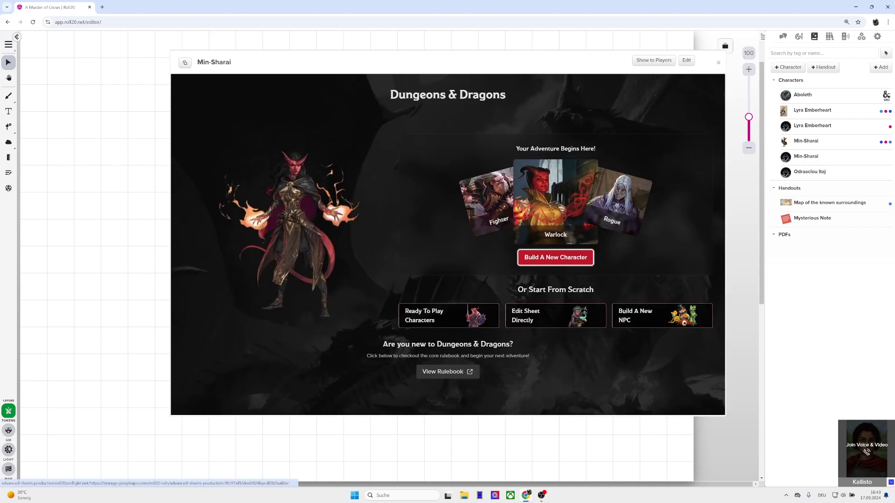
- Build a new character with the Monk class from the Player's Handbook (2024) and raise it to level 3
{"action": "left_click", "coordinate": [555, 257]}
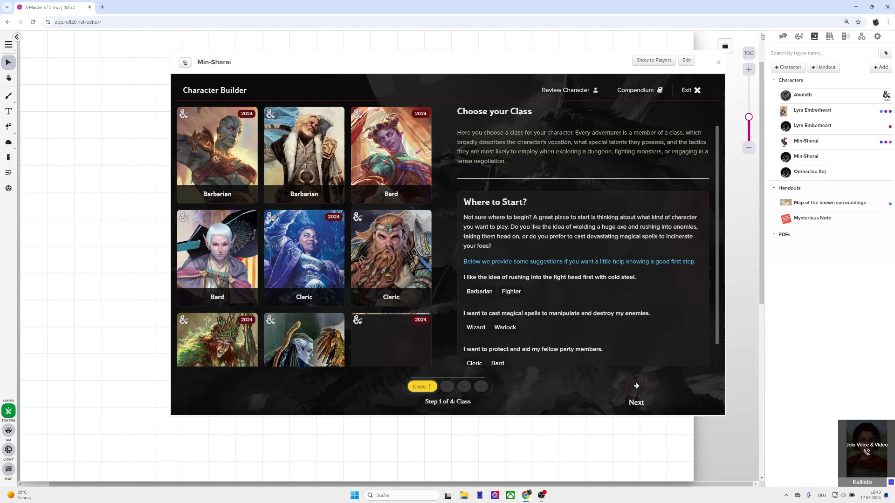
{"action": "scroll", "coordinate": [304, 237], "scroll_direction": "down", "scroll_amount": 3}
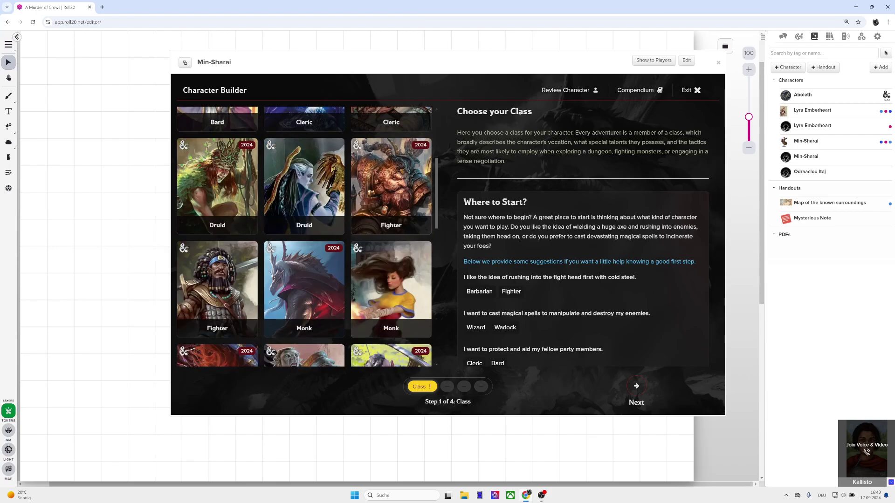
{"action": "scroll", "coordinate": [304, 186], "scroll_direction": "down", "scroll_amount": 2}
{"action": "left_click", "coordinate": [304, 185]}
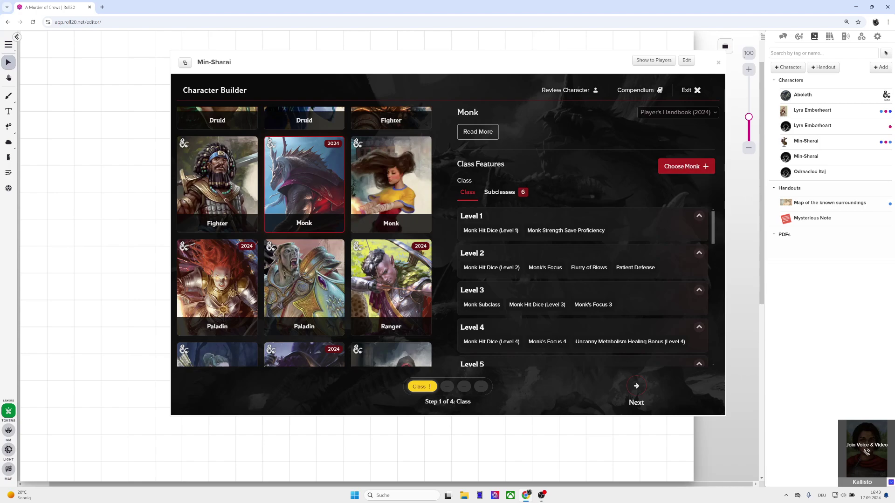
{"action": "left_click", "coordinate": [686, 167]}
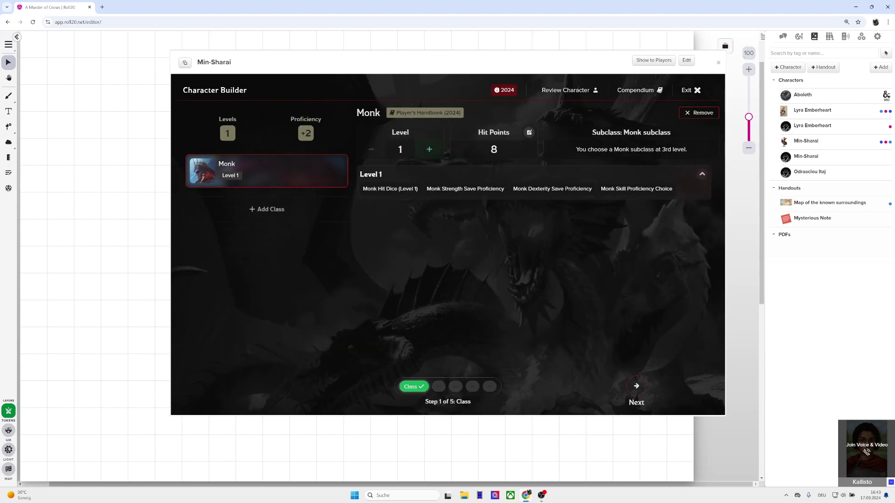
{"action": "left_click", "coordinate": [429, 149]}
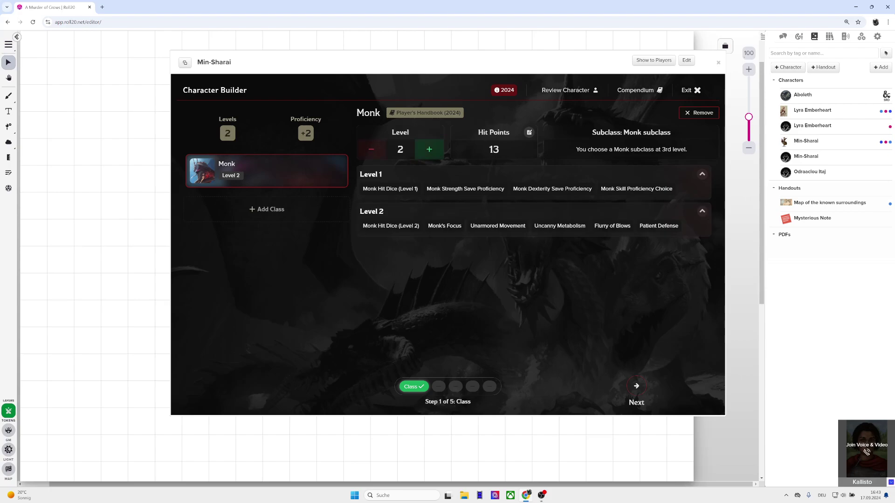
{"action": "left_click", "coordinate": [429, 149]}
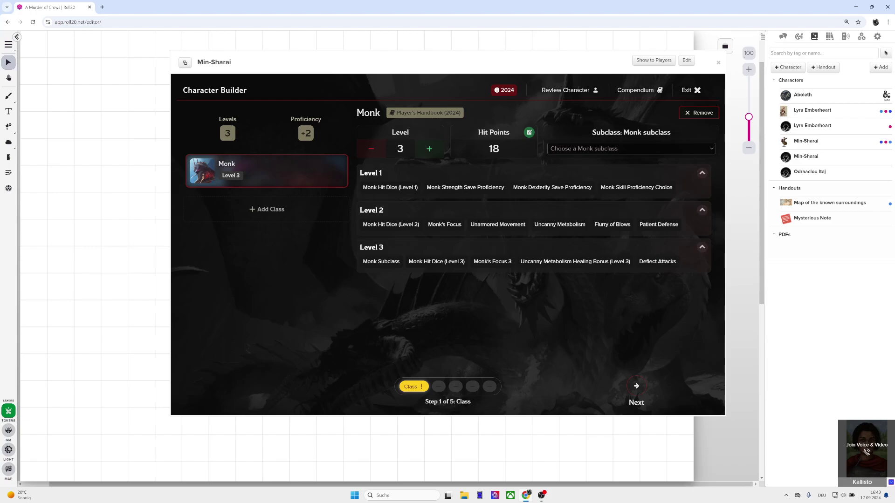
- View the Monk's hit point rules and add a custom hit point modifier of 3
{"action": "left_click", "coordinate": [529, 133]}
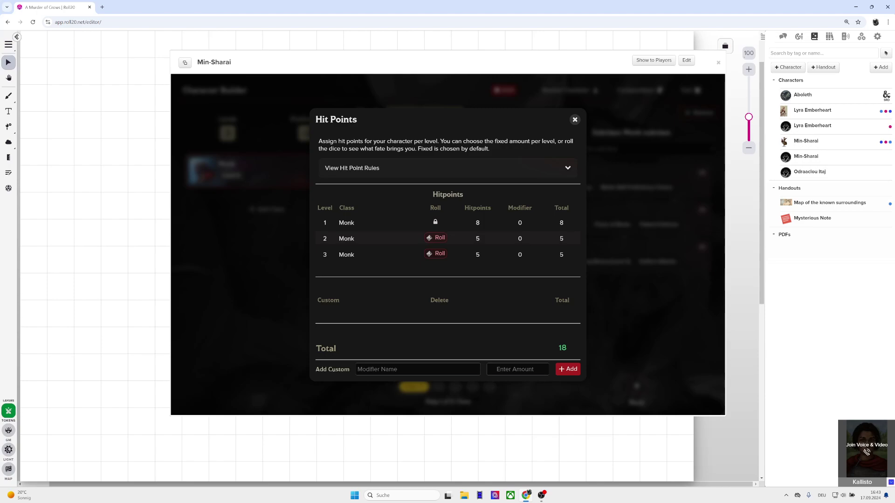
{"action": "left_click", "coordinate": [567, 168]}
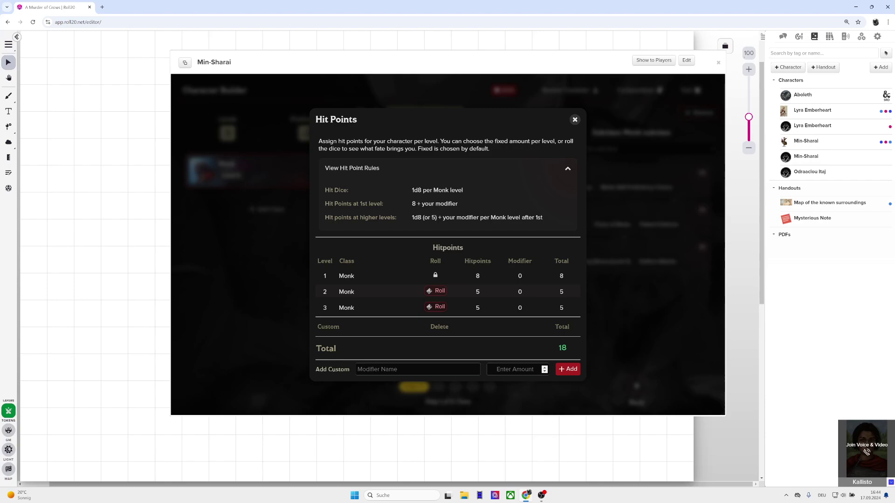
{"action": "type", "text": "3"}
{"action": "type", "text": ">M"}
{"action": "type", "text": "od"}
{"action": "key", "text": "Return"}
{"action": "key", "text": "Escape"}
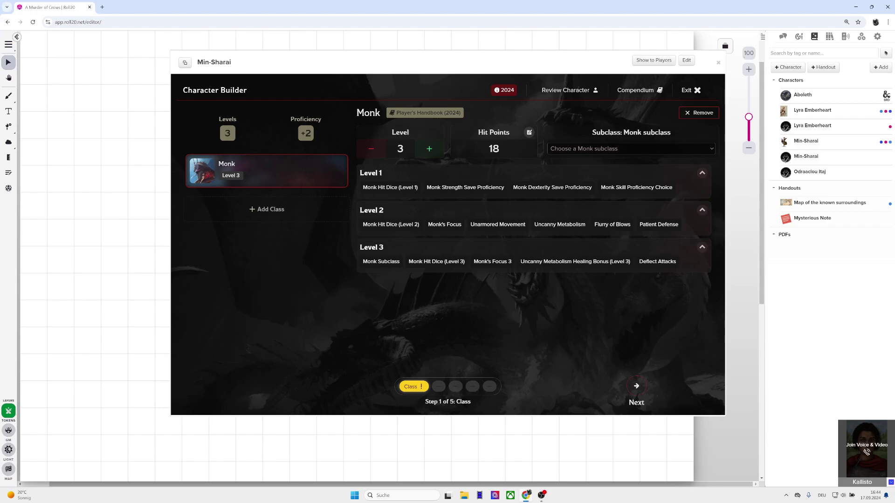
- Choose Warrior of the Open Hand (Player's Handbook (2024)) as the Monk subclass and continue to the species selection
{"action": "left_click", "coordinate": [631, 148]}
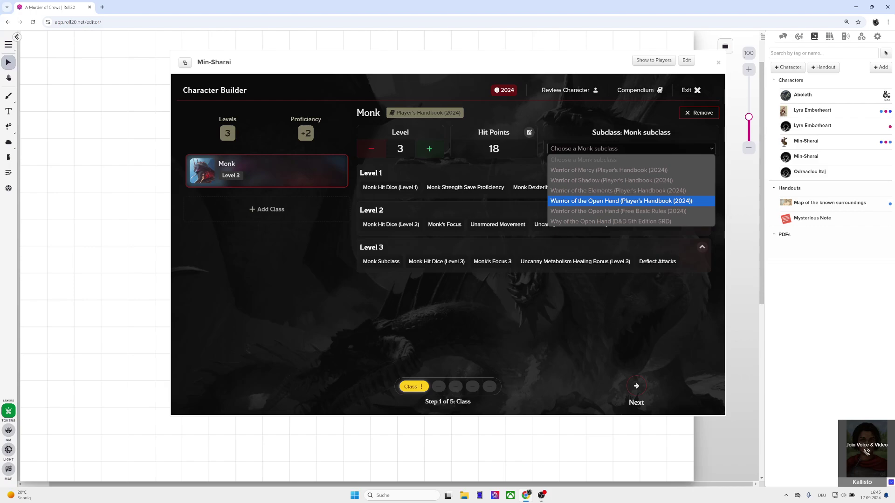
{"action": "key", "text": "Return"}
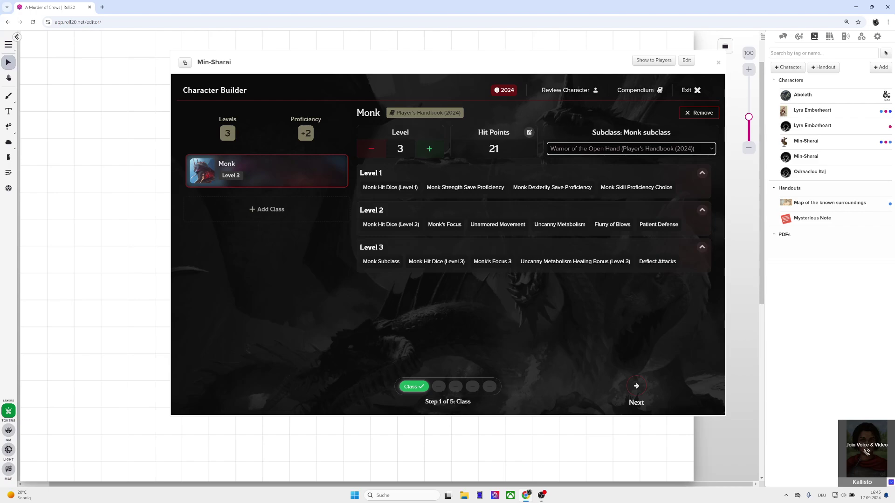
{"action": "left_click", "coordinate": [637, 386]}
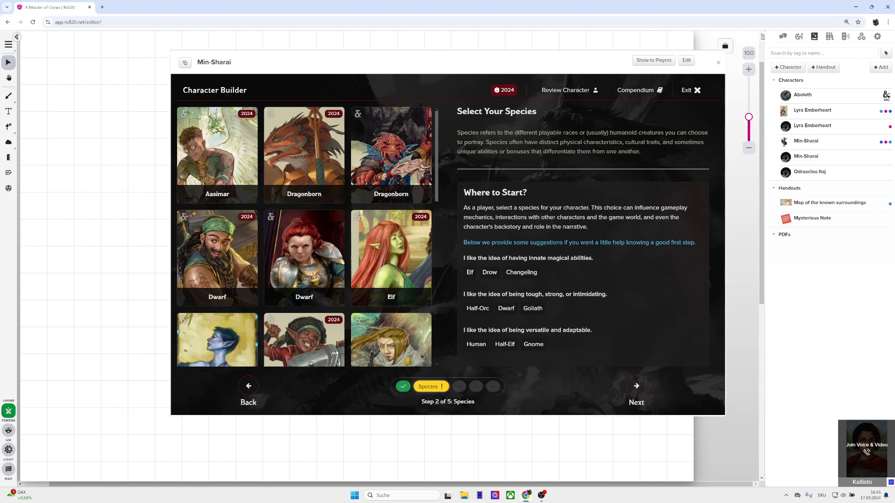
- Browse the available 2024 and older species in the species list
{"action": "scroll", "coordinate": [304, 237], "scroll_direction": "down", "scroll_amount": 5}
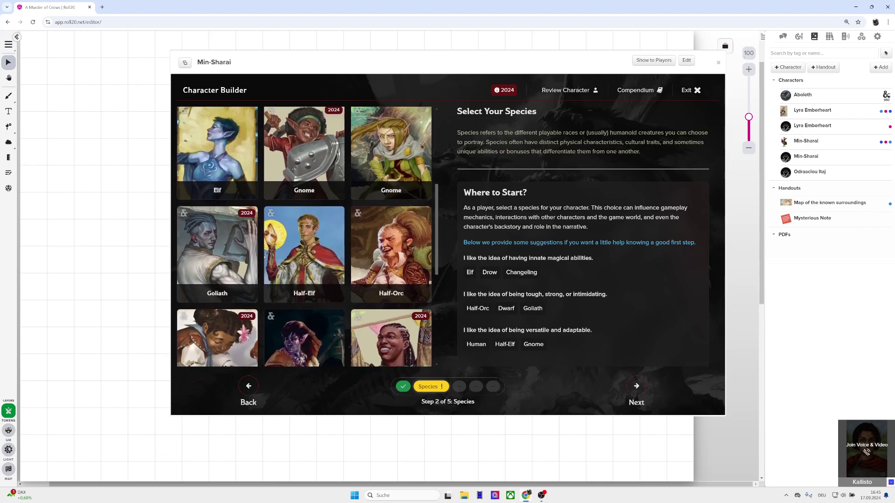
{"action": "scroll", "coordinate": [304, 237], "scroll_direction": "down", "scroll_amount": 2}
{"action": "scroll", "coordinate": [304, 237], "scroll_direction": "down", "scroll_amount": 2}
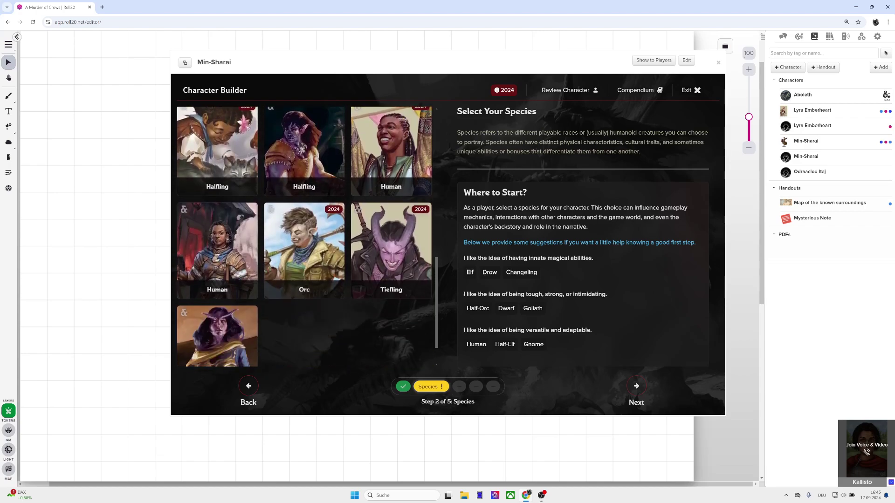
{"action": "scroll", "coordinate": [304, 237], "scroll_direction": "down", "scroll_amount": 1}
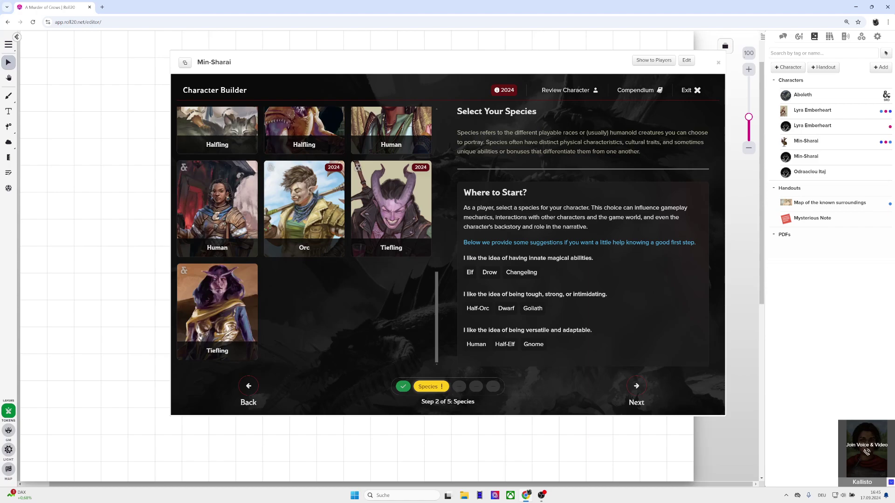
{"action": "scroll", "coordinate": [304, 237], "scroll_direction": "up", "scroll_amount": 3}
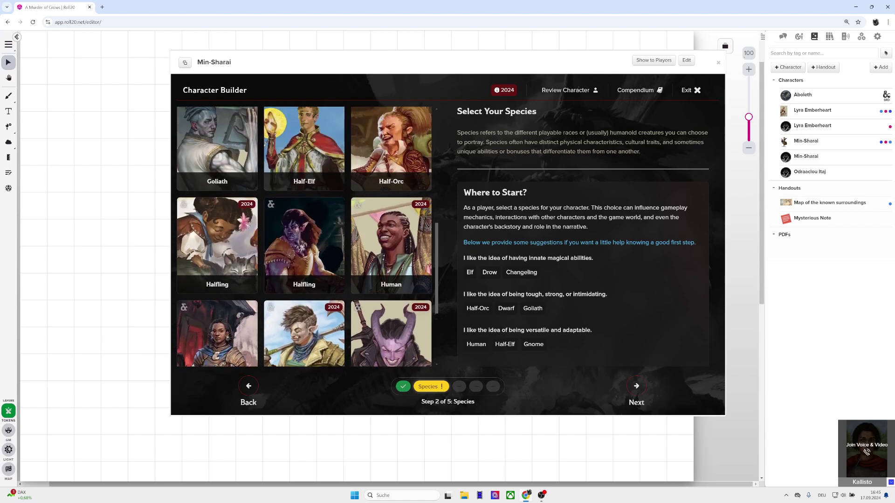
{"action": "scroll", "coordinate": [304, 237], "scroll_direction": "down", "scroll_amount": 2}
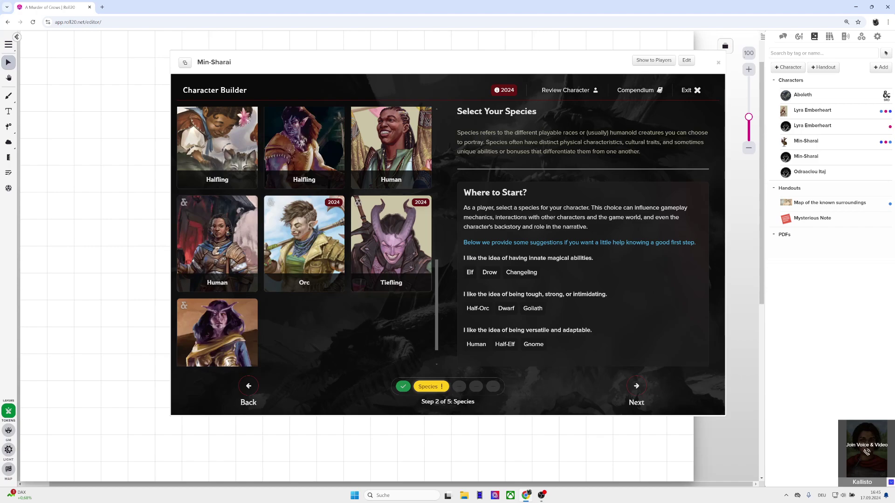
{"action": "scroll", "coordinate": [583, 243], "scroll_direction": "down", "scroll_amount": 1}
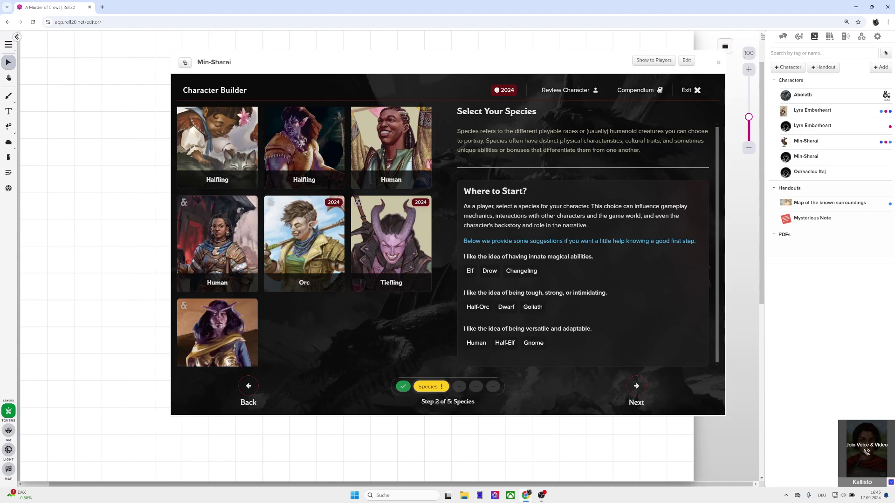
{"action": "scroll", "coordinate": [304, 233], "scroll_direction": "up", "scroll_amount": 2}
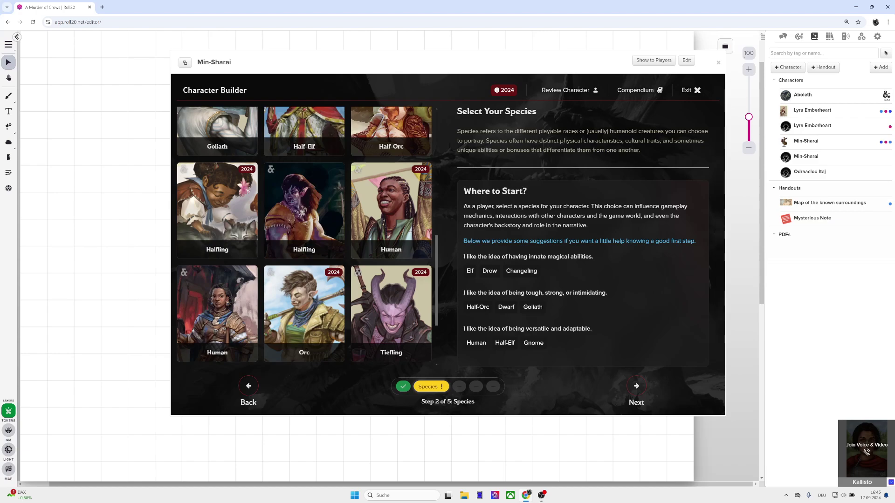
- Compare the features of the Player's Handbook (2024) Human with the base features and species options of the D&D 5th Edition SRD Human
{"action": "left_click", "coordinate": [391, 210]}
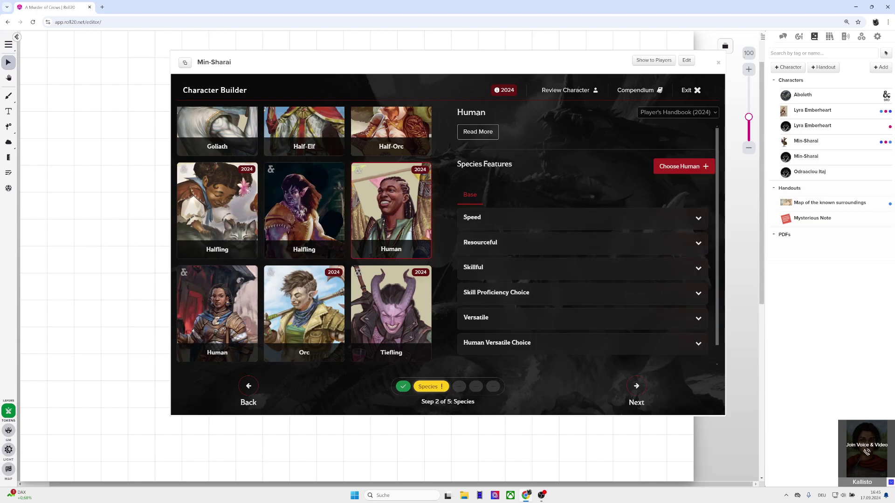
{"action": "scroll", "coordinate": [582, 233], "scroll_direction": "down", "scroll_amount": 1}
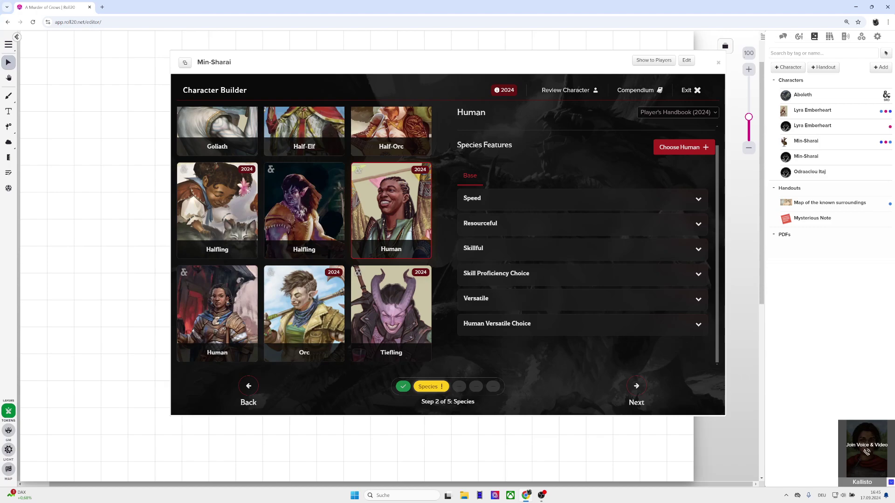
{"action": "left_click", "coordinate": [217, 314]}
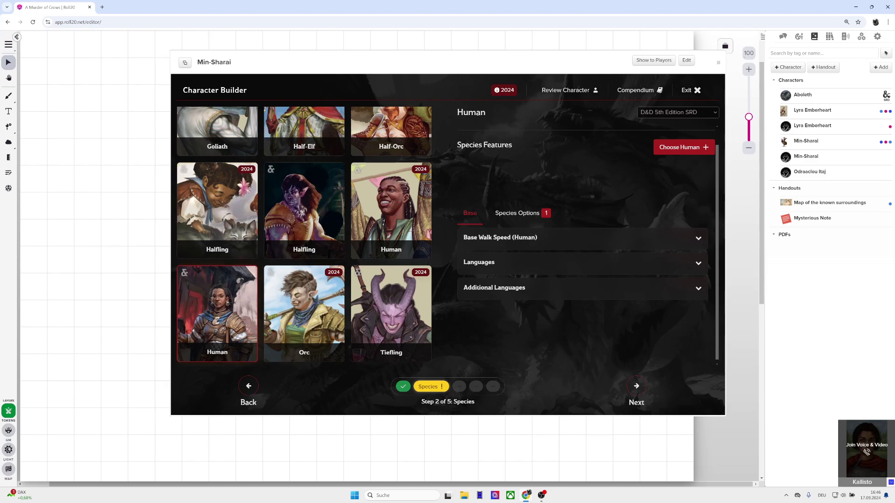
{"action": "left_click", "coordinate": [518, 213]}
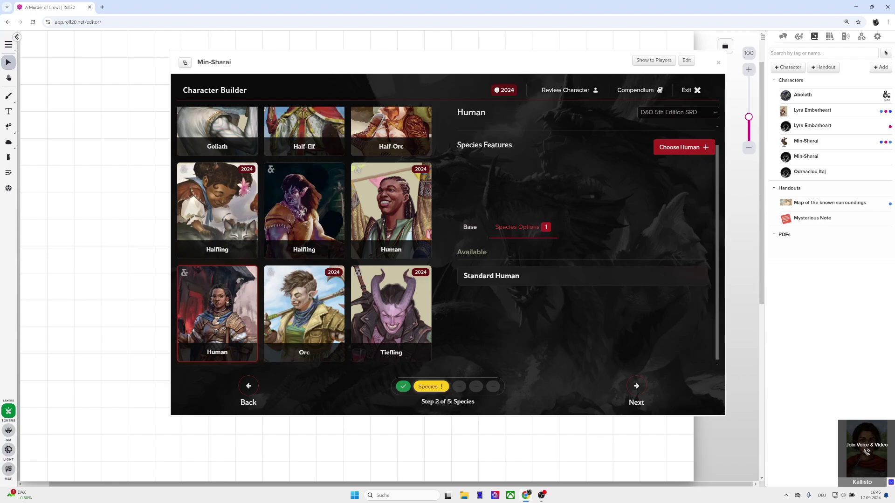
{"action": "left_click", "coordinate": [470, 228]}
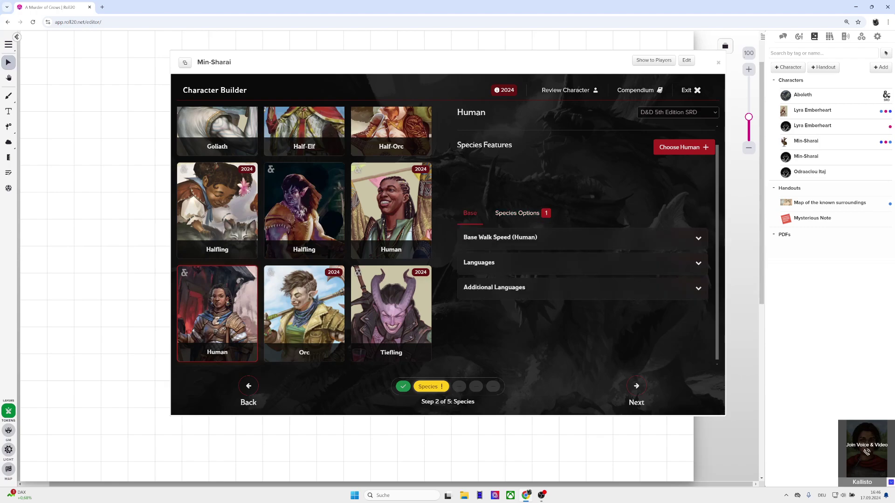
- Choose the D&D 5th Edition SRD Human as the species, leave its species option unselected and continue to the background selection
{"action": "left_click", "coordinate": [684, 147]}
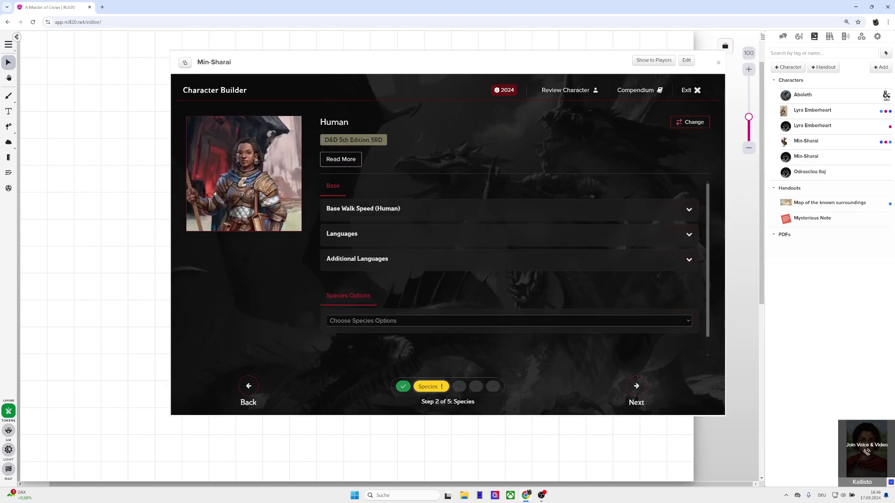
{"action": "left_click", "coordinate": [508, 320]}
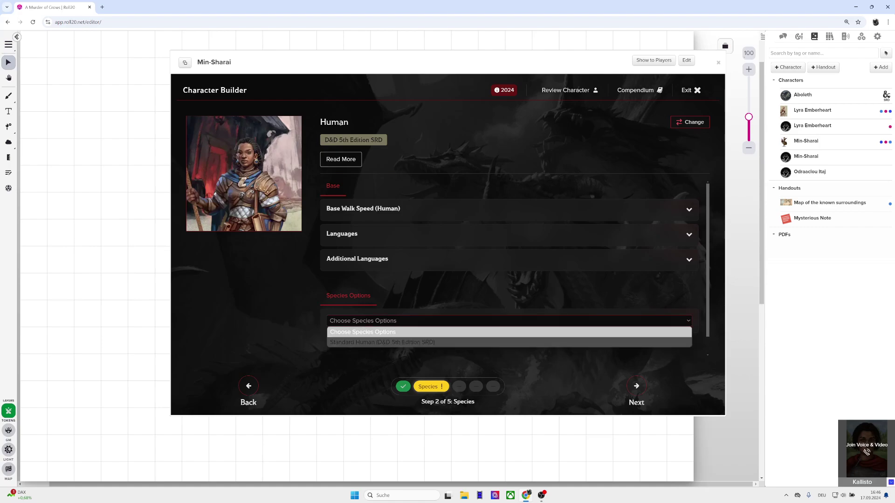
{"action": "key", "text": "Escape"}
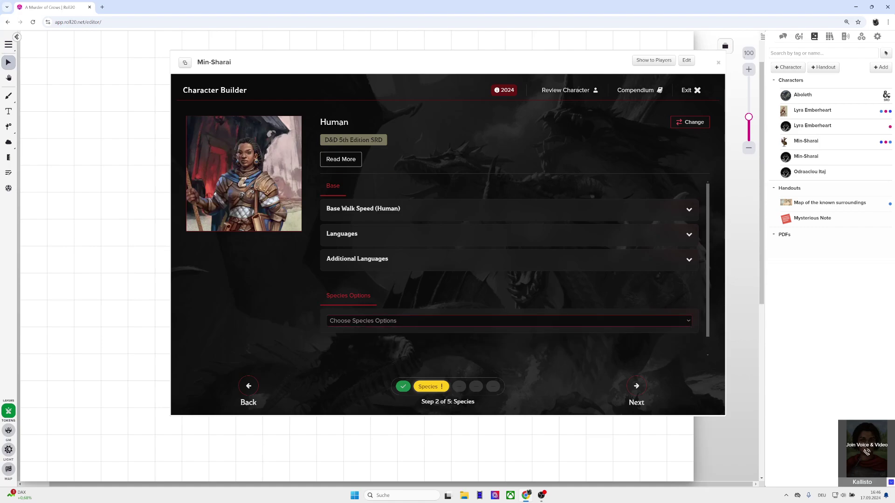
{"action": "left_click", "coordinate": [636, 386]}
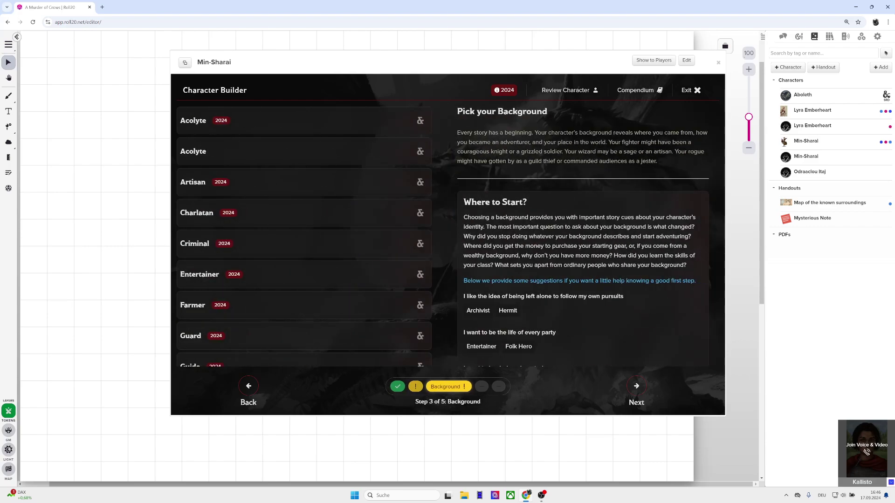
- Choose the Wayfarer background from the Player's Handbook (2024) and continue to the ability scores
{"action": "scroll", "coordinate": [304, 235], "scroll_direction": "down", "scroll_amount": 3}
{"action": "scroll", "coordinate": [303, 233], "scroll_direction": "down", "scroll_amount": 4}
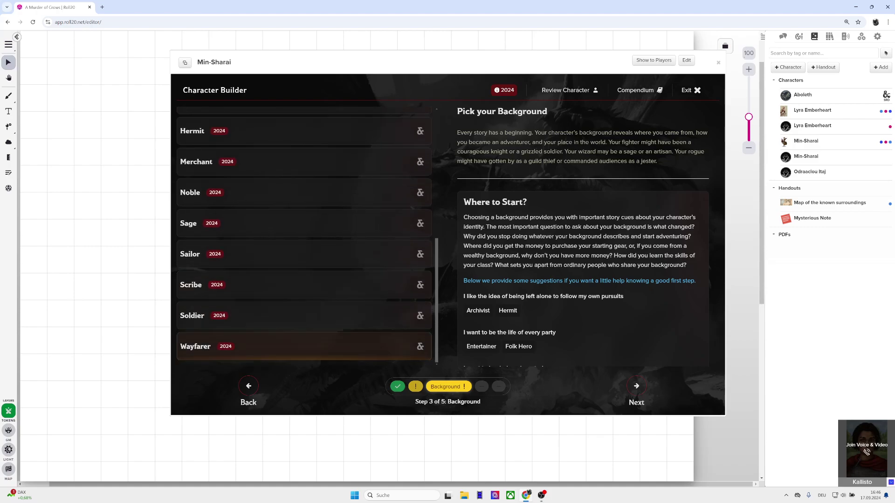
{"action": "left_click", "coordinate": [303, 346]}
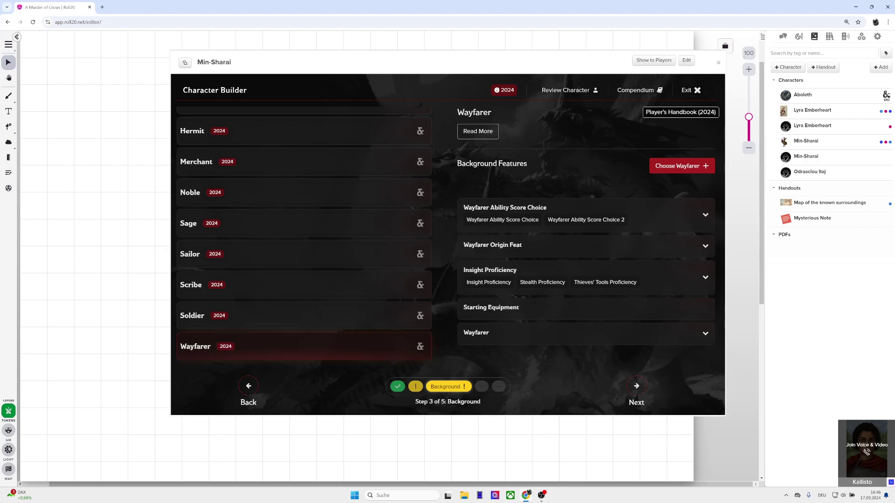
{"action": "left_click", "coordinate": [682, 166]}
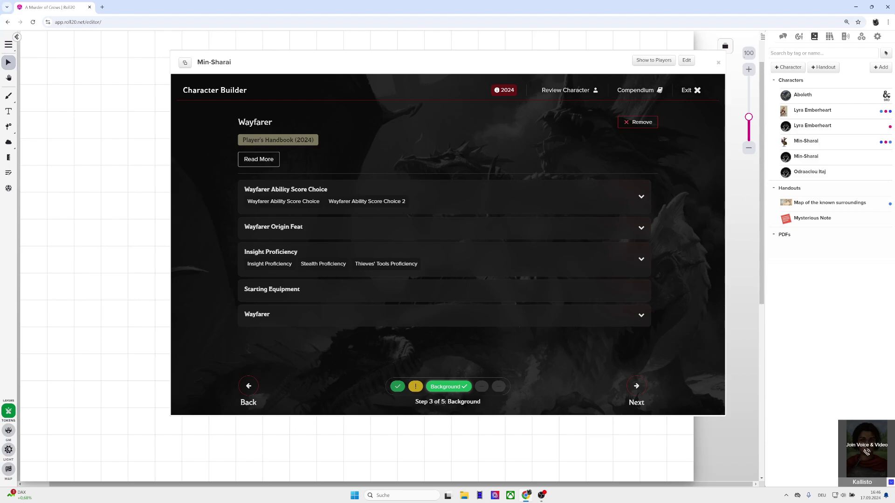
{"action": "left_click", "coordinate": [636, 386]}
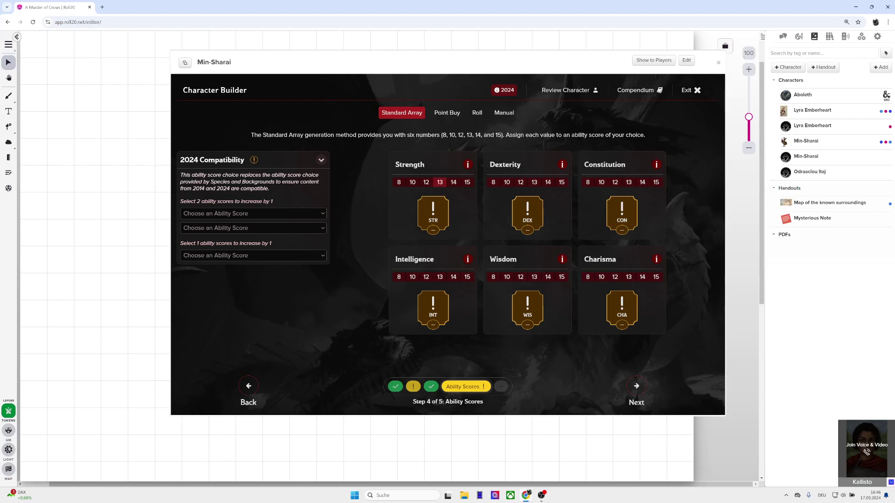
- Assign the standard array: Strength 12, Dexterity 15, Constitution 13, Intelligence 10, Wisdom 14 and Charisma 8
{"action": "left_click", "coordinate": [427, 182]}
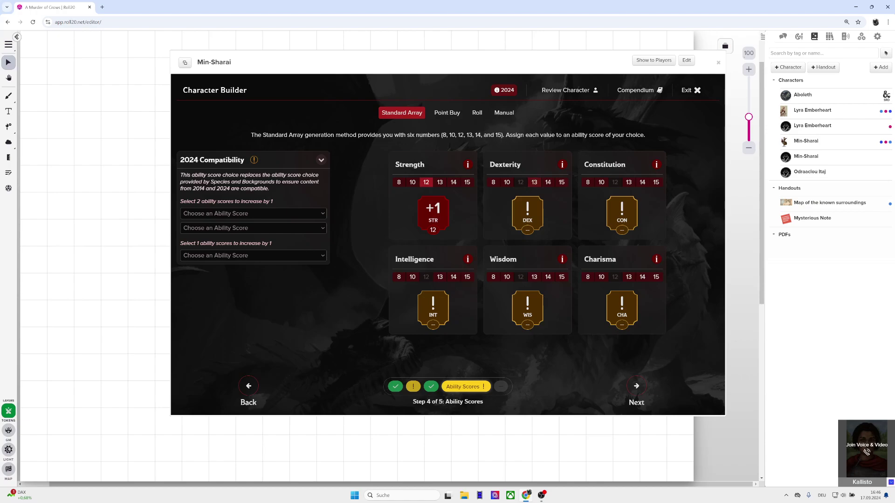
{"action": "left_click", "coordinate": [562, 183]}
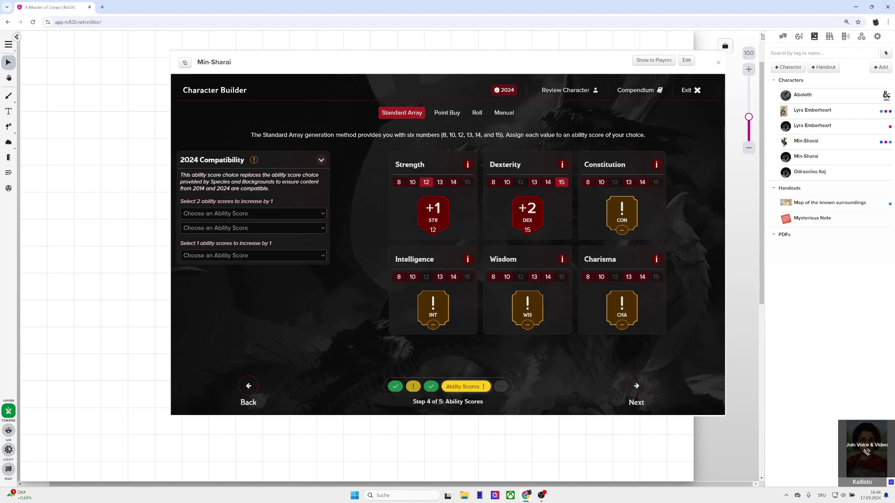
{"action": "left_click", "coordinate": [629, 182]}
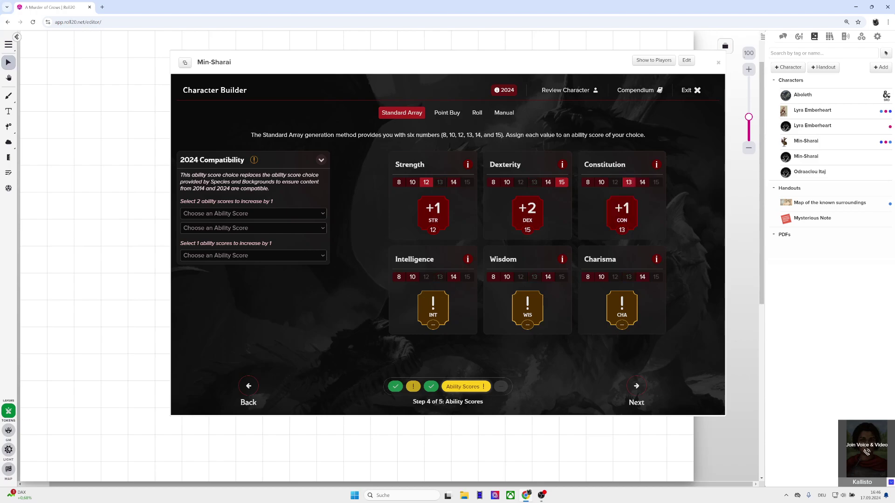
{"action": "left_click", "coordinate": [412, 277]}
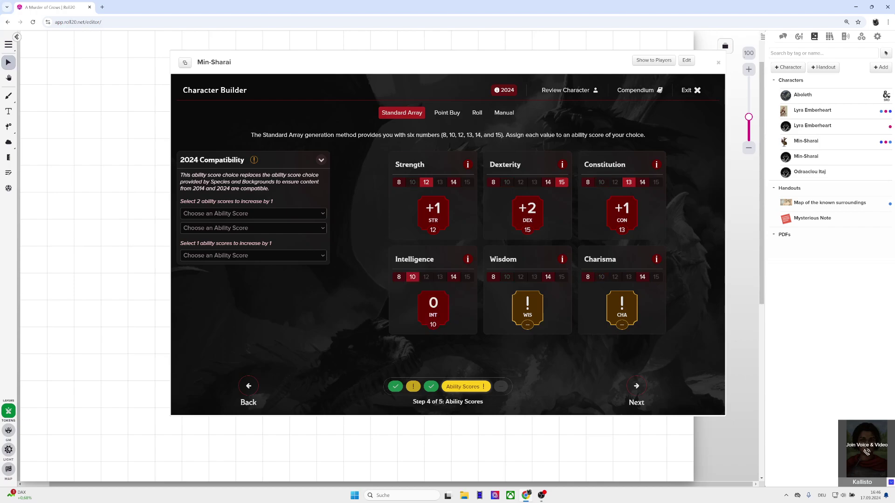
{"action": "left_click", "coordinate": [548, 277]}
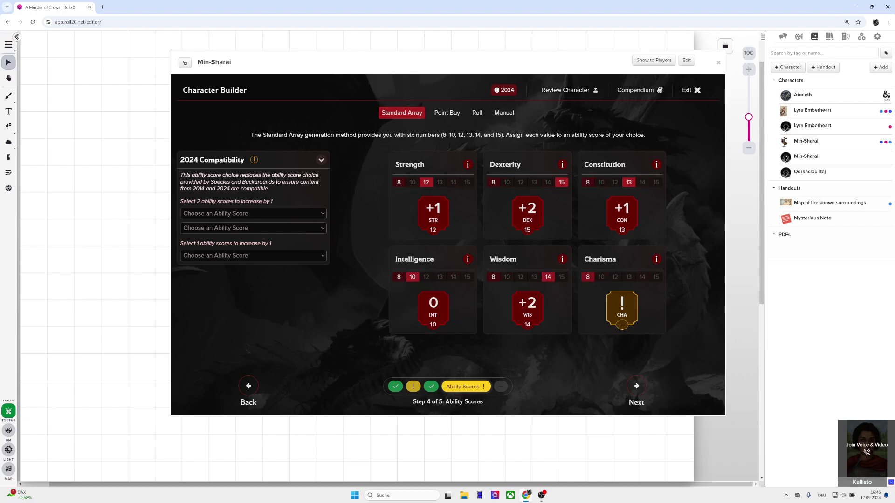
{"action": "left_click", "coordinate": [587, 277]}
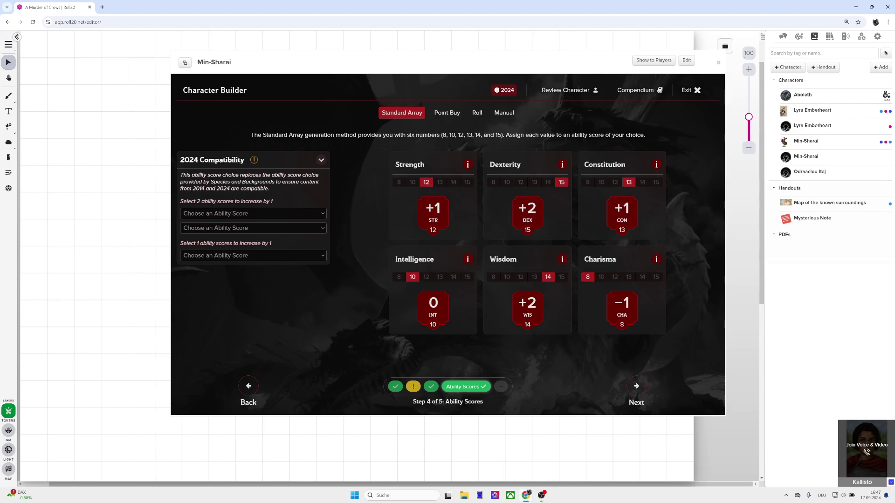
{"action": "left_click", "coordinate": [321, 160]}
{"action": "left_click", "coordinate": [321, 160]}
{"action": "key", "text": "super+d"}
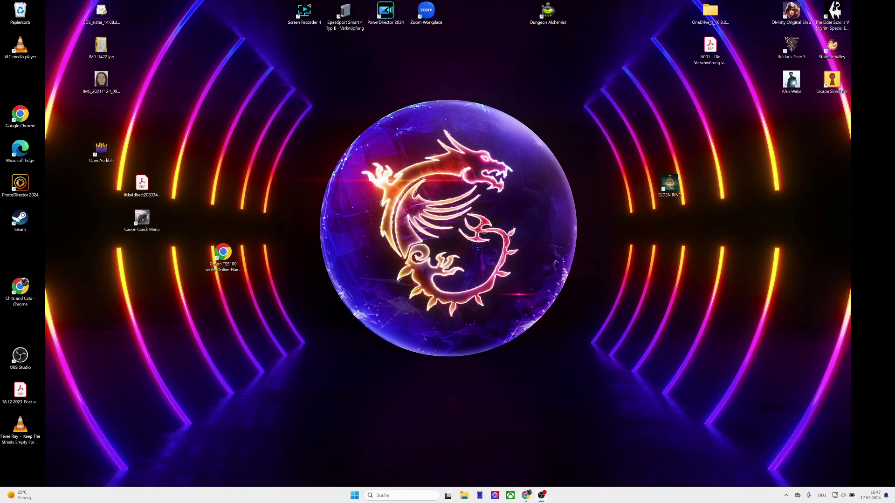
{"action": "key", "text": "super+d"}
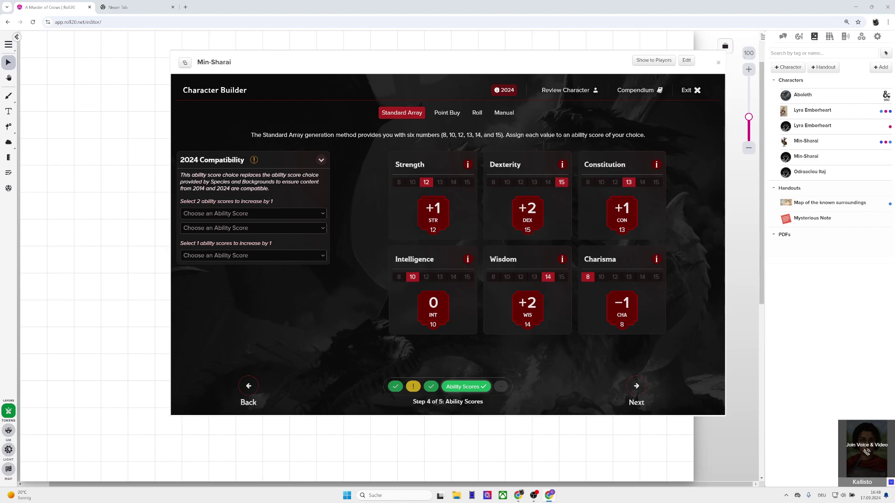
- Select Dexterity for both of the first two 2024 Compatibility ability score increases of 1
{"action": "left_click", "coordinate": [253, 214]}
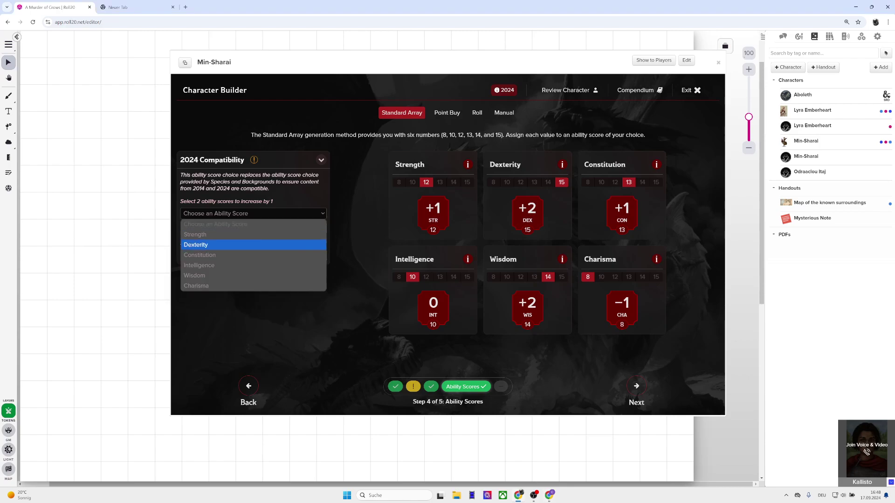
{"action": "left_click", "coordinate": [253, 245]}
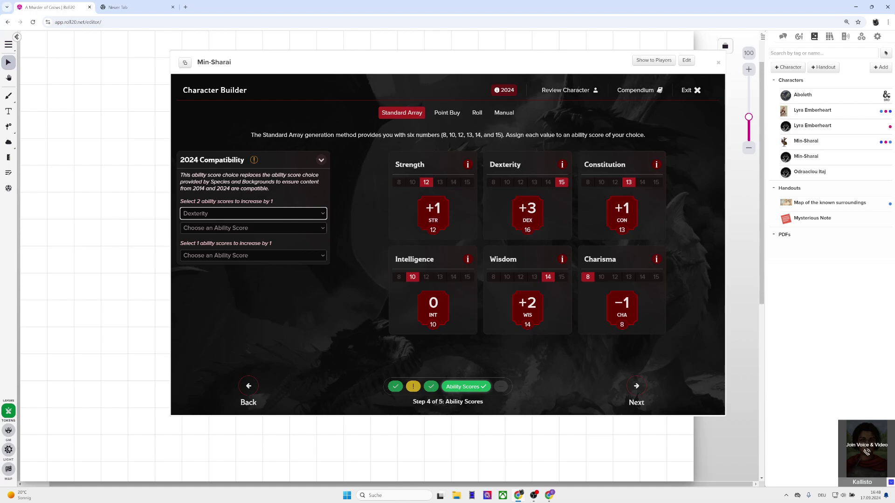
{"action": "key", "text": "space"}
{"action": "key", "text": "Return"}
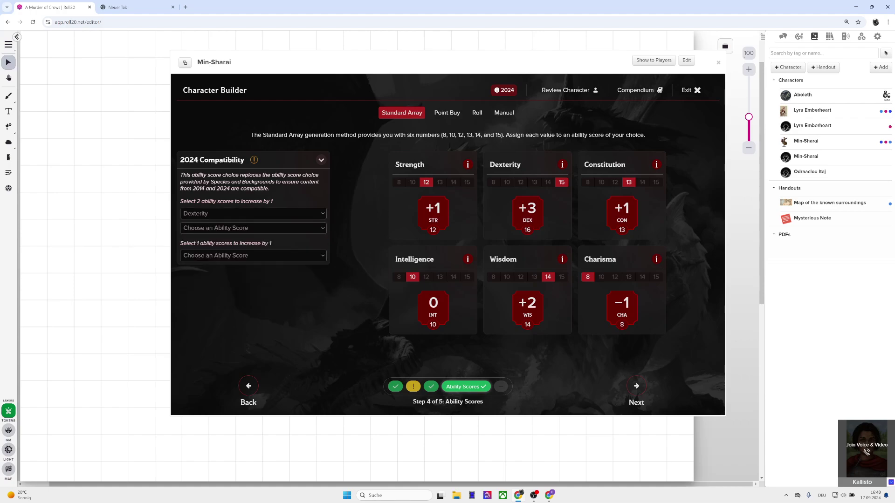
{"action": "key", "text": "Tab"}
{"action": "key", "text": "space"}
{"action": "key", "text": "Down"}
{"action": "key", "text": "Down"}
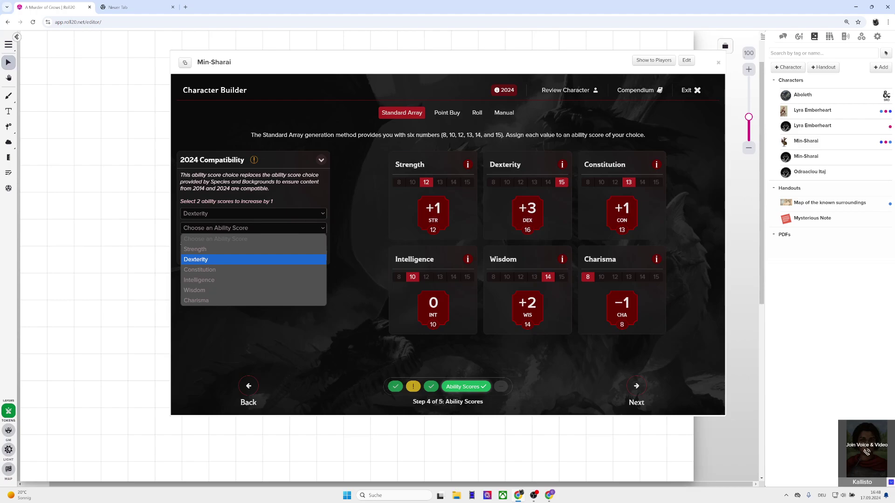
{"action": "key", "text": "Return"}
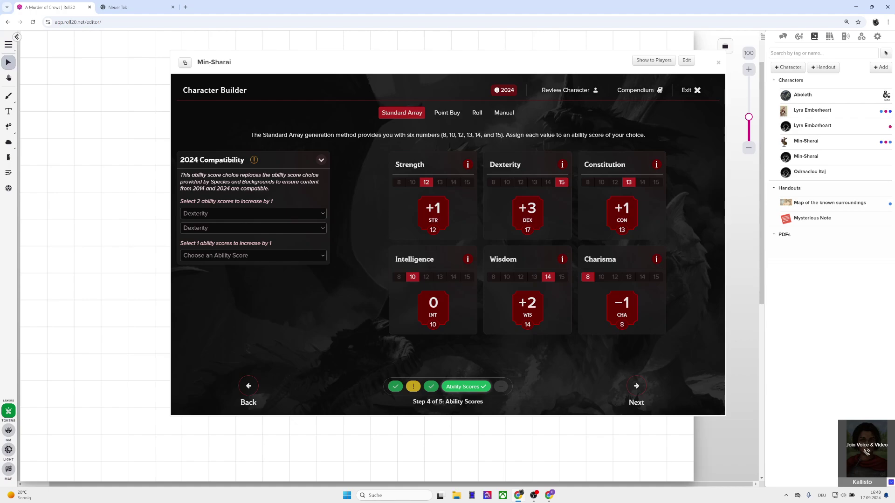
- Select Wisdom for the remaining ability score increase of 1 and continue to the skills selection
{"action": "key", "text": "Tab"}
{"action": "key", "text": "space"}
{"action": "key", "text": "Down"}
{"action": "key", "text": "Down"}
{"action": "key", "text": "Down"}
{"action": "key", "text": "Down"}
{"action": "key", "text": "Down"}
{"action": "key", "text": "Return"}
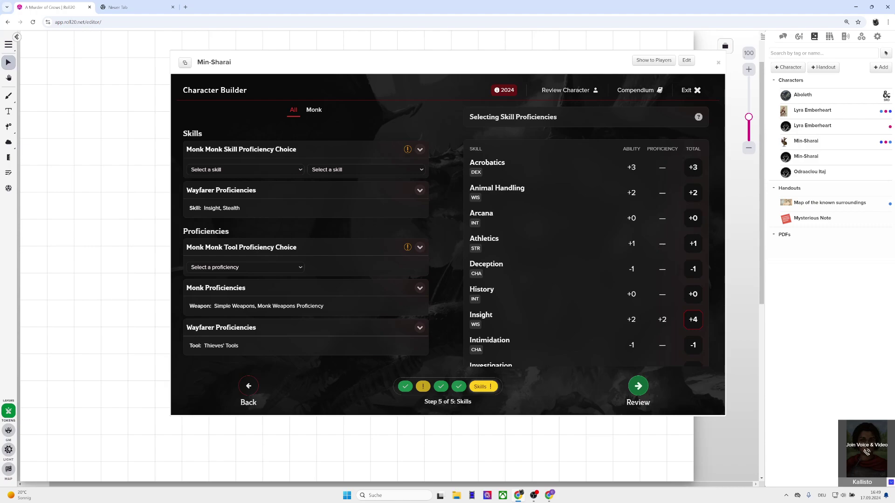
- Choose Acrobatics and Athletics as the two Monk skill proficiencies
{"action": "left_click", "coordinate": [245, 170]}
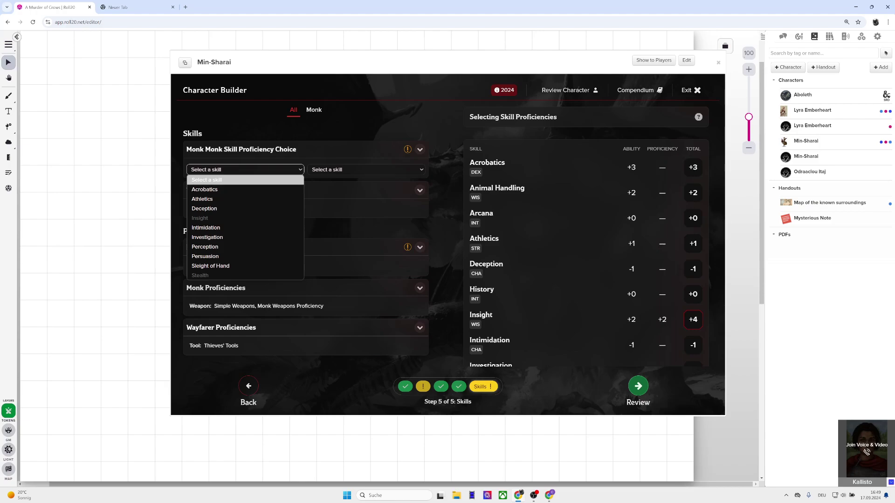
{"action": "key", "text": "Down"}
{"action": "key", "text": "Down"}
{"action": "key", "text": "Up"}
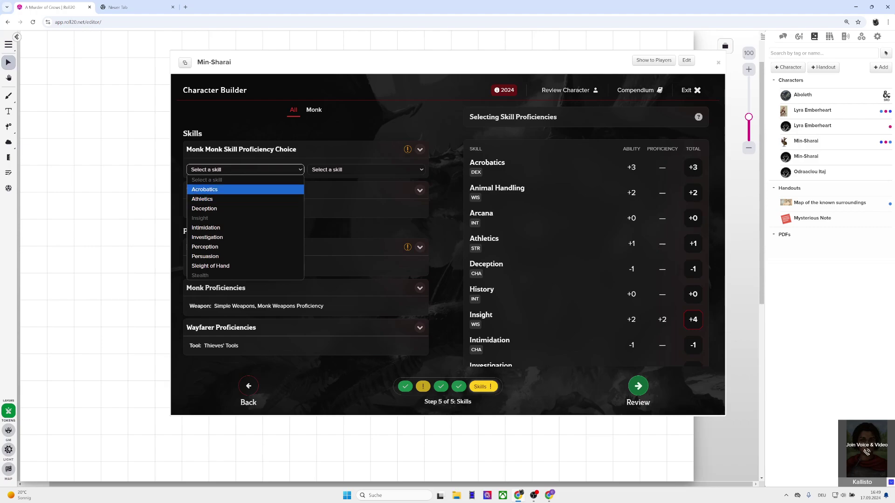
{"action": "key", "text": "Return"}
{"action": "left_click", "coordinate": [366, 170]}
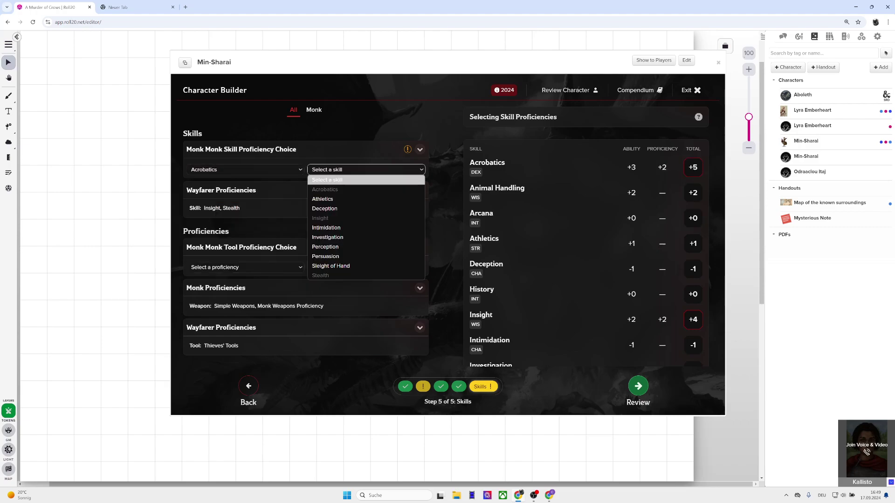
{"action": "key", "text": "Down"}
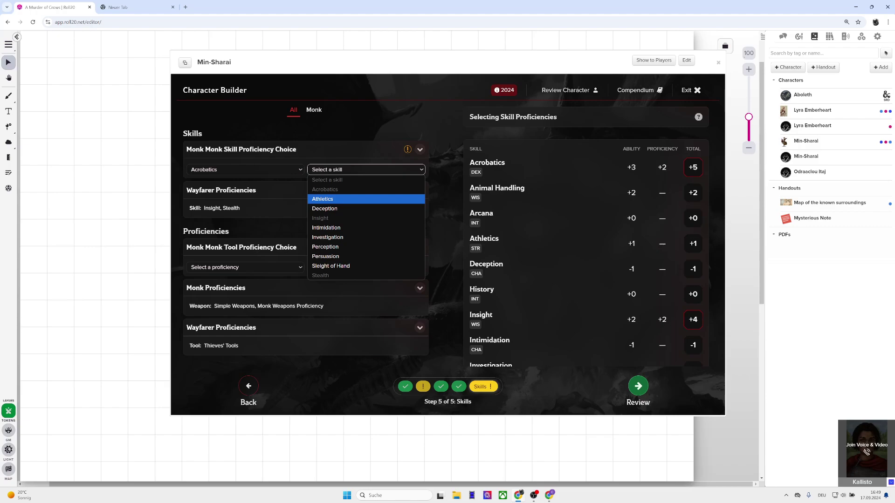
{"action": "key", "text": "Return"}
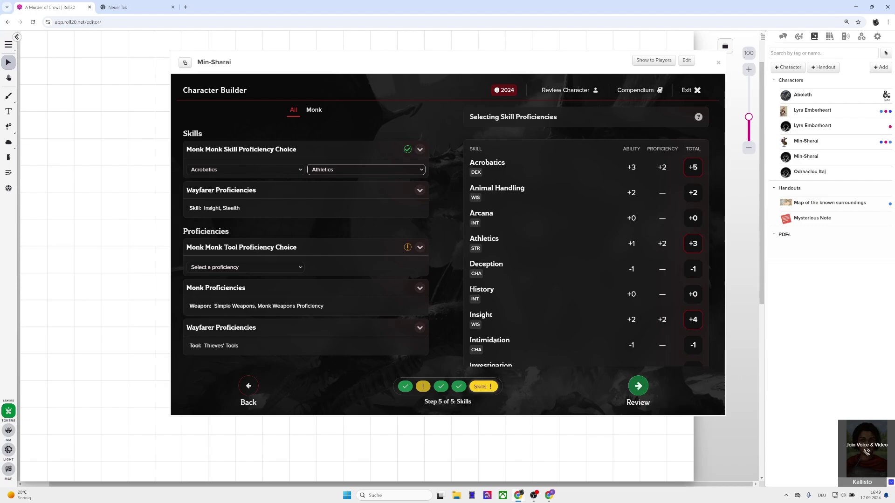
- Choose Carpenter's Tools as the Monk tool proficiency and continue to the character review
{"action": "left_click", "coordinate": [245, 268]}
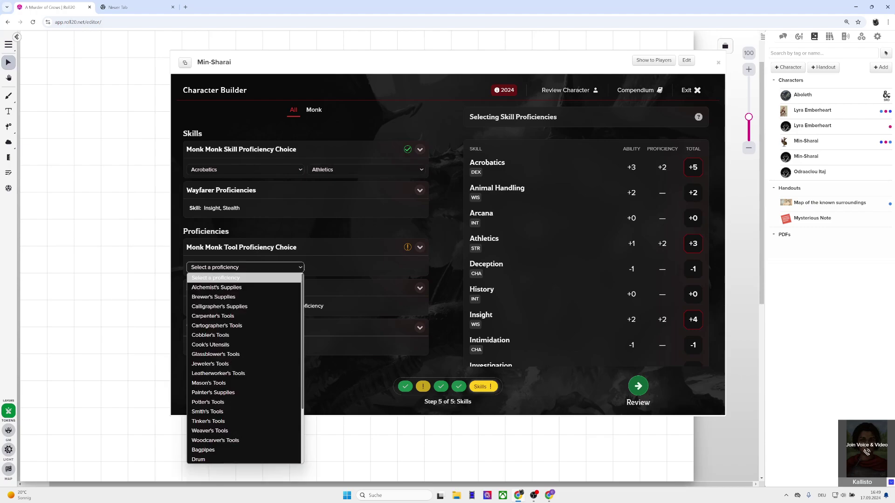
{"action": "key", "text": "Down"}
{"action": "key", "text": "Down"}
{"action": "key", "text": "Down"}
{"action": "key", "text": "Down"}
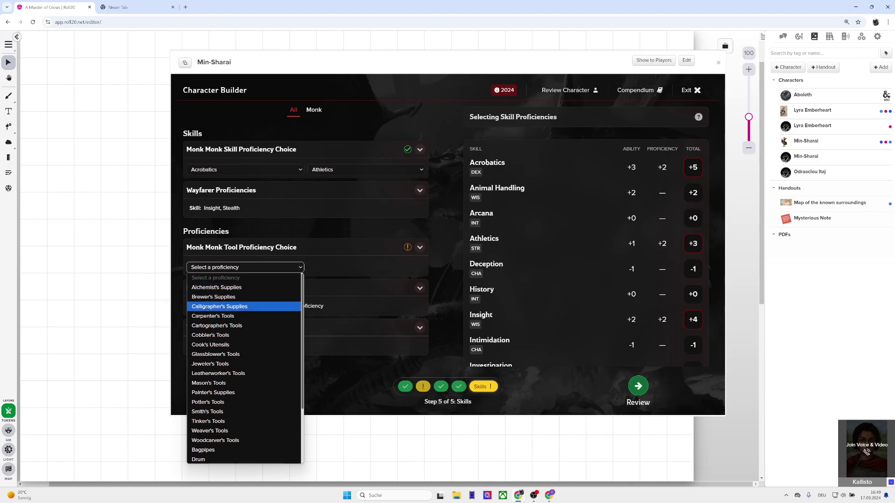
{"action": "key", "text": "Escape"}
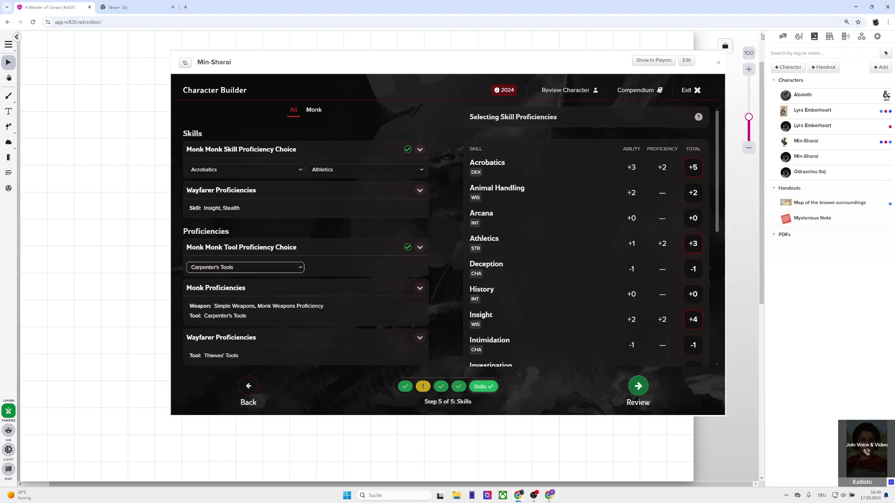
{"action": "left_click", "coordinate": [638, 387]}
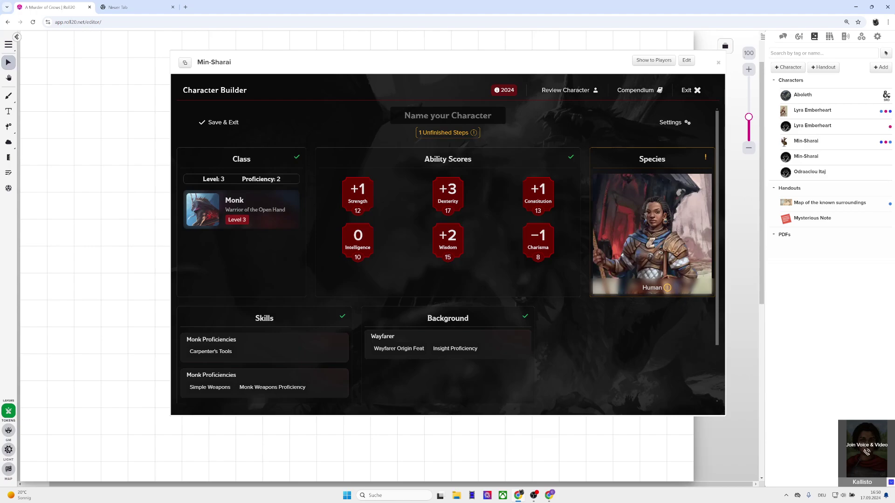
- Revisit the unfinished species stage, go through the remaining builder stages to the review, and leave the builder for the character sheet
{"action": "left_click", "coordinate": [653, 235]}
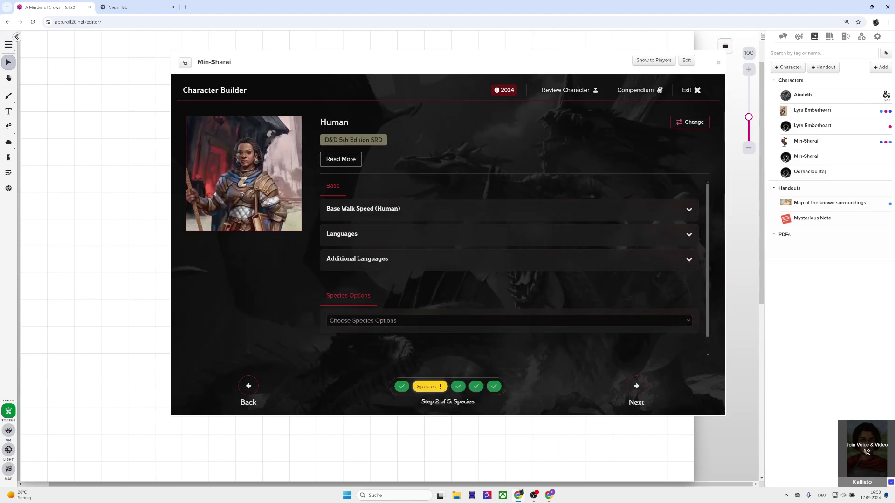
{"action": "left_click", "coordinate": [636, 387]}
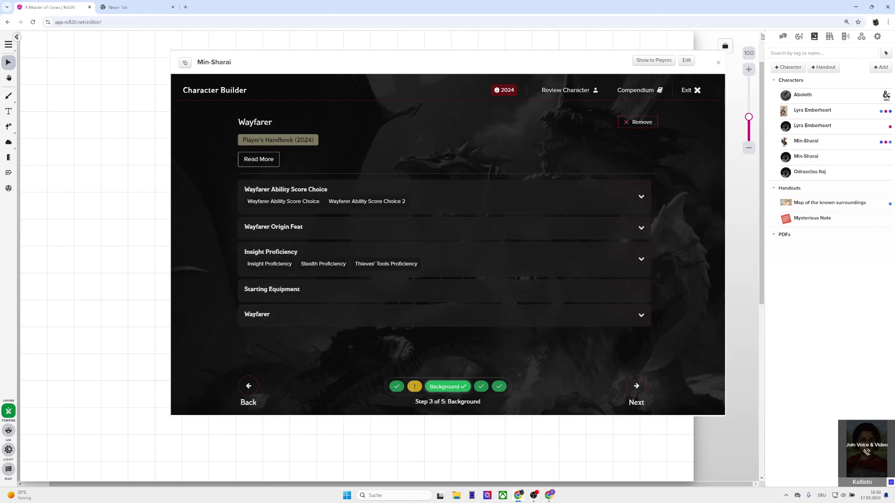
{"action": "left_click", "coordinate": [637, 387]}
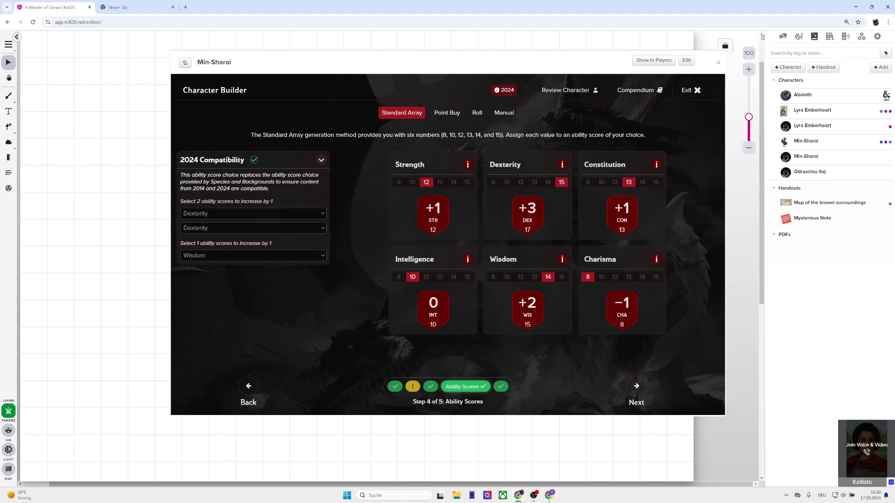
{"action": "left_click", "coordinate": [636, 386]}
{"action": "left_click", "coordinate": [638, 386]}
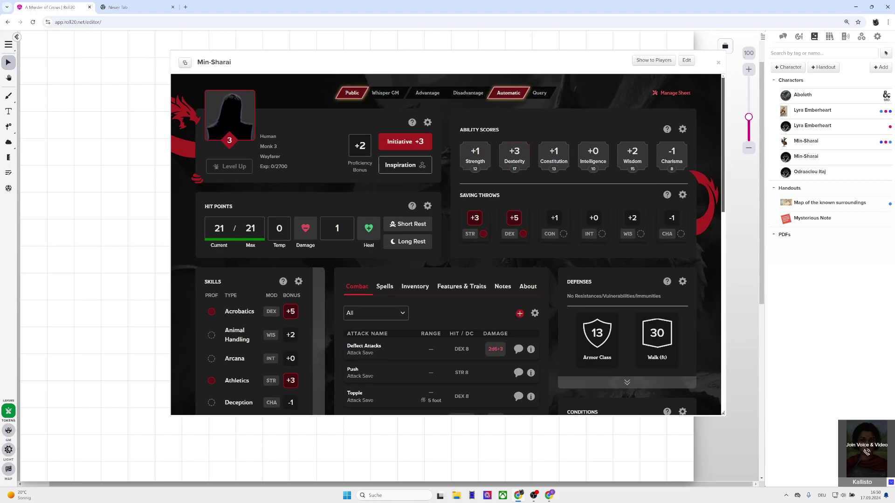
- Look through the base score and other bonus fields of all abilities in the ability editor, and close it without changes
{"action": "left_click", "coordinate": [683, 129]}
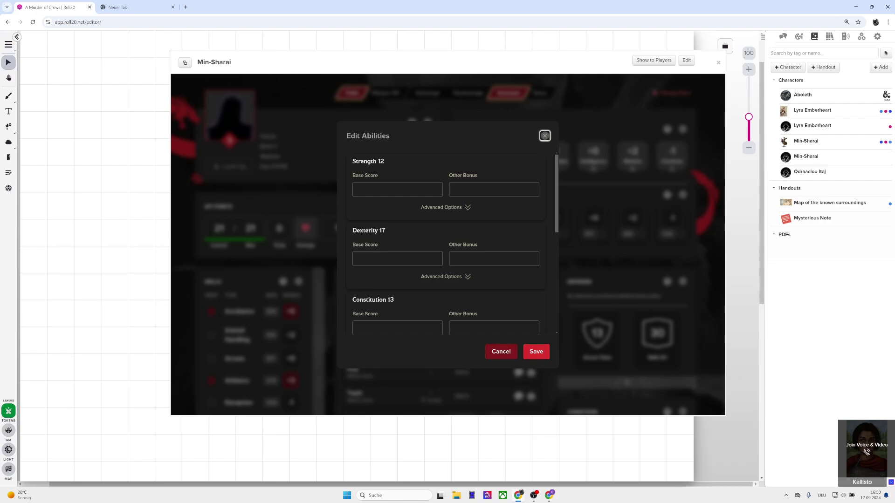
{"action": "scroll", "coordinate": [448, 242], "scroll_direction": "down", "scroll_amount": 5}
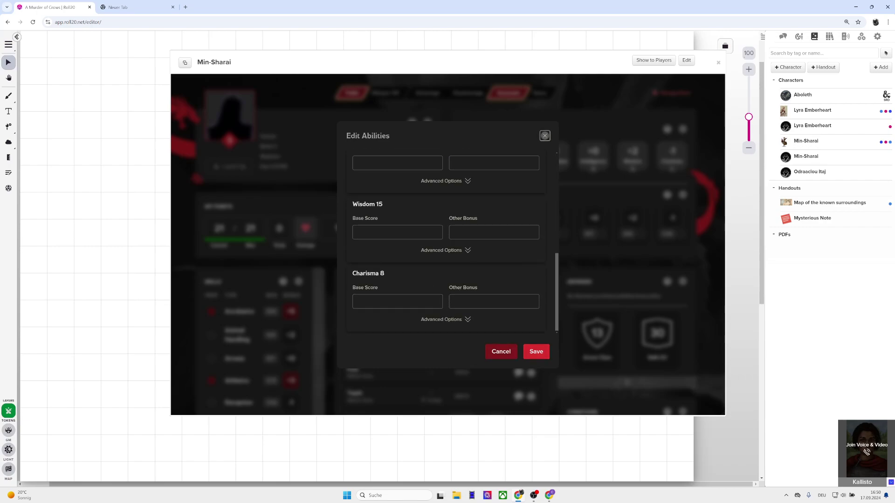
{"action": "left_click", "coordinate": [545, 135]}
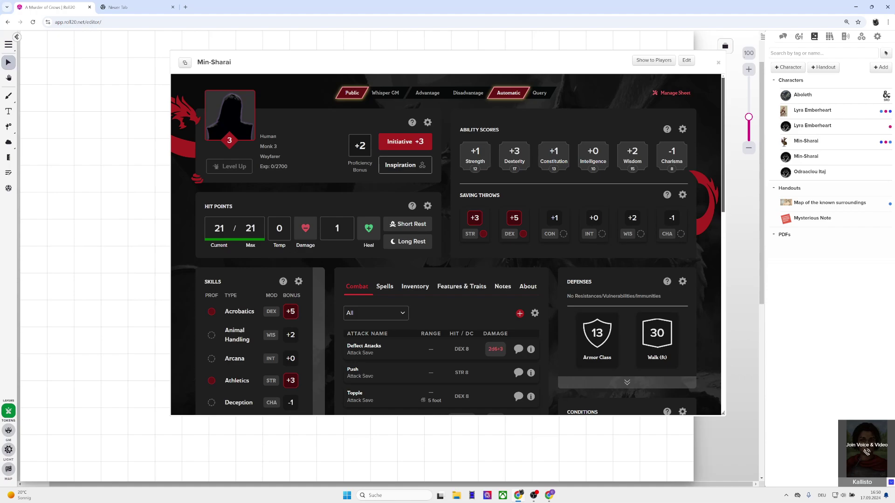
- Examine the sheet's skills, attacks, bonus actions, reactions and free actions, including Deflect Attack and Uncanny Metabolism
{"action": "scroll", "coordinate": [448, 244], "scroll_direction": "down", "scroll_amount": 3}
{"action": "scroll", "coordinate": [446, 244], "scroll_direction": "down", "scroll_amount": 3}
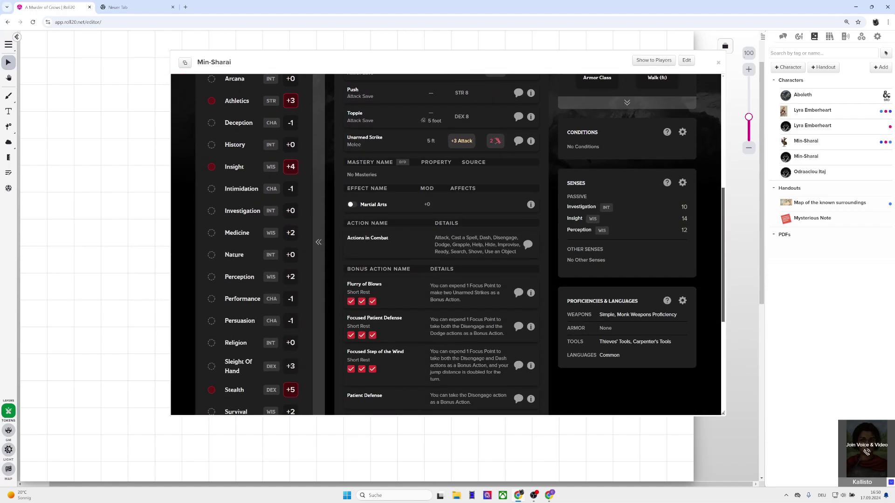
{"action": "scroll", "coordinate": [446, 245], "scroll_direction": "down", "scroll_amount": 3}
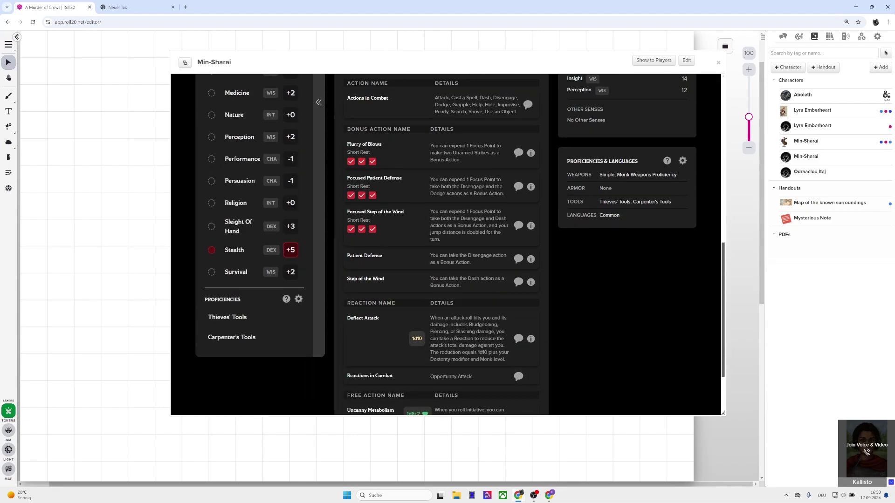
{"action": "scroll", "coordinate": [446, 245], "scroll_direction": "down", "scroll_amount": 2}
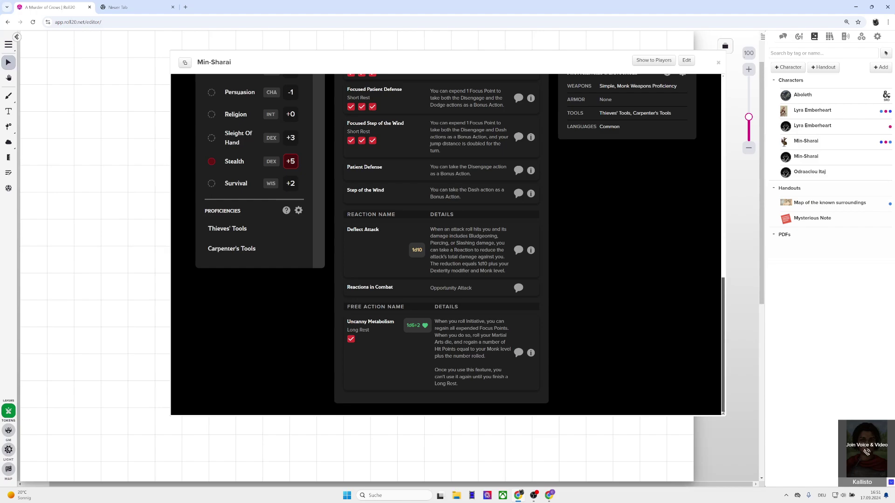
{"action": "scroll", "coordinate": [448, 243], "scroll_direction": "up", "scroll_amount": 3}
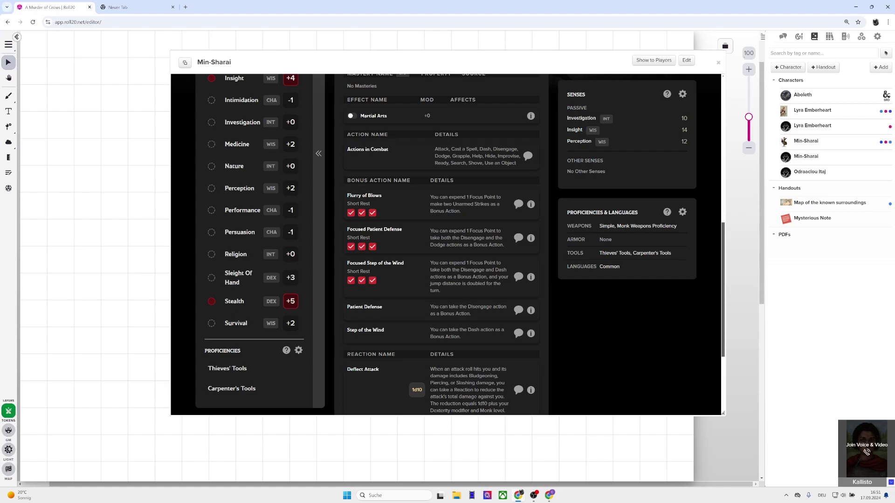
{"action": "scroll", "coordinate": [447, 242], "scroll_direction": "down", "scroll_amount": 2}
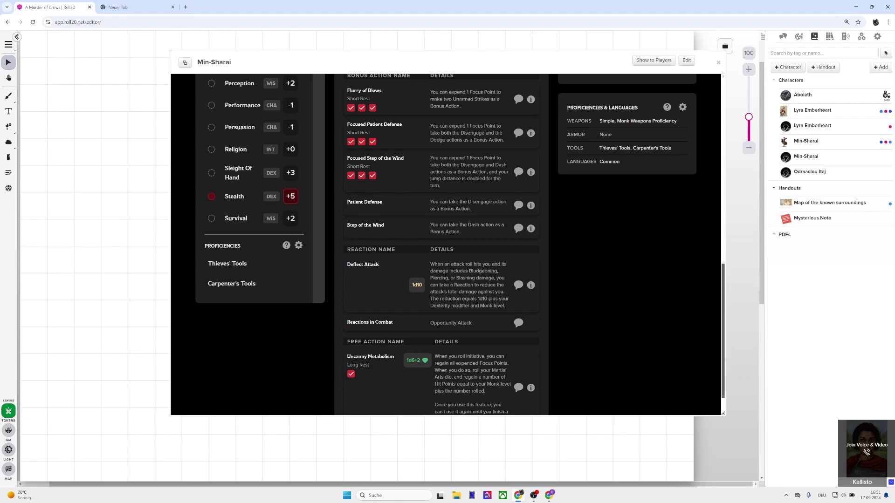
{"action": "scroll", "coordinate": [460, 244], "scroll_direction": "down", "scroll_amount": 1}
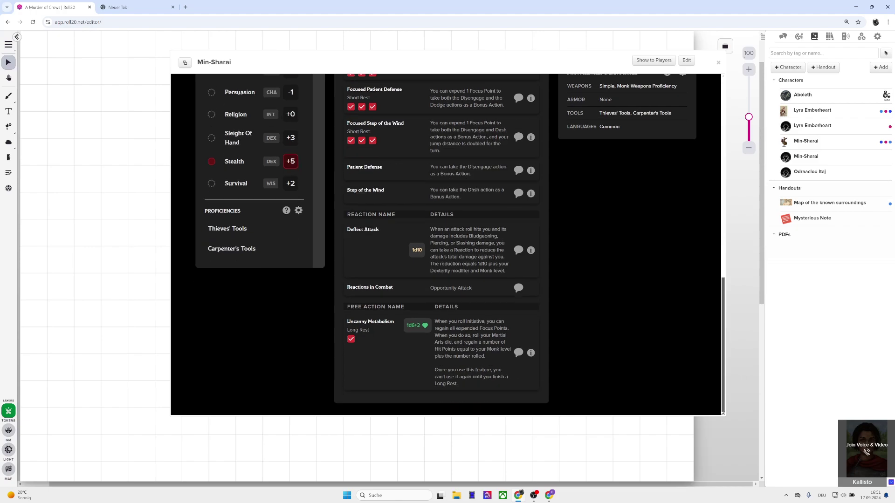
- Read the details of the Deflect Attacks attack and close them
{"action": "scroll", "coordinate": [446, 242], "scroll_direction": "up", "scroll_amount": 6}
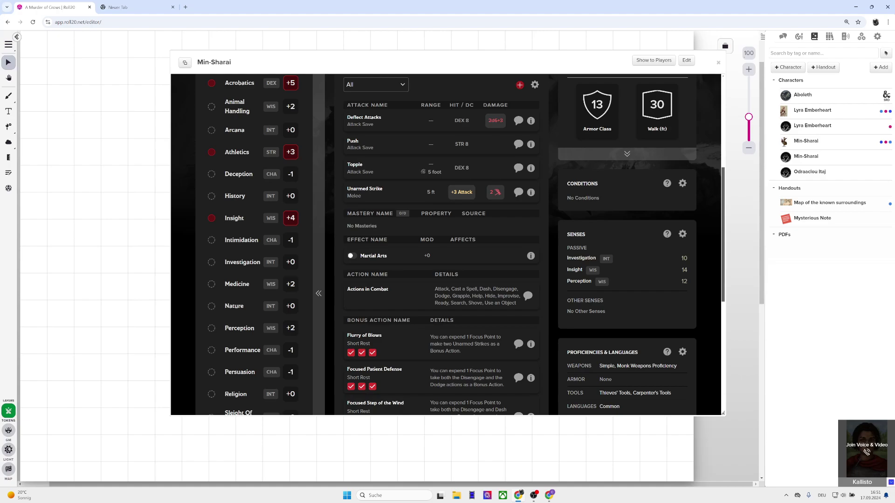
{"action": "scroll", "coordinate": [448, 244], "scroll_direction": "up", "scroll_amount": 2}
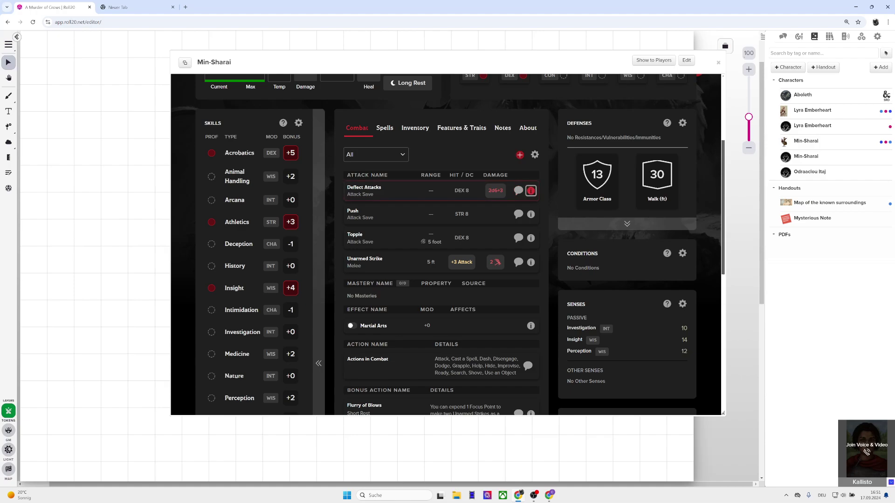
{"action": "left_click", "coordinate": [531, 191]}
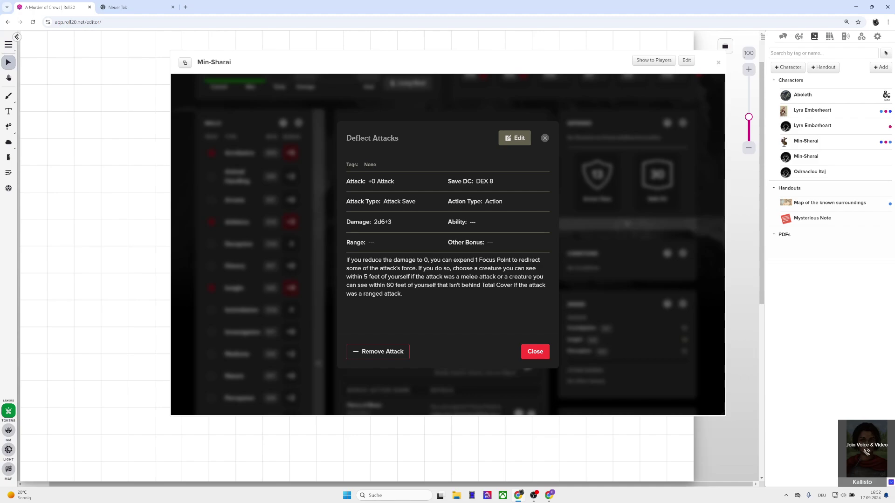
{"action": "left_click", "coordinate": [535, 351]}
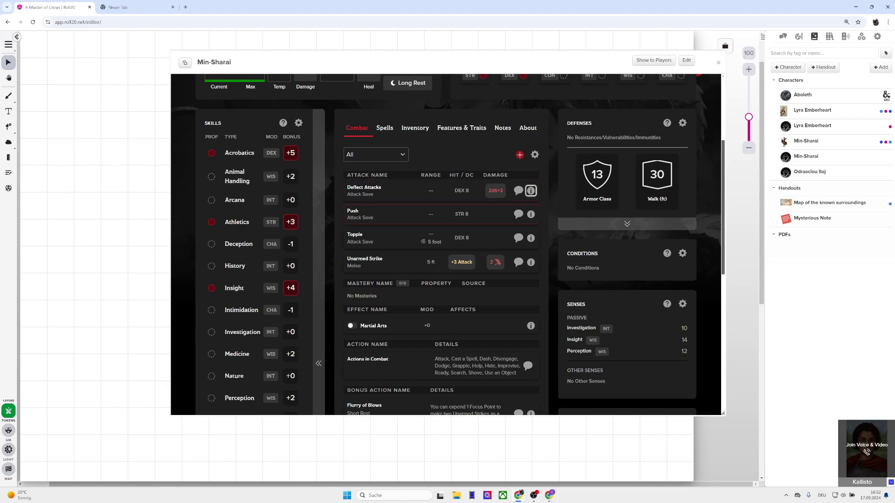
- Roll the Unarmed Strike attack several times and inspect the rolls in the chat
{"action": "scroll", "coordinate": [448, 245], "scroll_direction": "down", "scroll_amount": 3}
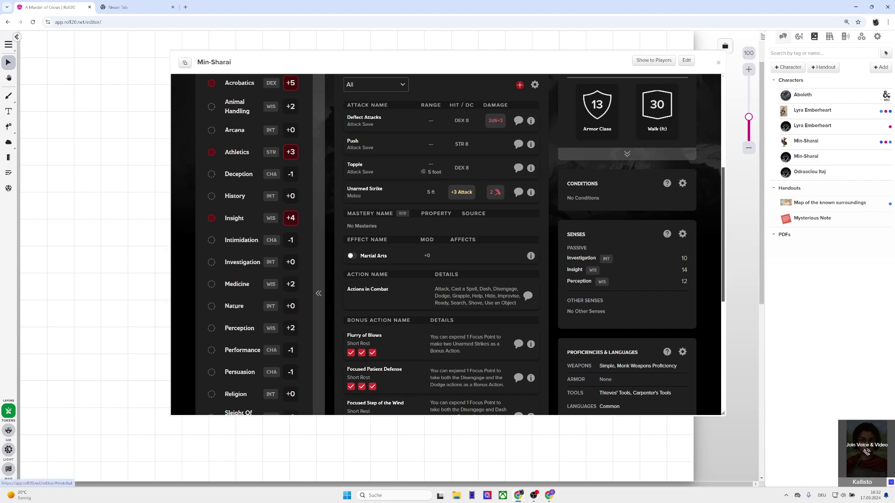
{"action": "left_click", "coordinate": [783, 36]}
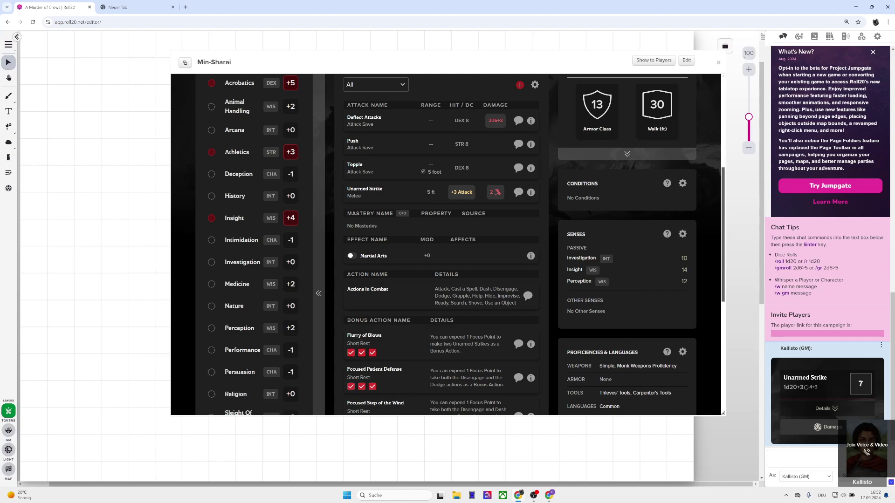
{"action": "left_click", "coordinate": [826, 409]}
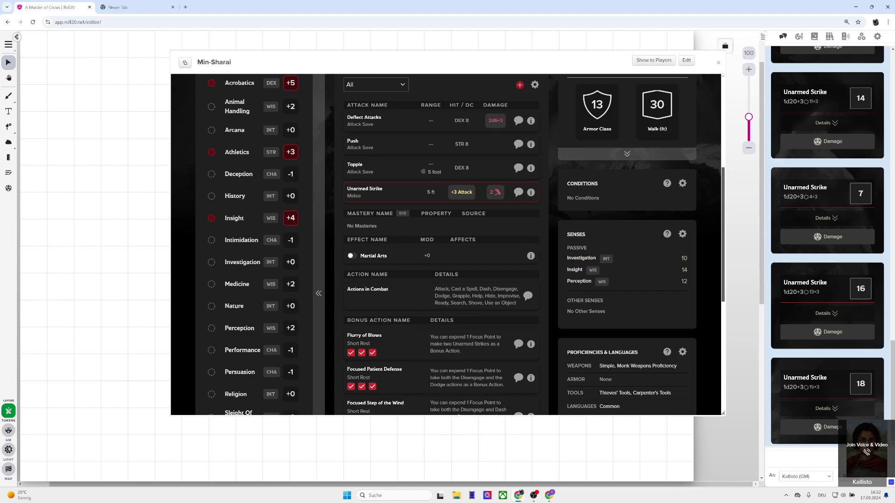
- Review the Martial Arts effect and the remaining combat actions down to the free actions
{"action": "scroll", "coordinate": [438, 193], "scroll_direction": "down", "scroll_amount": 3}
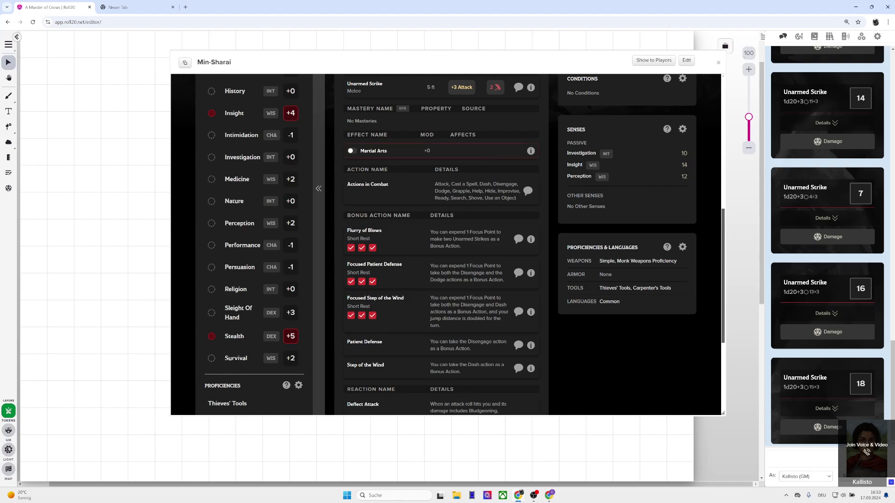
{"action": "scroll", "coordinate": [446, 245], "scroll_direction": "down", "scroll_amount": 5}
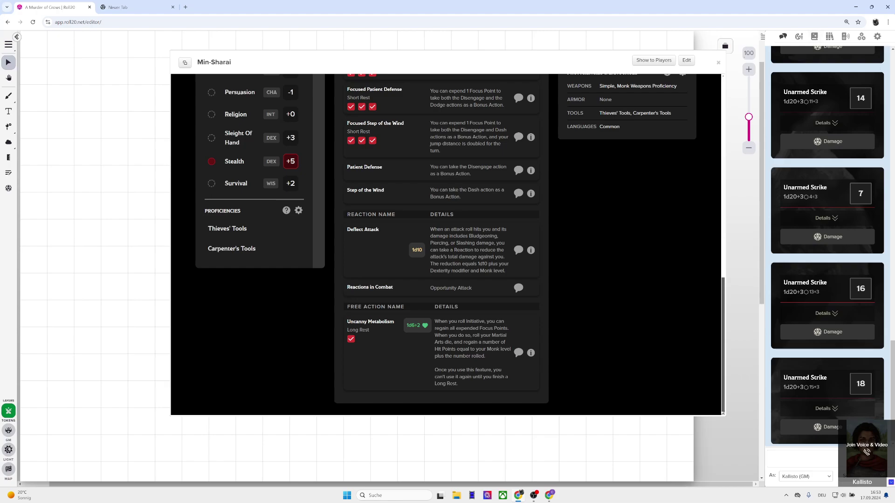
{"action": "scroll", "coordinate": [446, 245], "scroll_direction": "up", "scroll_amount": 12}
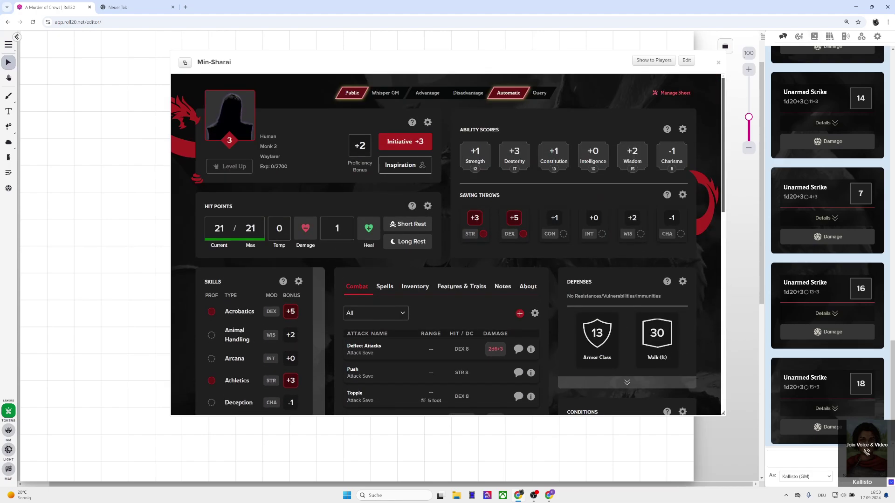
- Check the character's inventory for equipment and possessions, and show the journal in place of the chat
{"action": "left_click", "coordinate": [415, 286]}
{"action": "scroll", "coordinate": [415, 233], "scroll_direction": "down", "scroll_amount": 3}
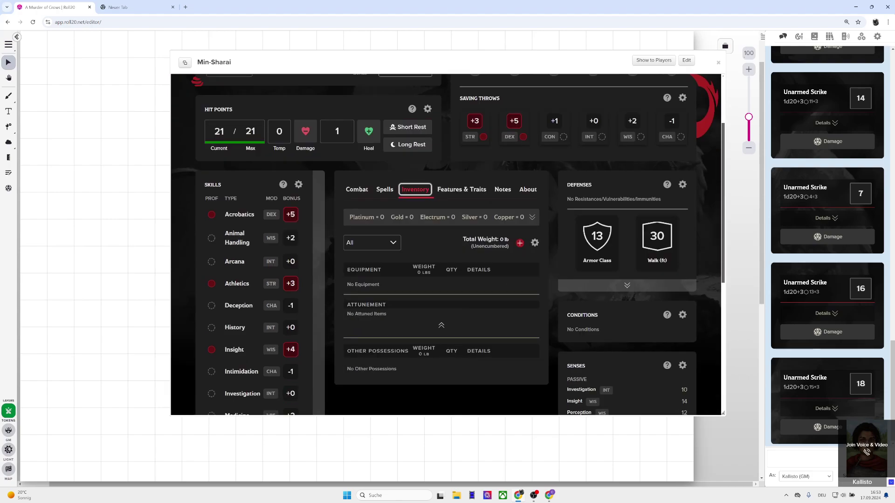
{"action": "scroll", "coordinate": [447, 245], "scroll_direction": "down", "scroll_amount": 2}
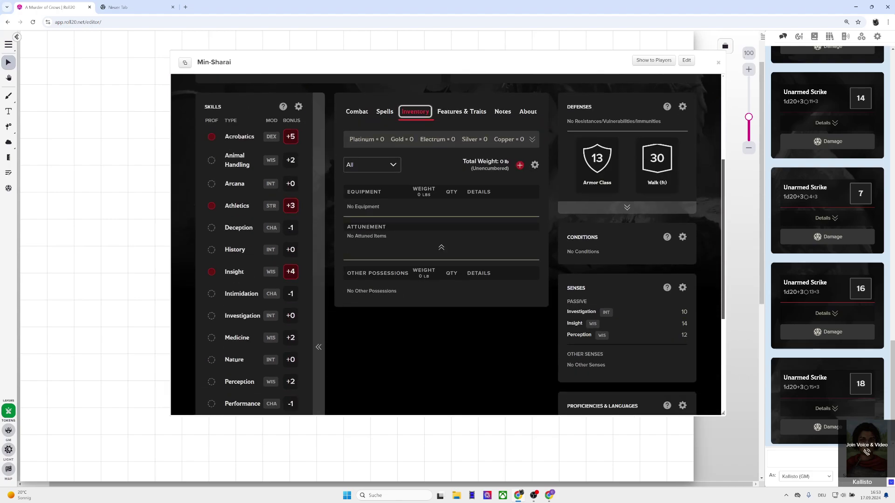
{"action": "left_click", "coordinate": [814, 36]}
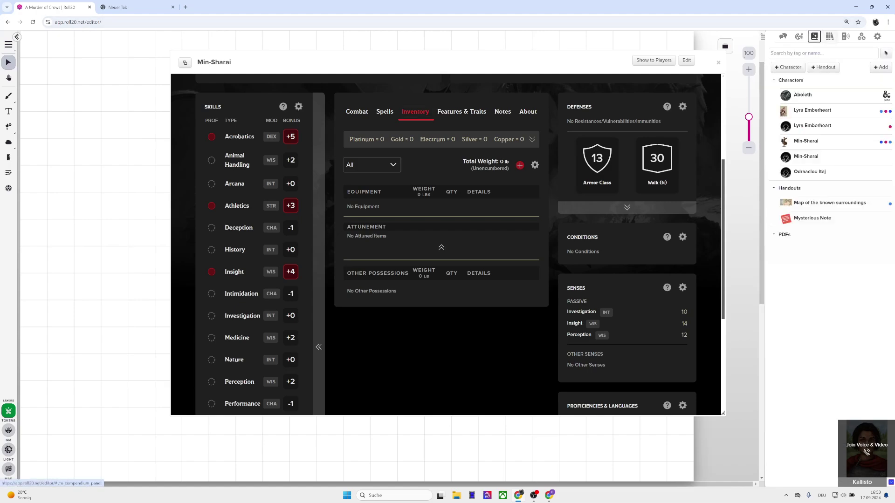
- Find the Player's Handbook (2024) Quarterstaff in the compendium, add it to Min-Sharai's inventory and equip it
{"action": "left_click", "coordinate": [830, 36]}
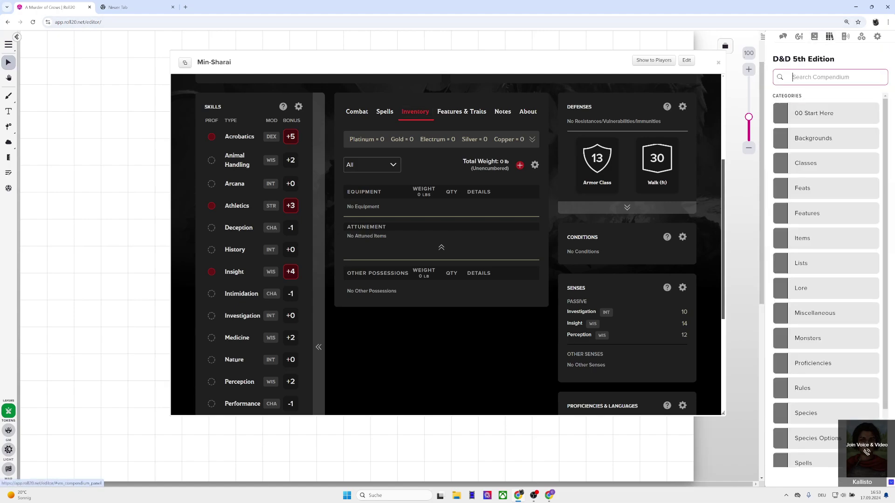
{"action": "type", "text": "Qua"}
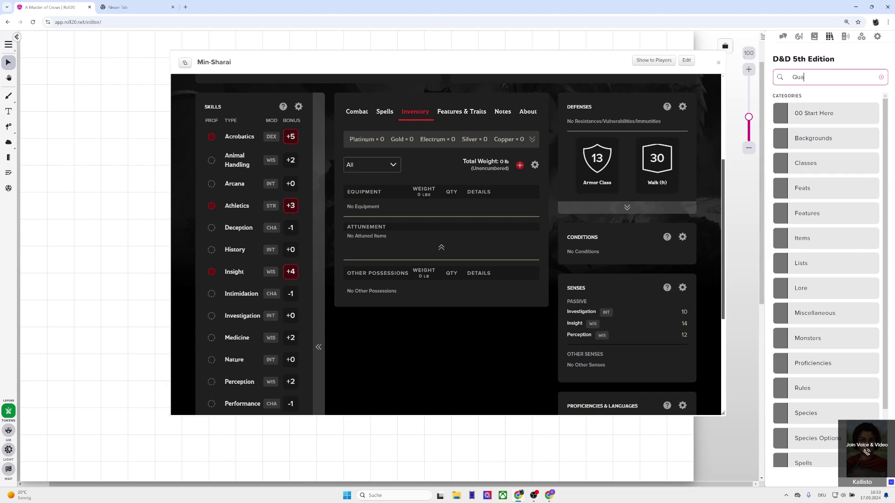
{"action": "type", "text": "rter"}
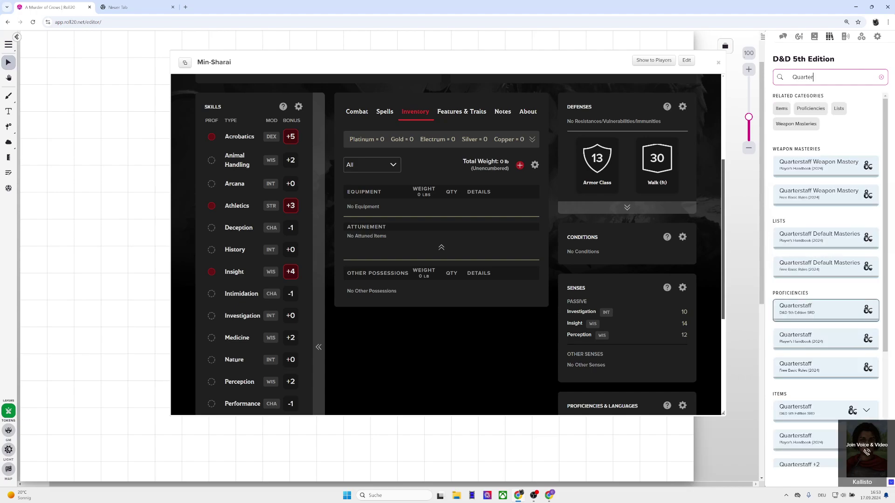
{"action": "scroll", "coordinate": [826, 310], "scroll_direction": "down", "scroll_amount": 3}
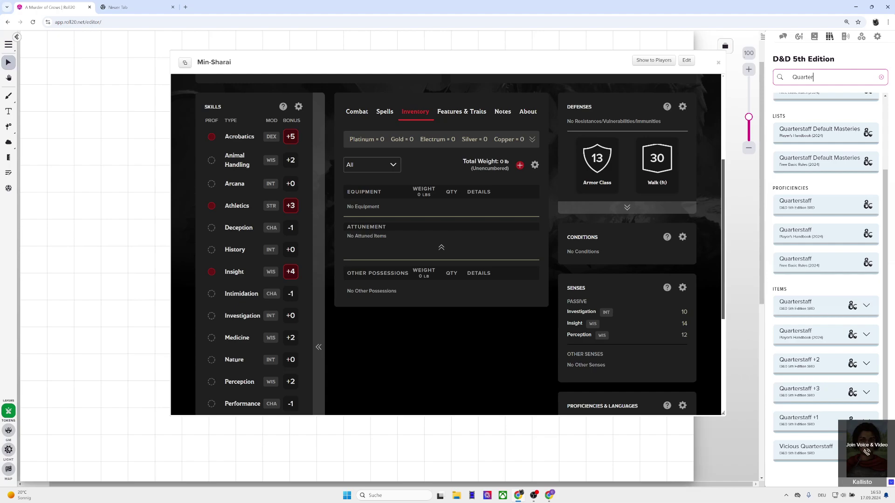
{"action": "left_click_drag", "start_coordinate": [811, 336], "coordinate": [354, 201]}
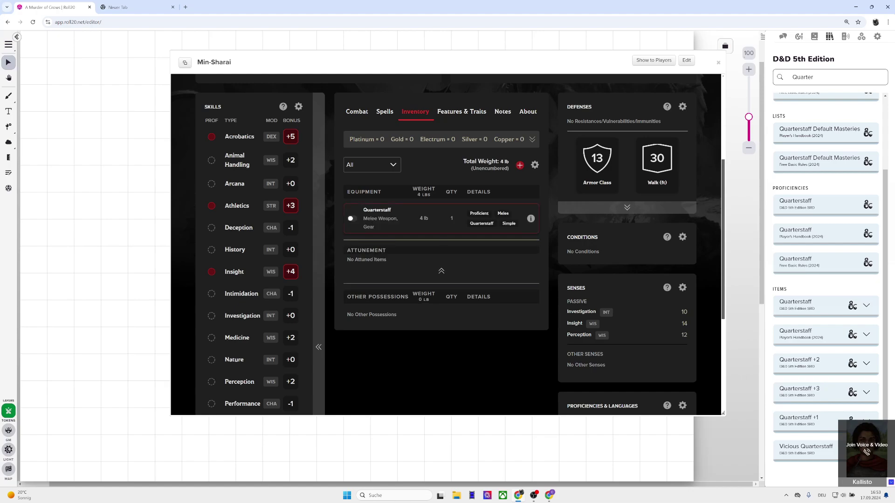
{"action": "left_click", "coordinate": [352, 219]}
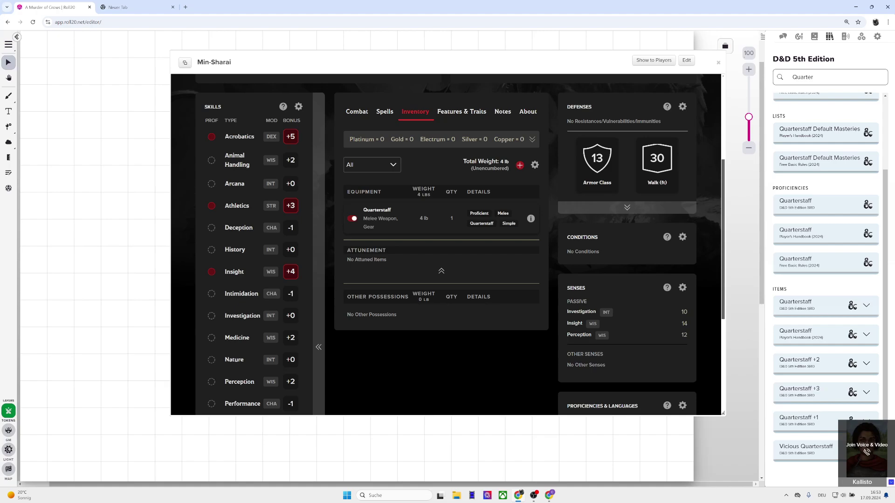
- Search the compendium for "dart" and add the Player's Handbook (2024) Dart item to the character's equipment
{"action": "left_click", "coordinate": [803, 77]}
{"action": "double_click", "coordinate": [802, 77]}
{"action": "type", "text": "darts"}
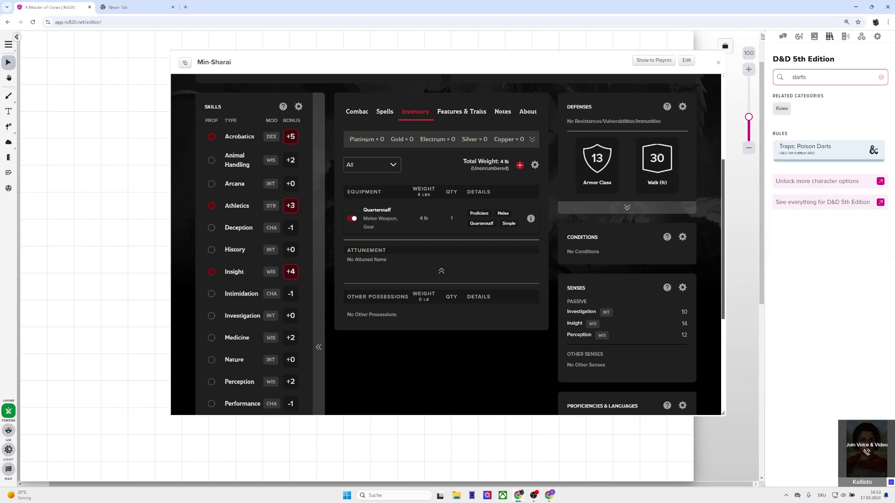
{"action": "key", "text": "BackSpace"}
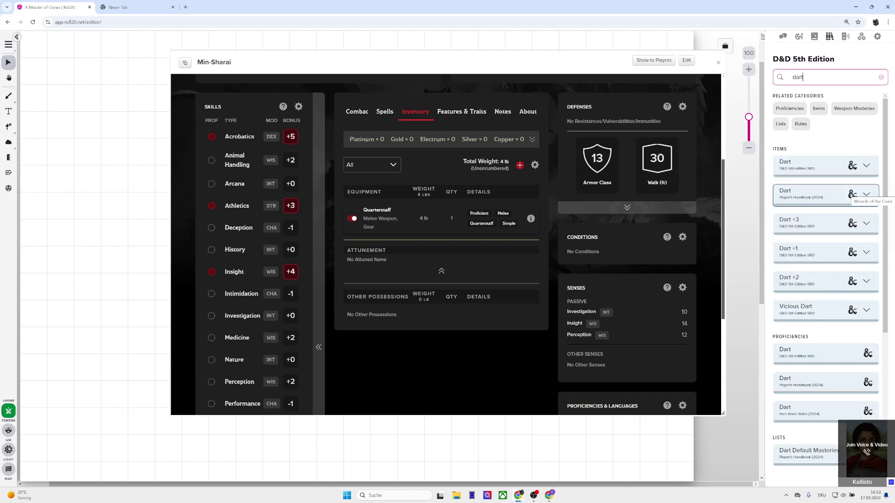
{"action": "left_click_drag", "start_coordinate": [802, 194], "coordinate": [398, 233]}
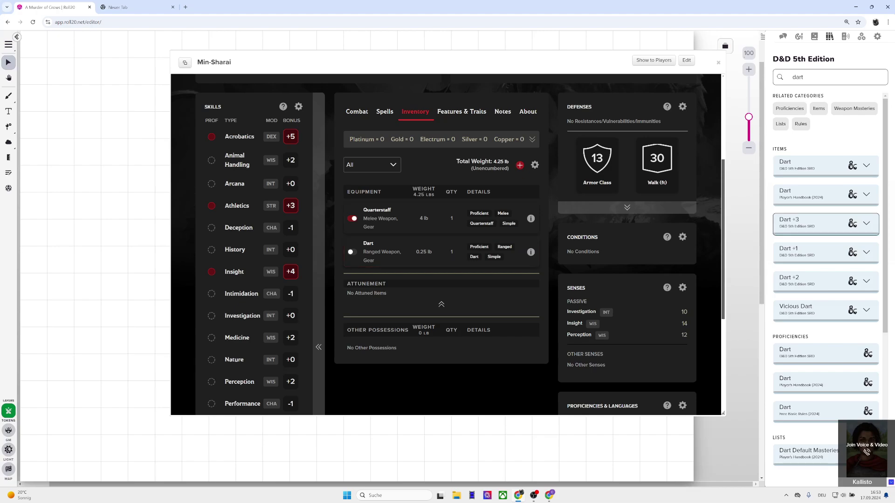
- Try adding another Dart from the compendium onto the existing entry, and remove the duplicate item
{"action": "left_click_drag", "start_coordinate": [802, 194], "coordinate": [448, 253]}
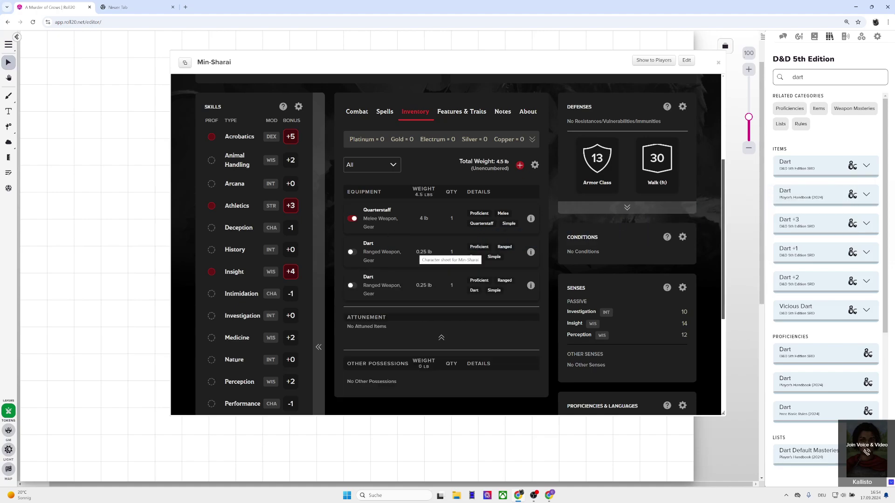
{"action": "left_click", "coordinate": [531, 285]}
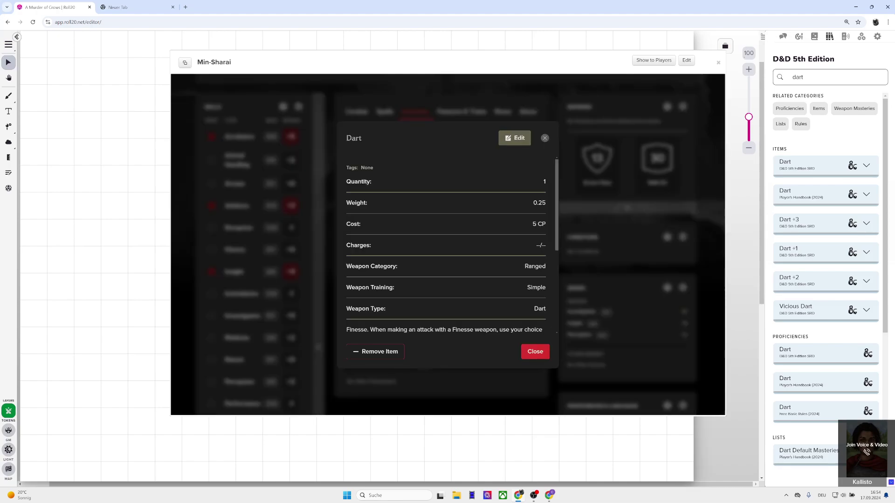
{"action": "left_click", "coordinate": [375, 351]}
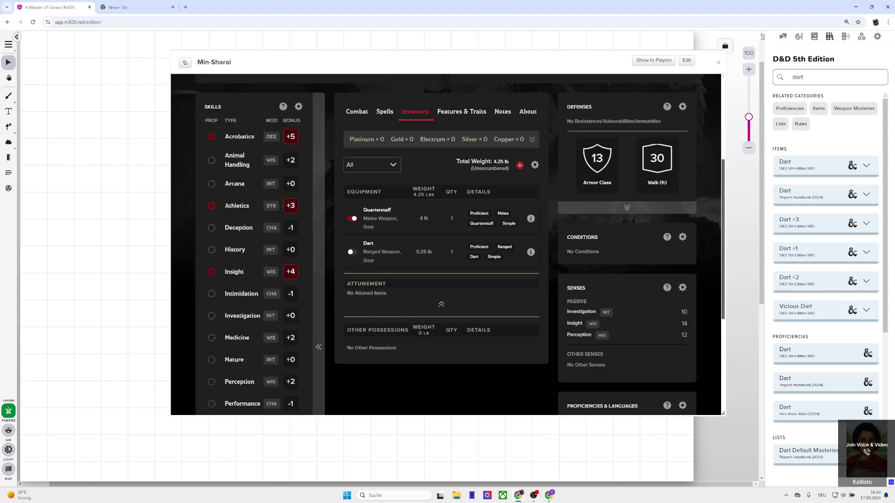
- Set the Dart's quantity to 10 in its item details and save it
{"action": "left_click", "coordinate": [531, 251]}
{"action": "left_click", "coordinate": [514, 138]}
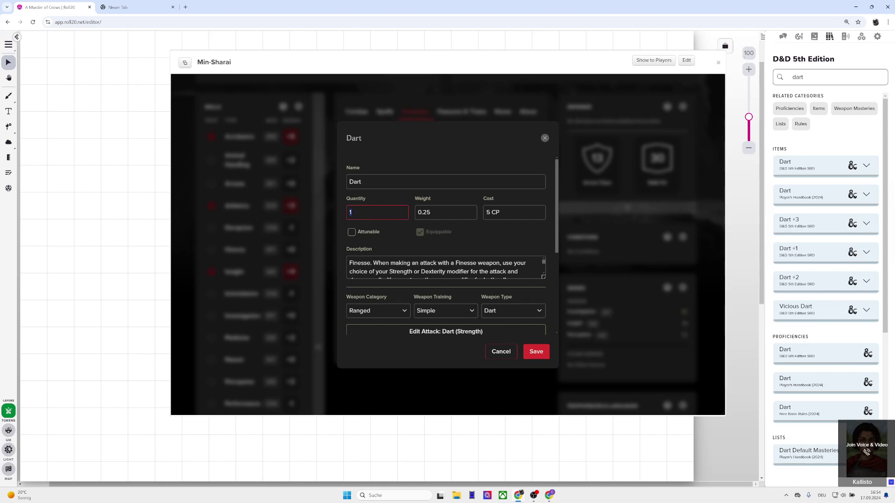
{"action": "type", "text": "10"}
{"action": "left_click", "coordinate": [536, 352]}
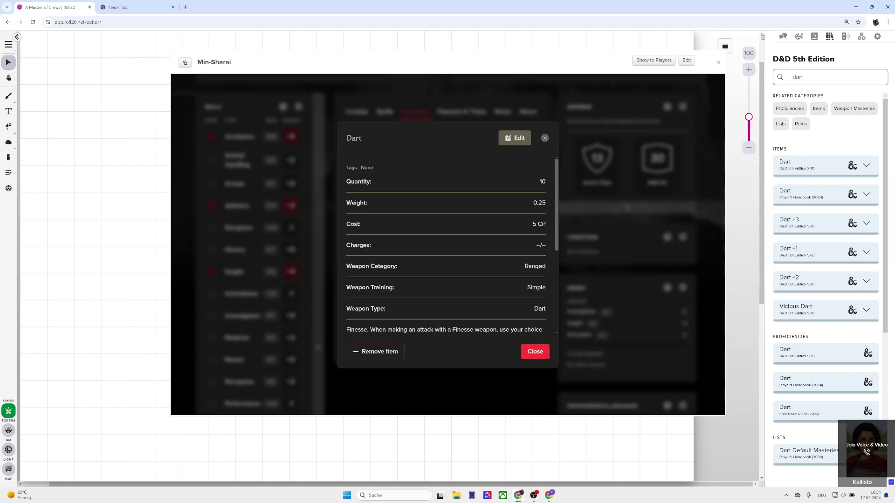
{"action": "left_click", "coordinate": [536, 352]}
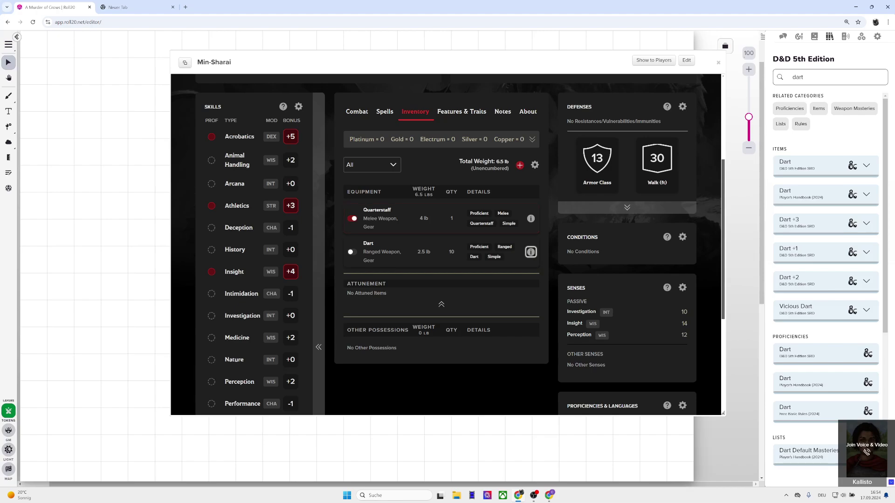
- Search the compendium for "explorer's" and try to add the Player's Handbook (2024) Explorer's Pack to the inventory
{"action": "double_click", "coordinate": [797, 77]}
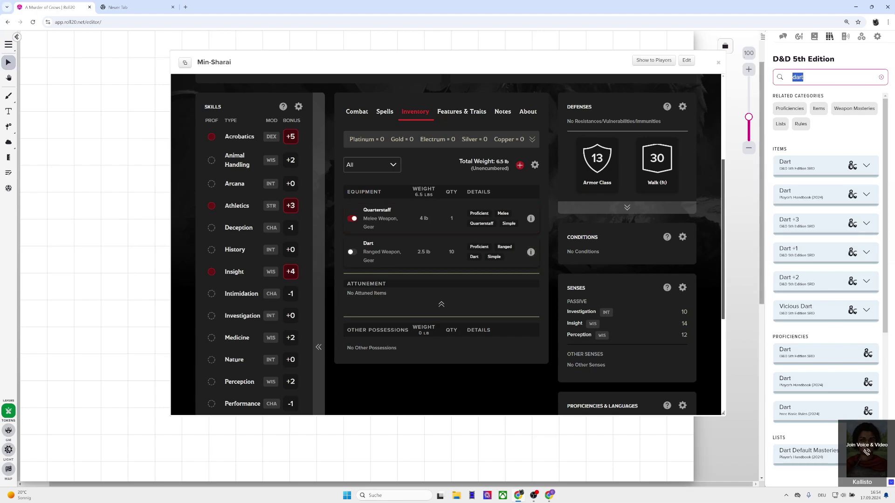
{"action": "type", "text": "explorer's"}
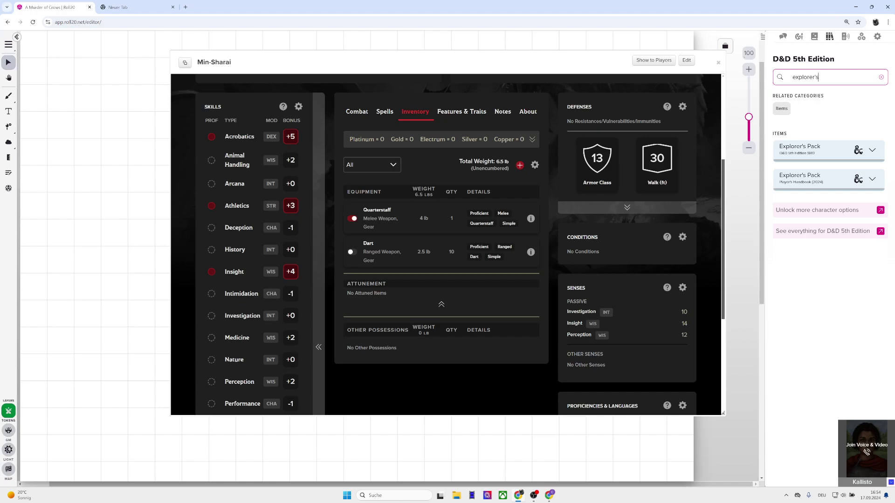
{"action": "left_click_drag", "start_coordinate": [820, 179], "coordinate": [413, 266]}
{"action": "left_click_drag", "start_coordinate": [820, 179], "coordinate": [436, 233]}
{"action": "left_click_drag", "start_coordinate": [821, 179], "coordinate": [387, 238]}
{"action": "left_click_drag", "start_coordinate": [820, 179], "coordinate": [387, 350]}
{"action": "double_click", "coordinate": [386, 349]}
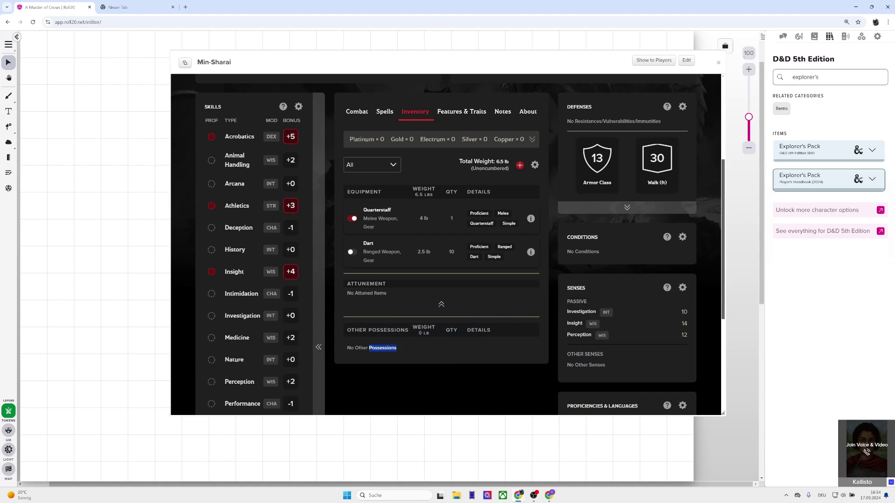
{"action": "left_click_drag", "start_coordinate": [821, 180], "coordinate": [410, 343]}
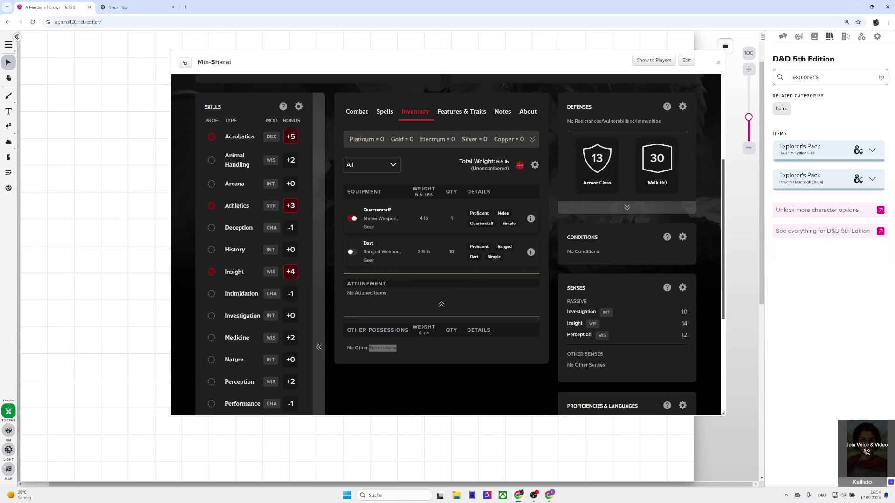
- Find the Player's Handbook (2024) Bedroll in the compendium and add it to the other possessions
{"action": "double_click", "coordinate": [806, 77]}
{"action": "type", "text": "bedroll"}
{"action": "left_click_drag", "start_coordinate": [858, 180], "coordinate": [420, 349]}
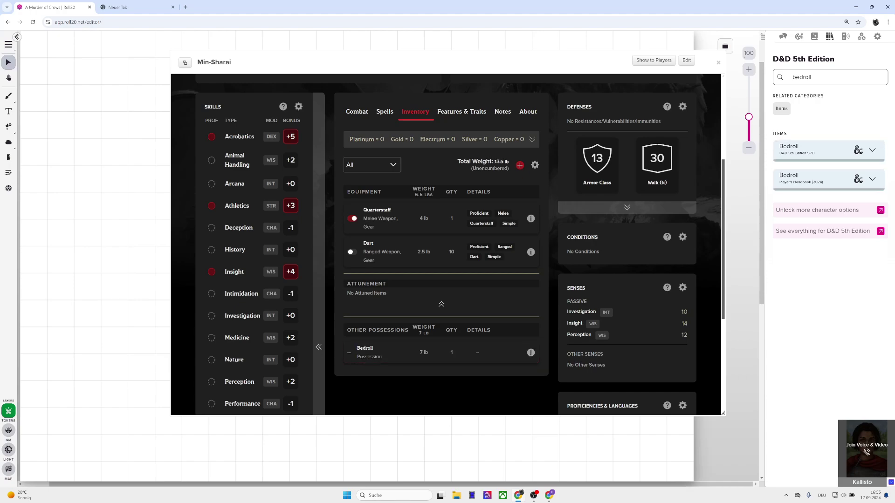
- Search the compendium for "pack" and try again to add the Explorer's Pack to the other possessions
{"action": "double_click", "coordinate": [802, 77]}
{"action": "key", "text": "BackSpace"}
{"action": "type", "text": "pack"}
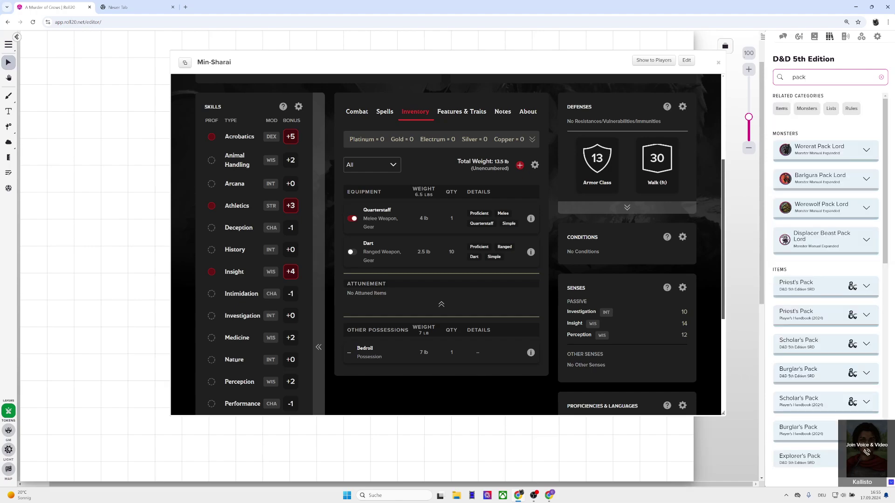
{"action": "scroll", "coordinate": [825, 280], "scroll_direction": "down", "scroll_amount": 3}
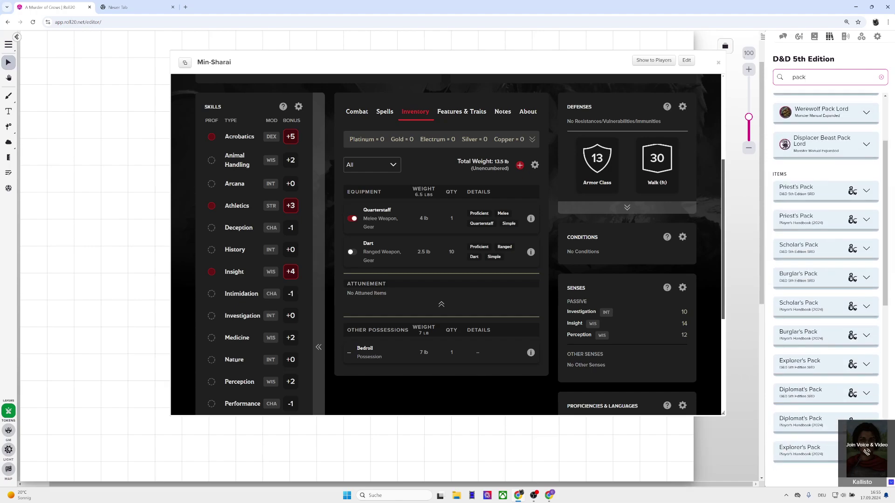
{"action": "scroll", "coordinate": [825, 315], "scroll_direction": "down", "scroll_amount": 2}
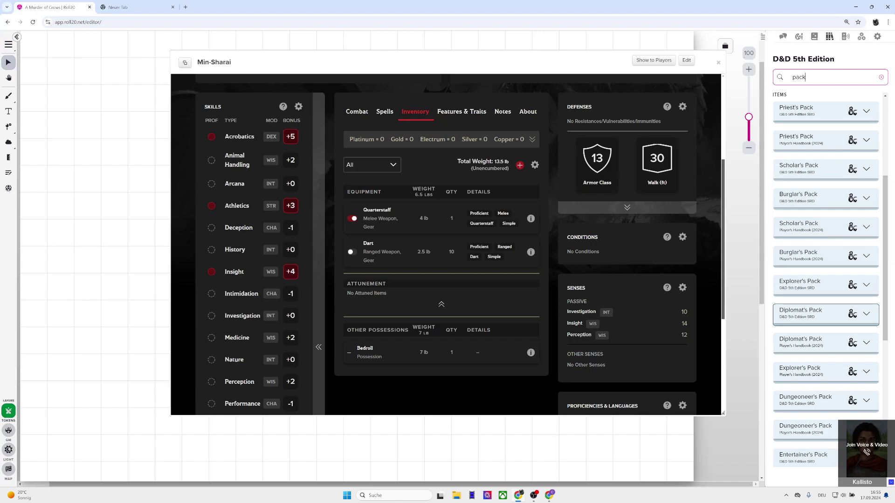
{"action": "left_click_drag", "start_coordinate": [825, 372], "coordinate": [396, 356]}
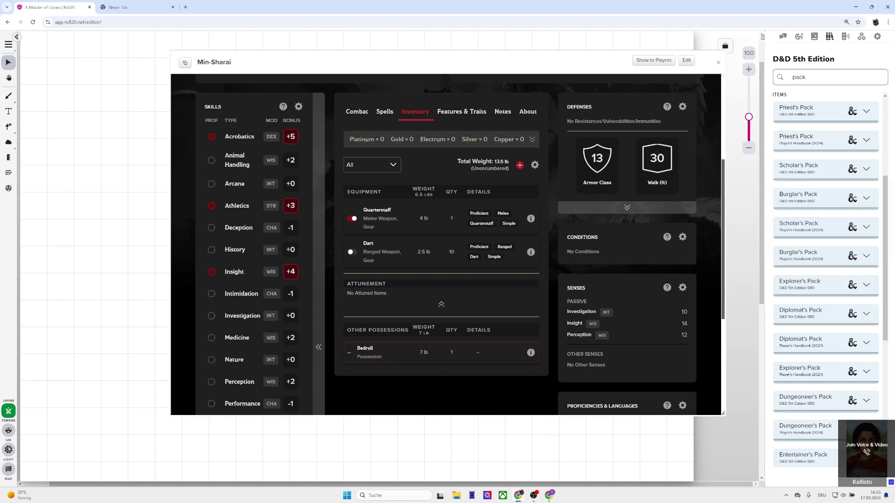
{"action": "scroll", "coordinate": [395, 355], "scroll_direction": "down", "scroll_amount": 2}
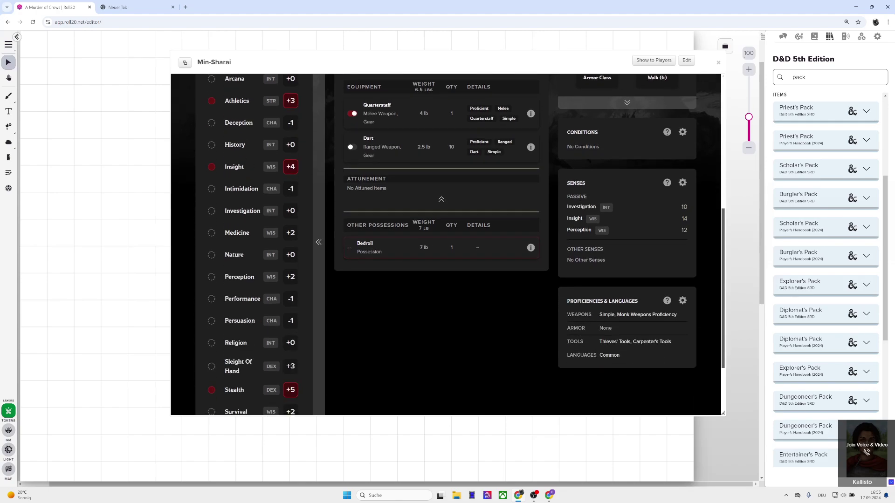
{"action": "scroll", "coordinate": [467, 244], "scroll_direction": "up", "scroll_amount": 3}
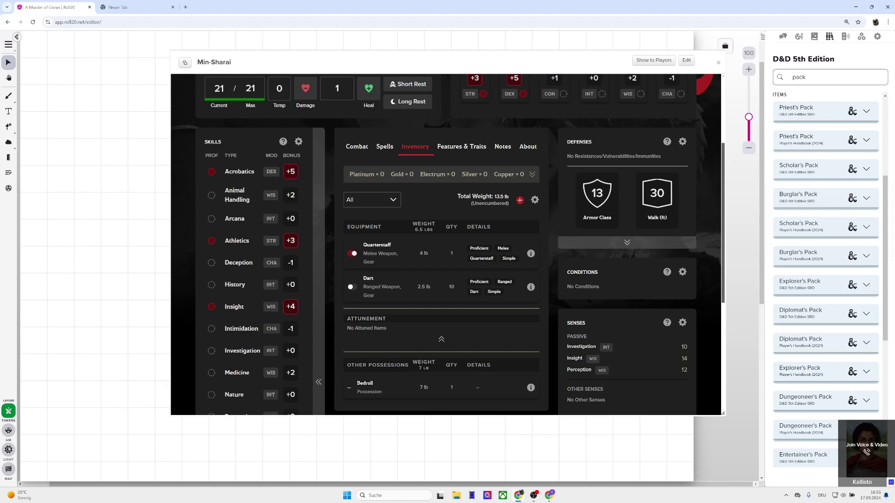
{"action": "scroll", "coordinate": [466, 245], "scroll_direction": "down", "scroll_amount": 2}
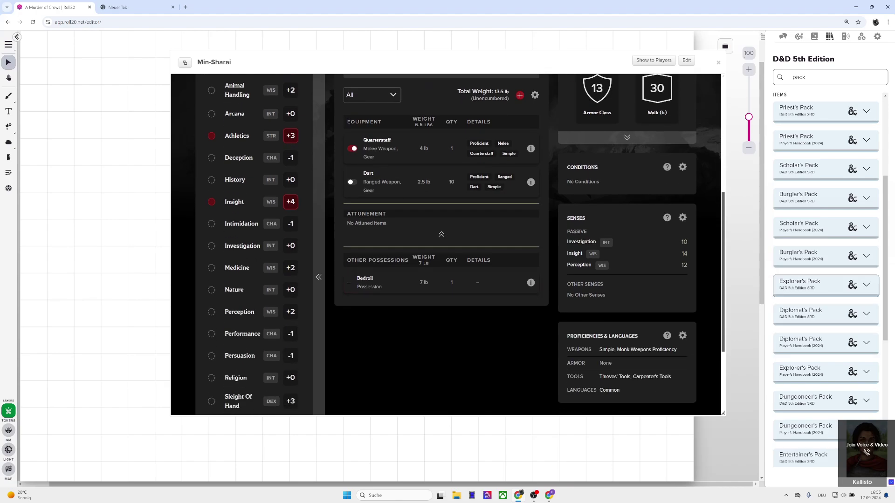
{"action": "left_click_drag", "start_coordinate": [802, 284], "coordinate": [645, 277]}
{"action": "left_click_drag", "start_coordinate": [802, 372], "coordinate": [383, 270]}
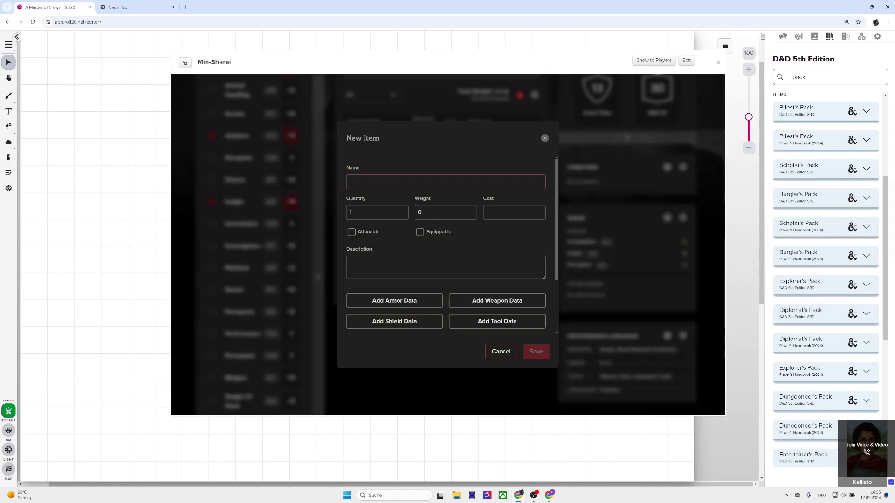
- Create a custom inventory item named "Explorer's Pack" and save it
{"action": "type", "text": "Explor"}
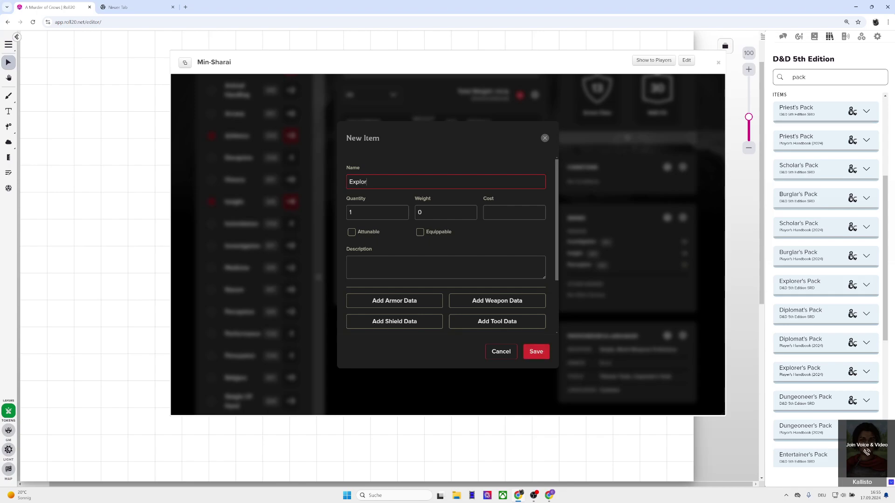
{"action": "type", "text": "er's Pack"}
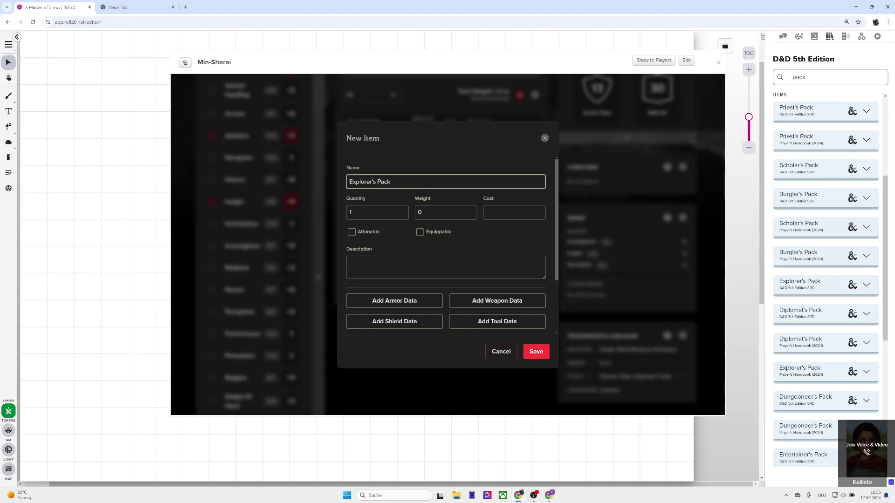
{"action": "left_click", "coordinate": [536, 351]}
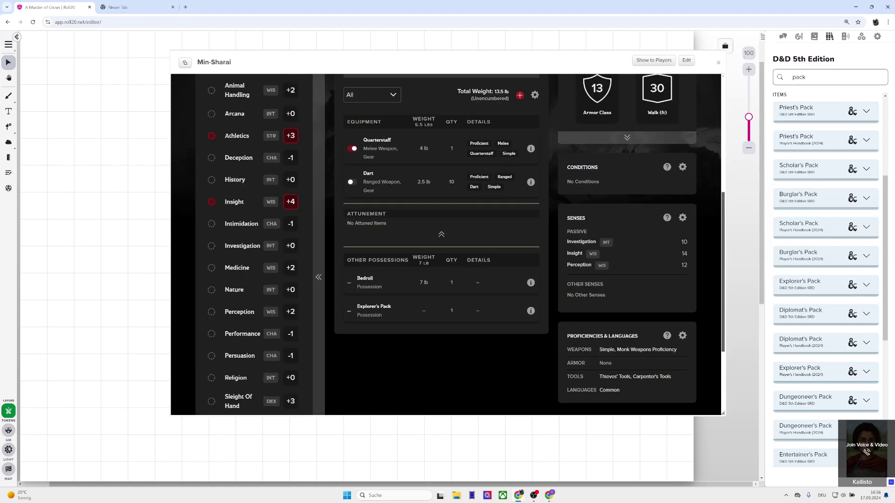
- Search the compendium for "Mess kit" and add the Mess Kit item to the other possessions
{"action": "double_click", "coordinate": [799, 77]}
{"action": "type", "text": "Mess kit"}
{"action": "left_click_drag", "start_coordinate": [801, 149], "coordinate": [399, 299]}
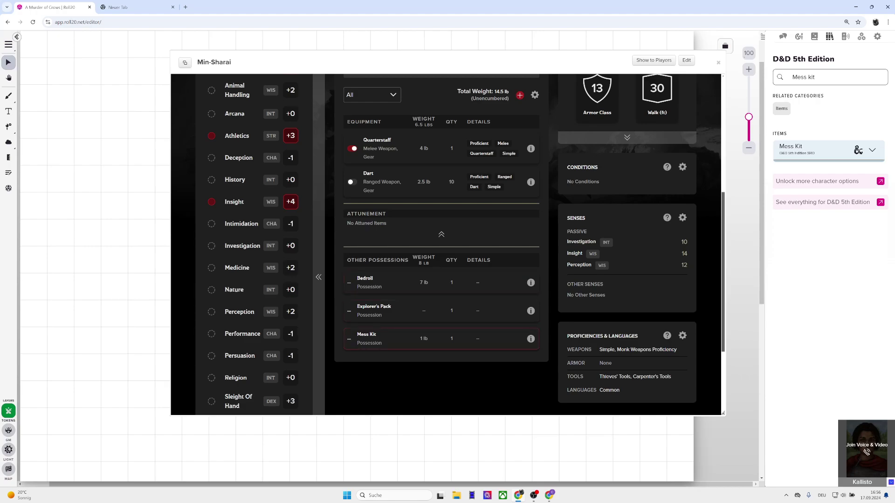
- Search the compendium for "Tinderbox" and add the Player's Handbook (2024) Tinderbox to the inventory
{"action": "left_click", "coordinate": [830, 77]}
{"action": "key", "text": "ctrl+a"}
{"action": "key", "text": "BackSpace"}
{"action": "type", "text": "Tinderbox"}
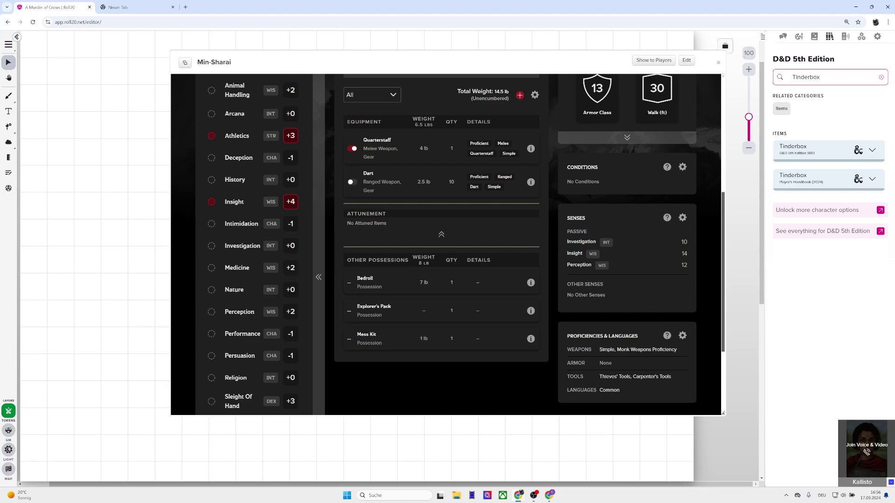
{"action": "left_click_drag", "start_coordinate": [821, 179], "coordinate": [378, 306]}
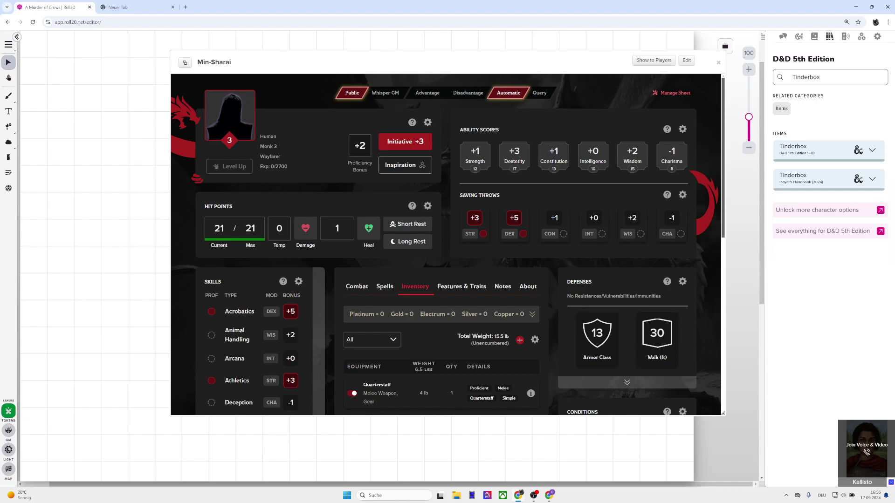
{"action": "scroll", "coordinate": [446, 243], "scroll_direction": "down", "scroll_amount": 4}
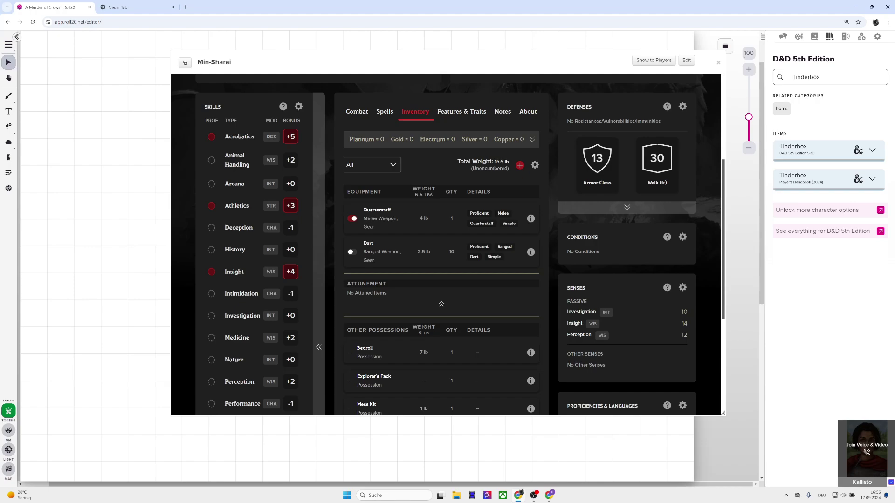
- Review the attacks, effects and actions in the combat section of the character sheet
{"action": "scroll", "coordinate": [446, 244], "scroll_direction": "up", "scroll_amount": 3}
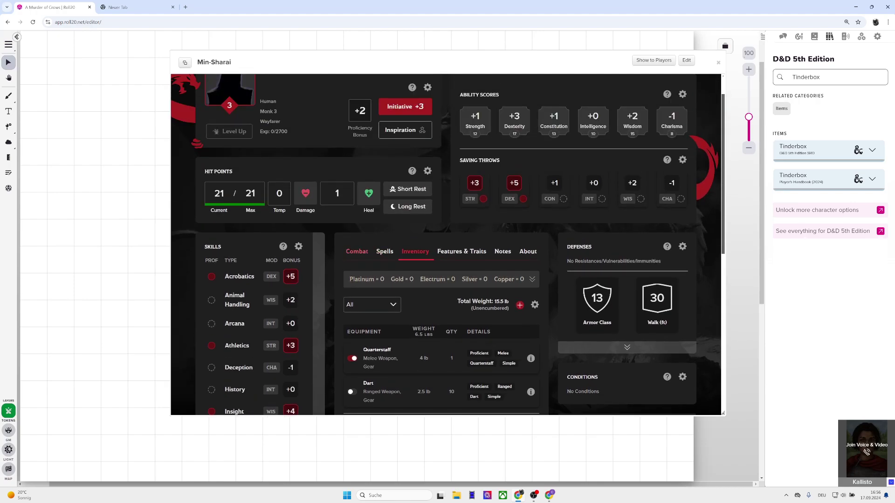
{"action": "left_click", "coordinate": [357, 251]}
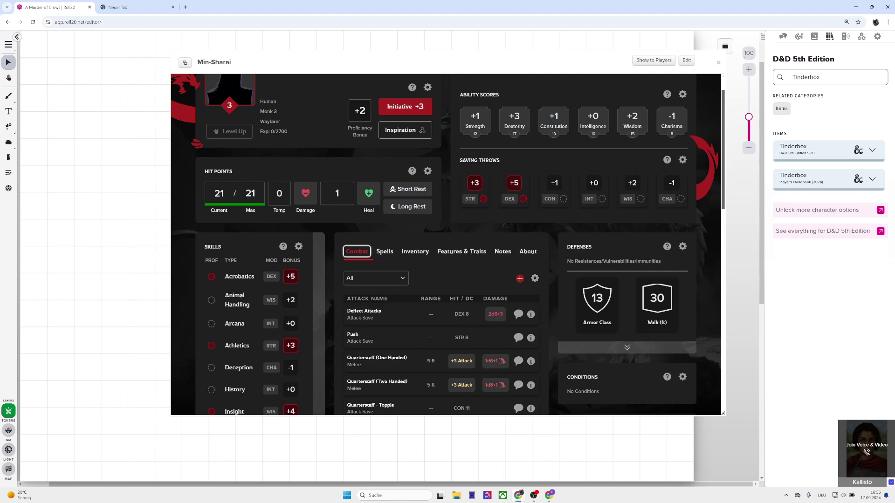
{"action": "scroll", "coordinate": [438, 178], "scroll_direction": "down", "scroll_amount": 3}
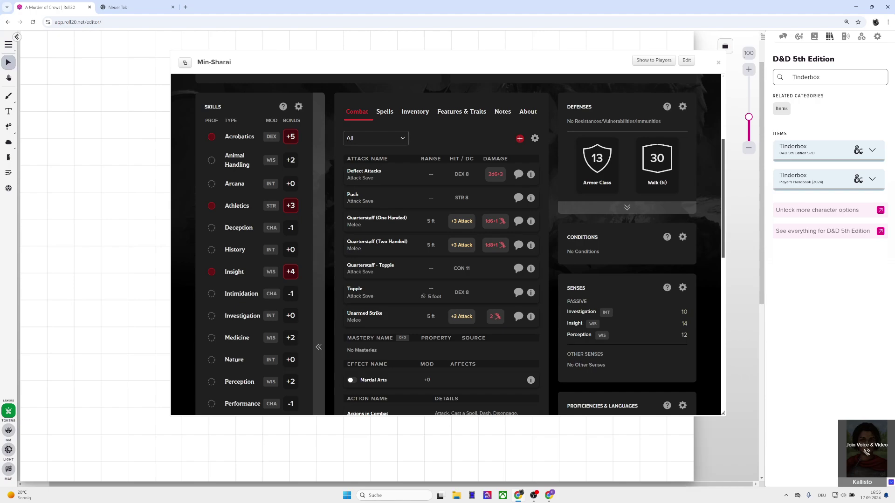
{"action": "scroll", "coordinate": [441, 233], "scroll_direction": "down", "scroll_amount": 3}
{"action": "scroll", "coordinate": [441, 233], "scroll_direction": "up", "scroll_amount": 2}
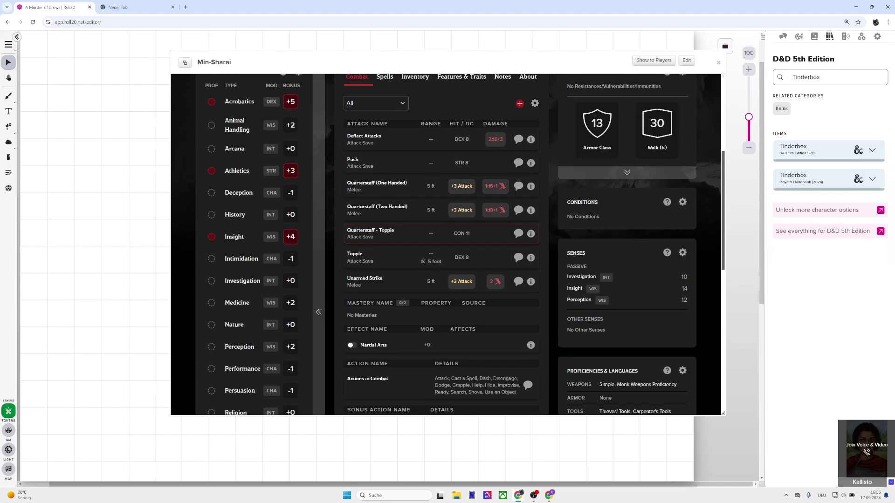
{"action": "scroll", "coordinate": [446, 245], "scroll_direction": "up", "scroll_amount": 4}
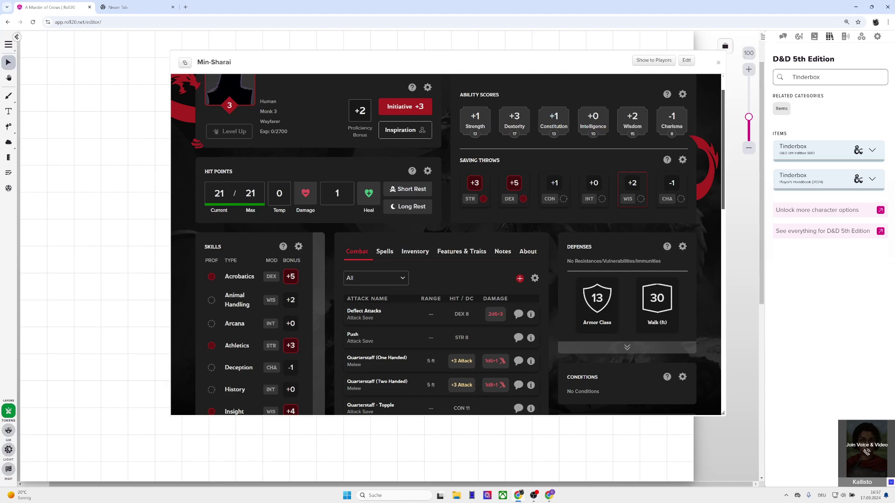
- Check the settings for resistances, immunities and vulnerabilities without changes, and read the help text on defenses
{"action": "double_click", "coordinate": [597, 299]}
{"action": "left_click", "coordinate": [683, 246]}
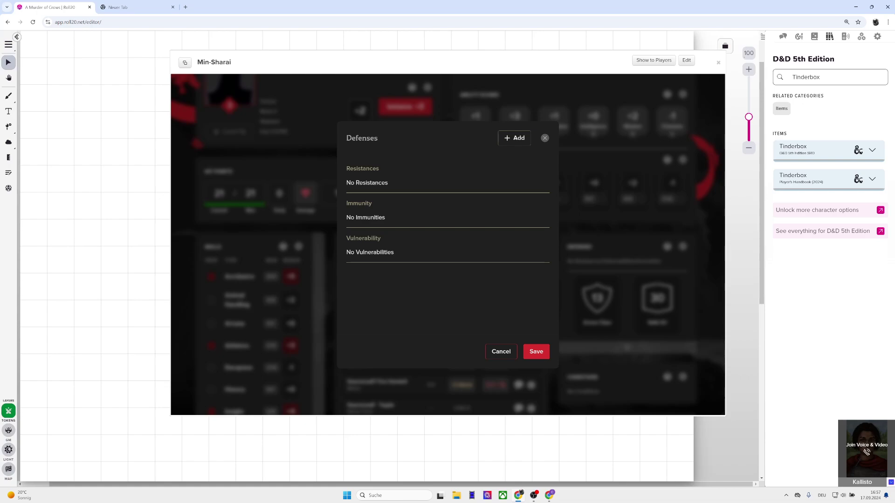
{"action": "left_click", "coordinate": [501, 351]}
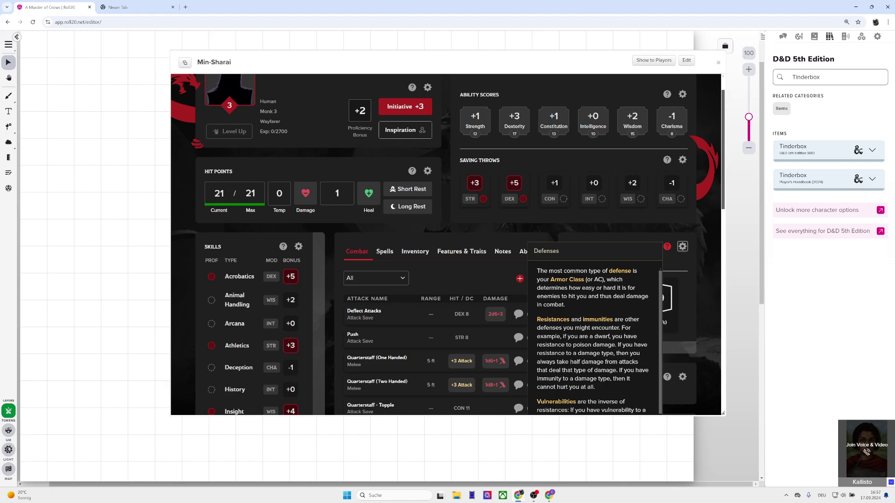
{"action": "left_click", "coordinate": [667, 246]}
{"action": "scroll", "coordinate": [594, 342], "scroll_direction": "down", "scroll_amount": 1}
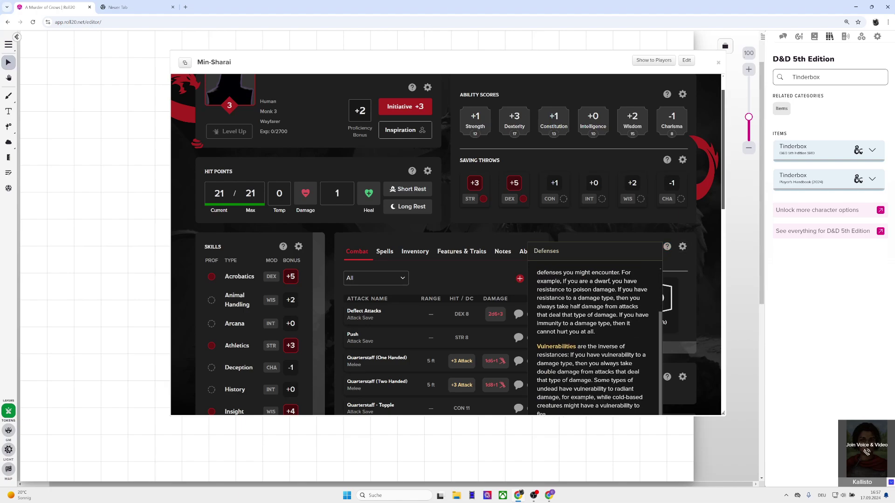
{"action": "key", "text": "Escape"}
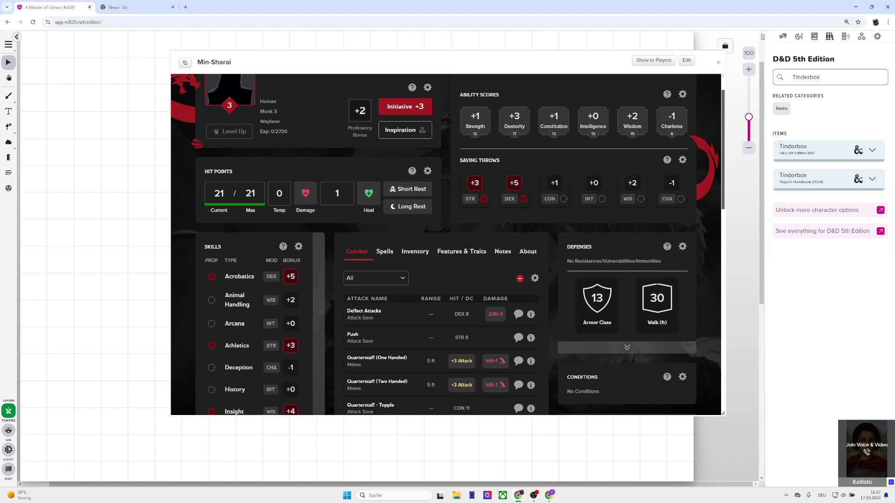
- Expand the armor class details and save Wisdom as the extra ability added to the Armor Class
{"action": "double_click", "coordinate": [597, 299]}
{"action": "left_click", "coordinate": [627, 348]}
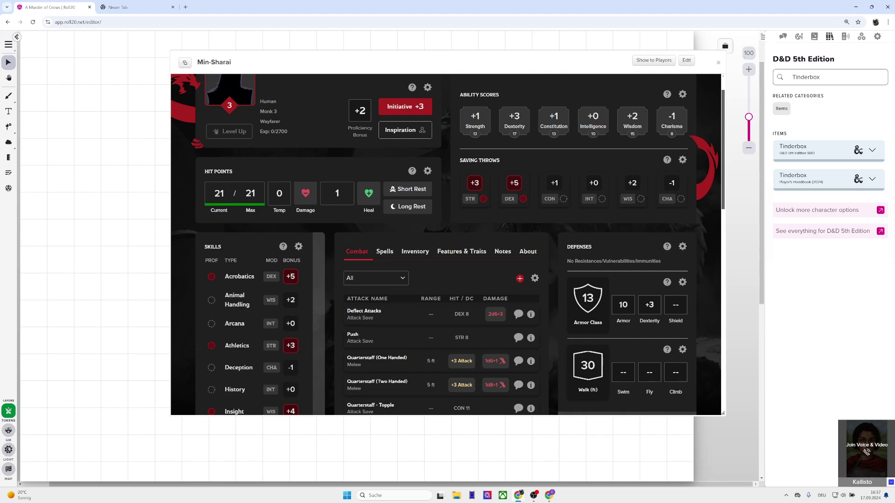
{"action": "left_click", "coordinate": [683, 282]}
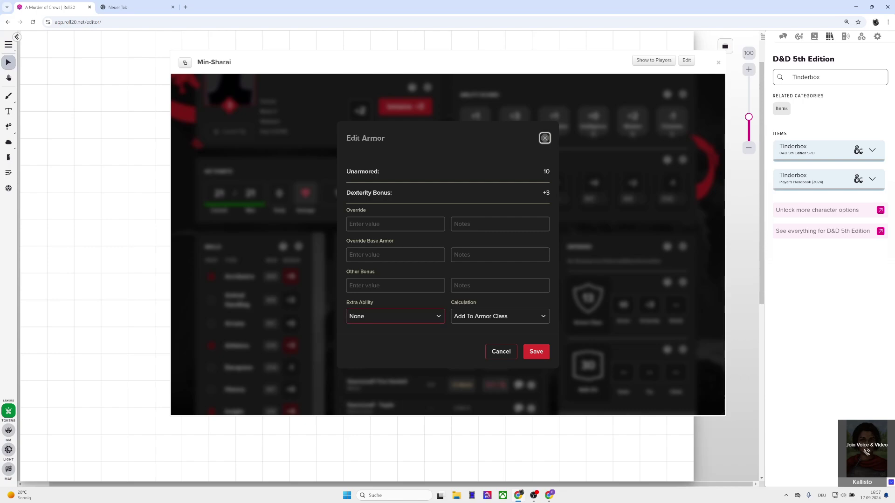
{"action": "left_click", "coordinate": [396, 316]}
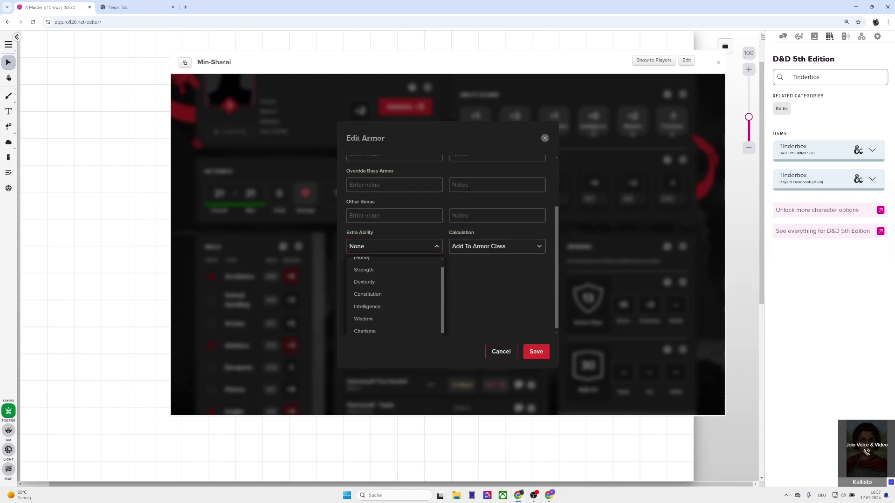
{"action": "left_click", "coordinate": [368, 316]}
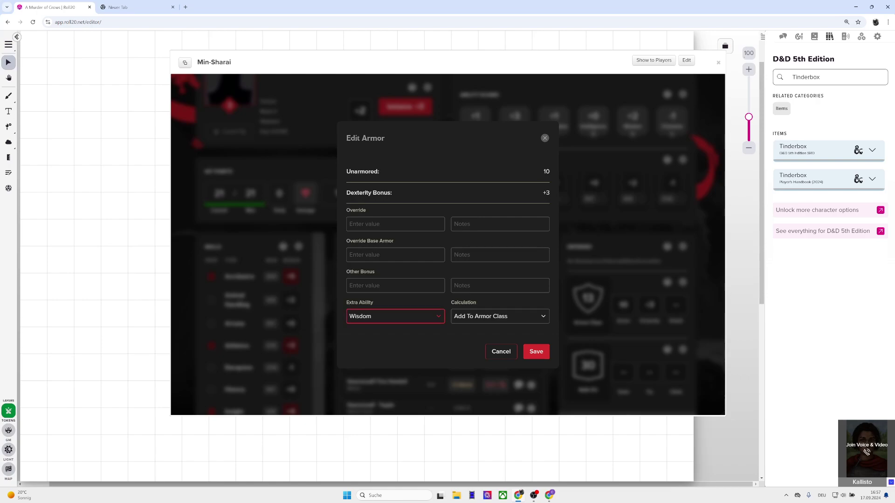
{"action": "left_click", "coordinate": [536, 351]}
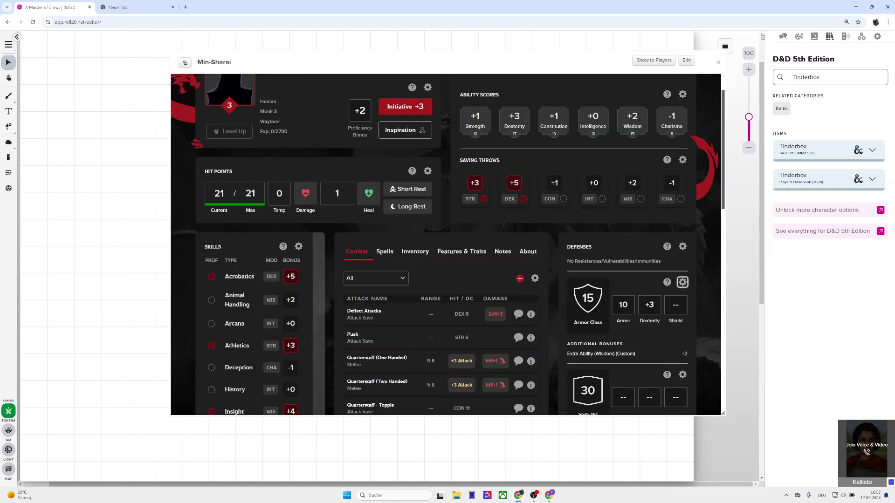
- Start a new entry in Proficiencies & Languages with the category Language
{"action": "scroll", "coordinate": [447, 245], "scroll_direction": "down", "scroll_amount": 2}
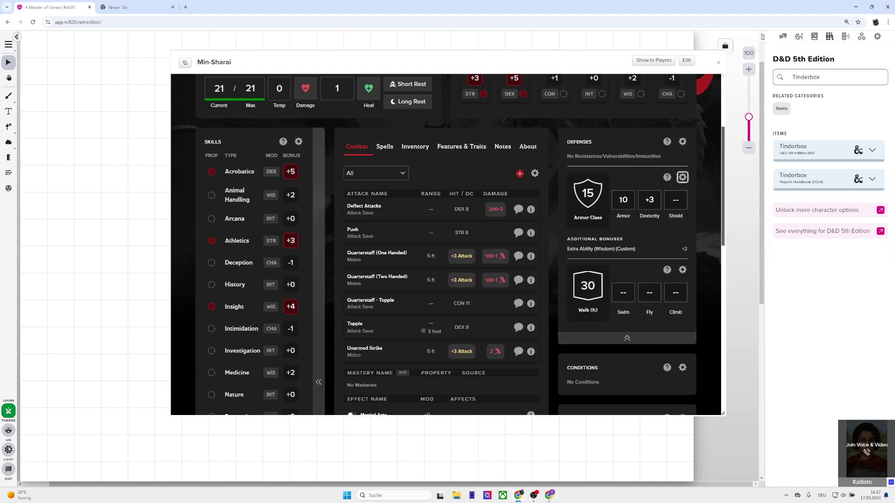
{"action": "scroll", "coordinate": [446, 245], "scroll_direction": "down", "scroll_amount": 1}
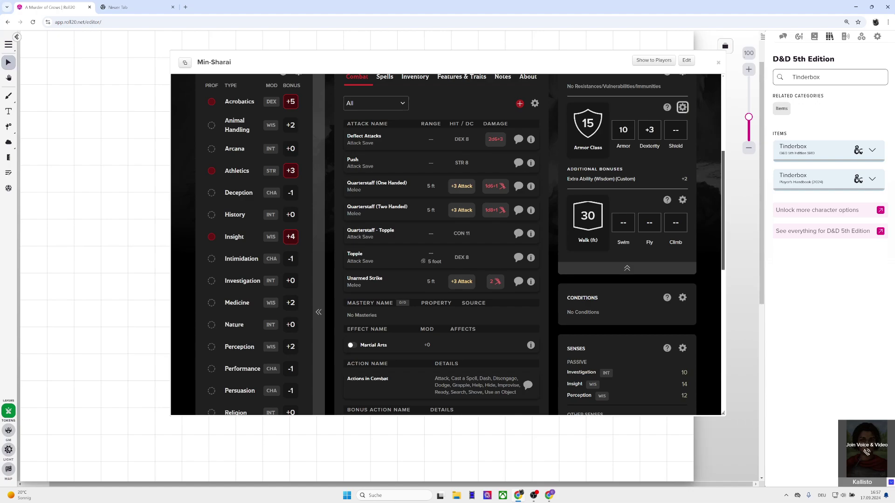
{"action": "scroll", "coordinate": [446, 245], "scroll_direction": "down", "scroll_amount": 5}
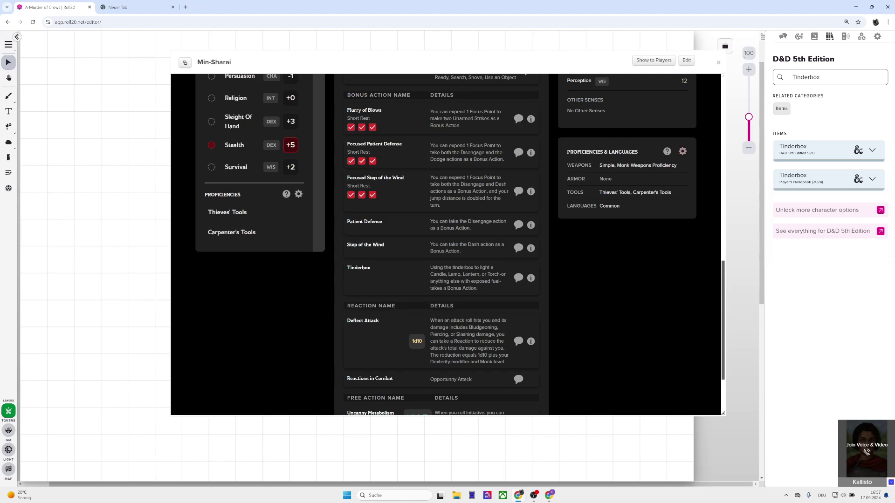
{"action": "left_click", "coordinate": [682, 151]}
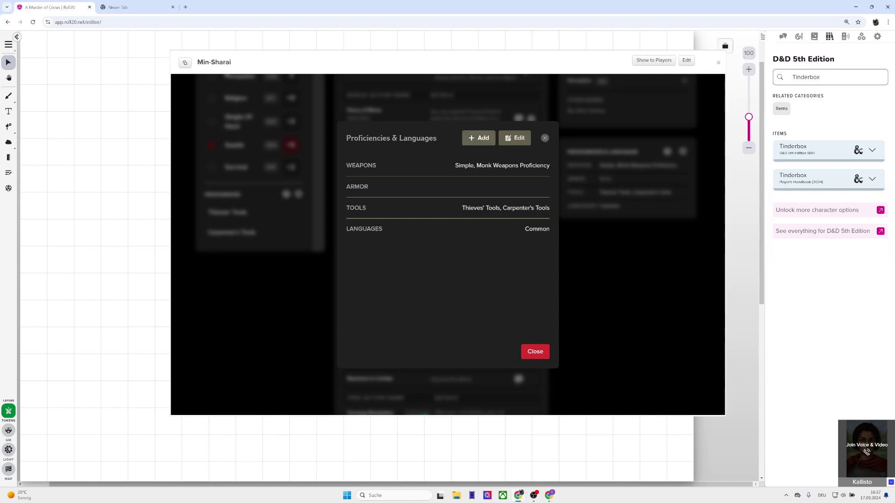
{"action": "left_click", "coordinate": [479, 138]}
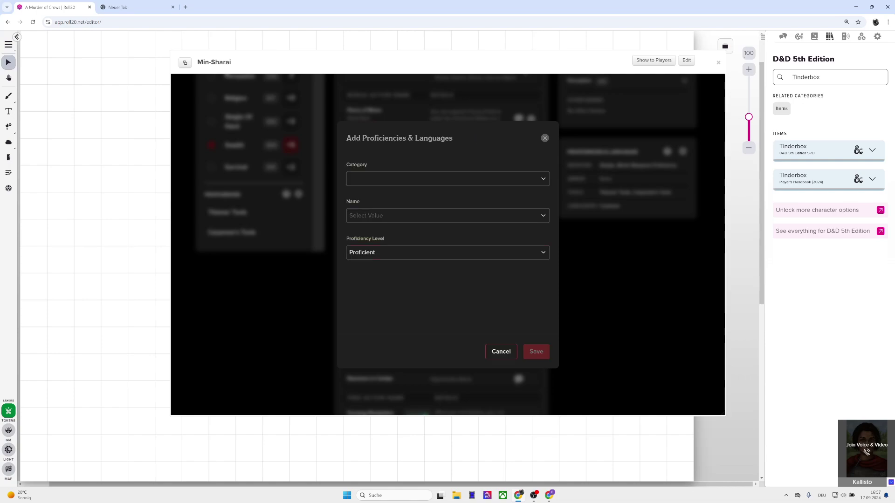
{"action": "left_click", "coordinate": [447, 179]}
{"action": "left_click", "coordinate": [365, 236]}
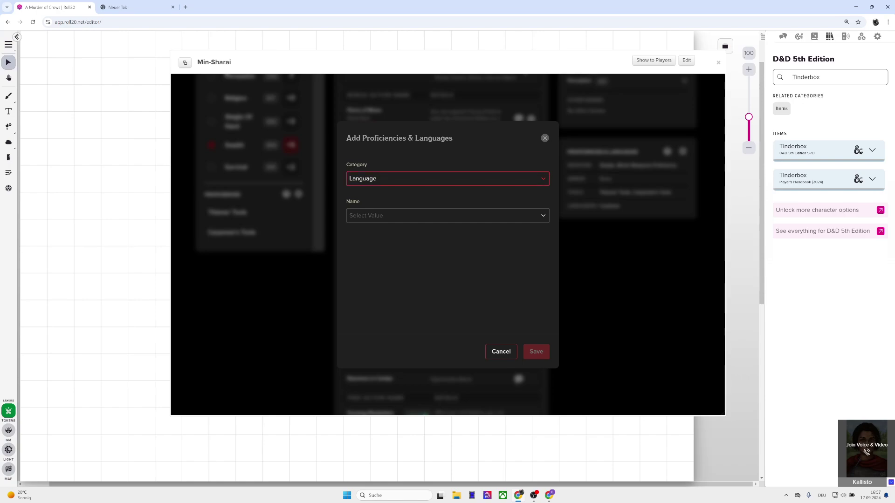
- Choose Halfling as the language's name and save the entry
{"action": "left_click", "coordinate": [447, 215]}
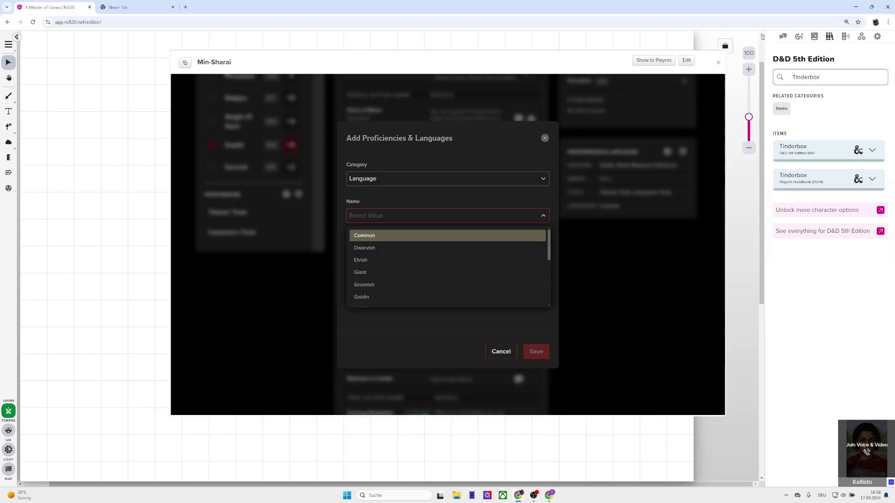
{"action": "scroll", "coordinate": [447, 250], "scroll_direction": "down", "scroll_amount": 2}
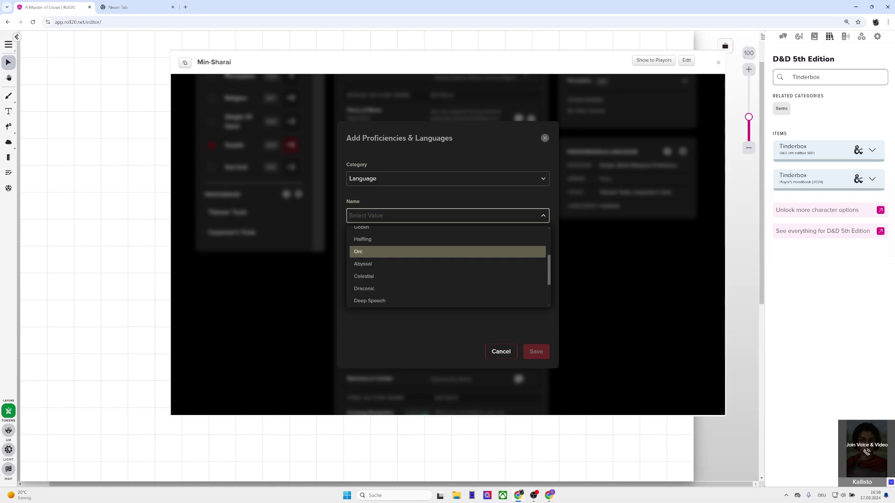
{"action": "key", "text": "Up"}
{"action": "key", "text": "Up"}
{"action": "key", "text": "Up"}
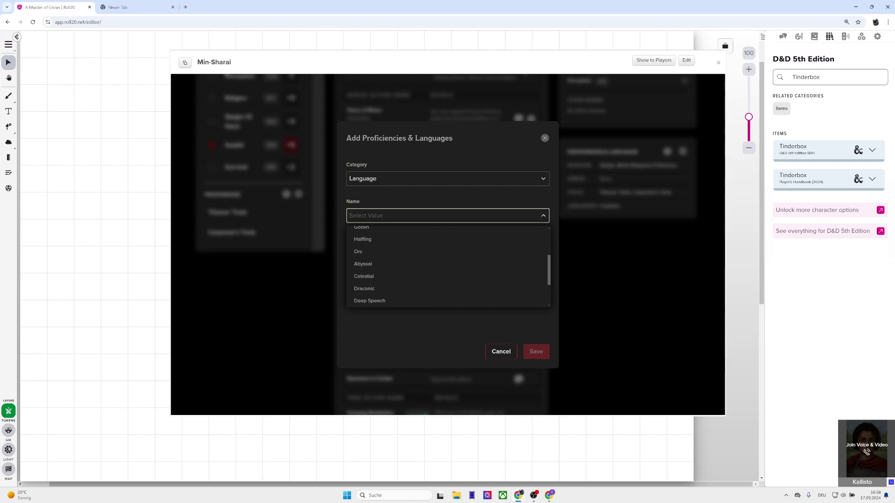
{"action": "scroll", "coordinate": [448, 263], "scroll_direction": "down", "scroll_amount": 3}
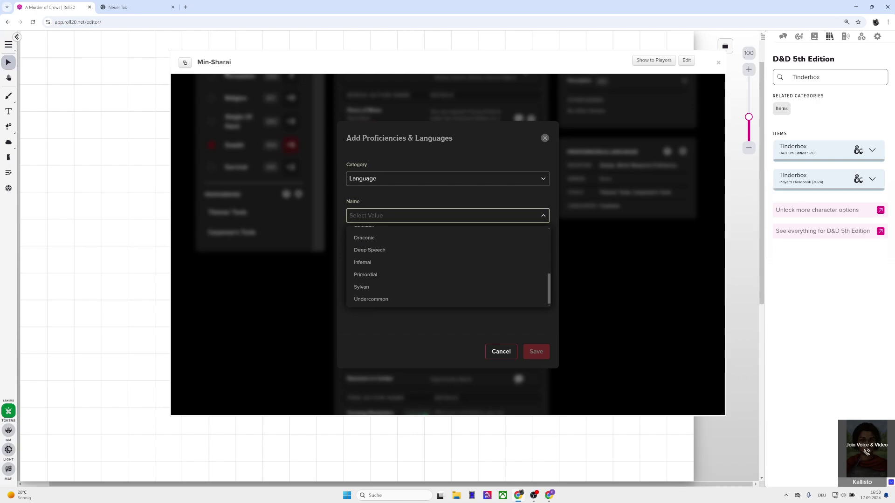
{"action": "key", "text": "Up"}
{"action": "key", "text": "Up"}
{"action": "key", "text": "Up"}
{"action": "key", "text": "Up"}
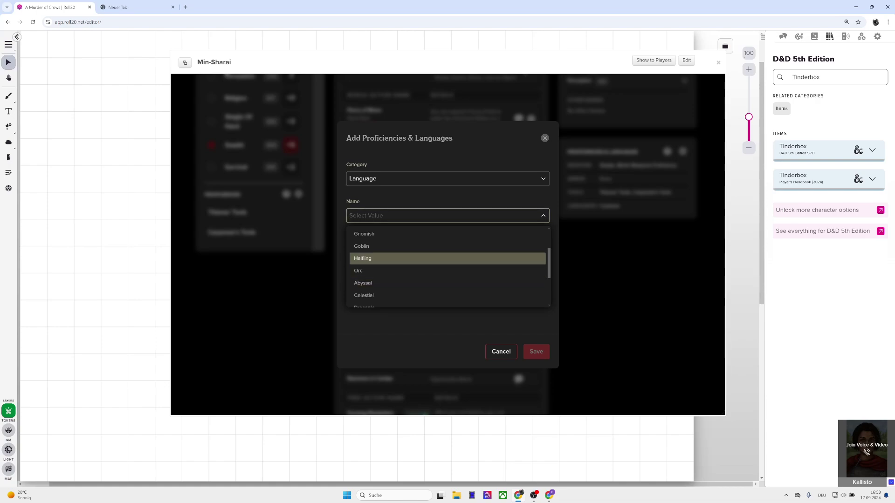
{"action": "key", "text": "Return"}
{"action": "key", "text": "Return"}
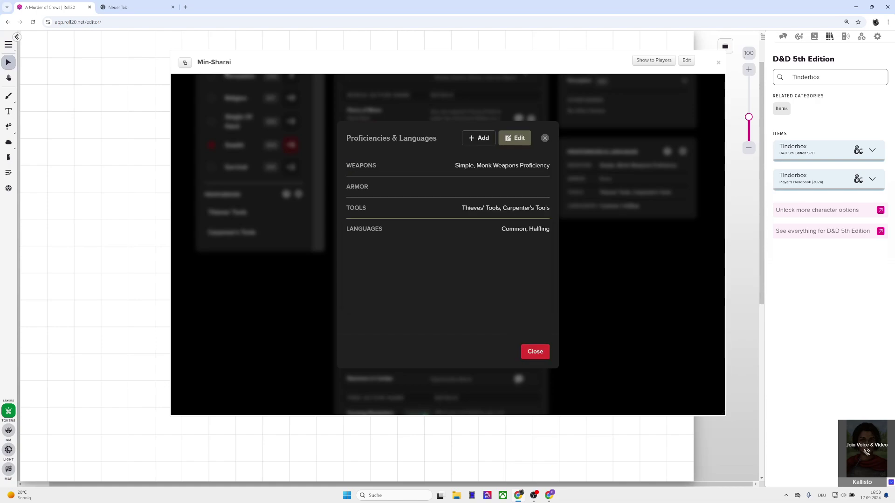
{"action": "key", "text": "shift+Tab"}
{"action": "key", "text": "Tab"}
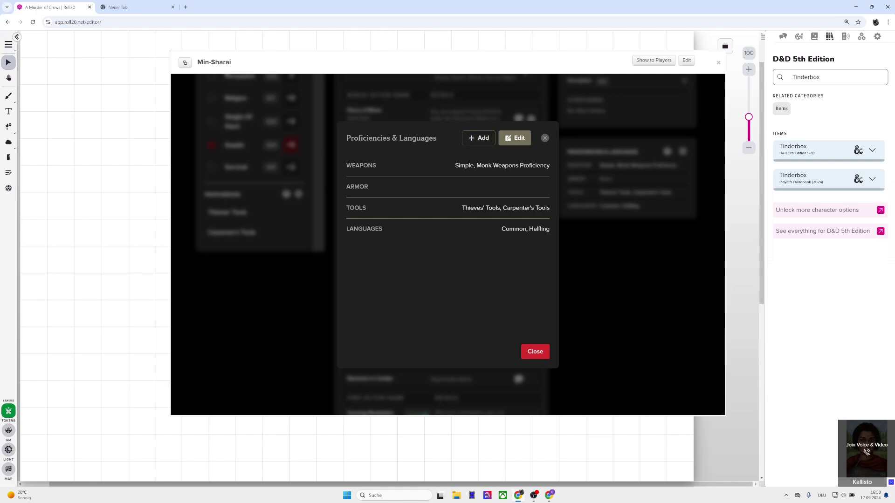
{"action": "key", "text": "shift+Tab"}
{"action": "key", "text": "Return"}
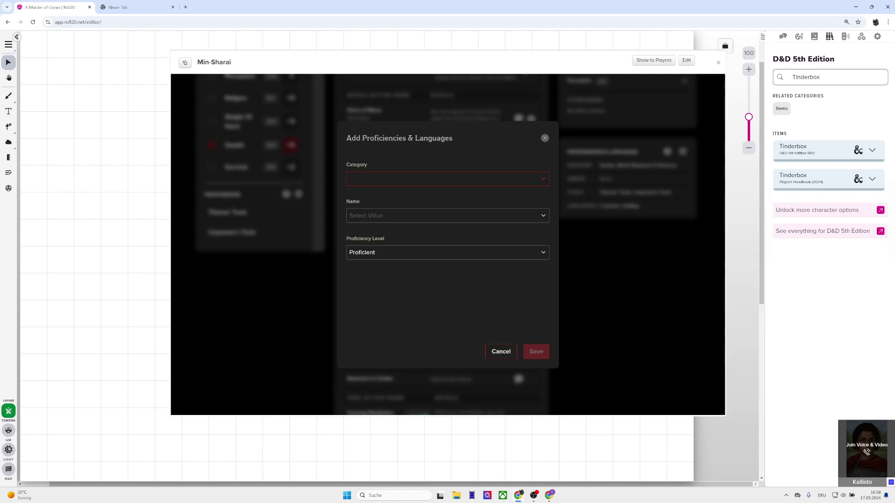
{"action": "key", "text": "space"}
{"action": "key", "text": "Down"}
{"action": "key", "text": "Down"}
{"action": "key", "text": "Down"}
{"action": "key", "text": "Return"}
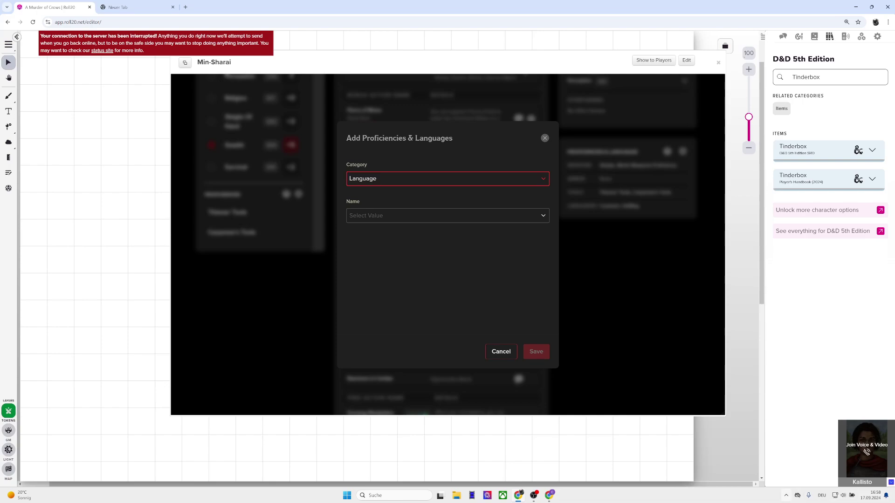
{"action": "left_click", "coordinate": [440, 283]}
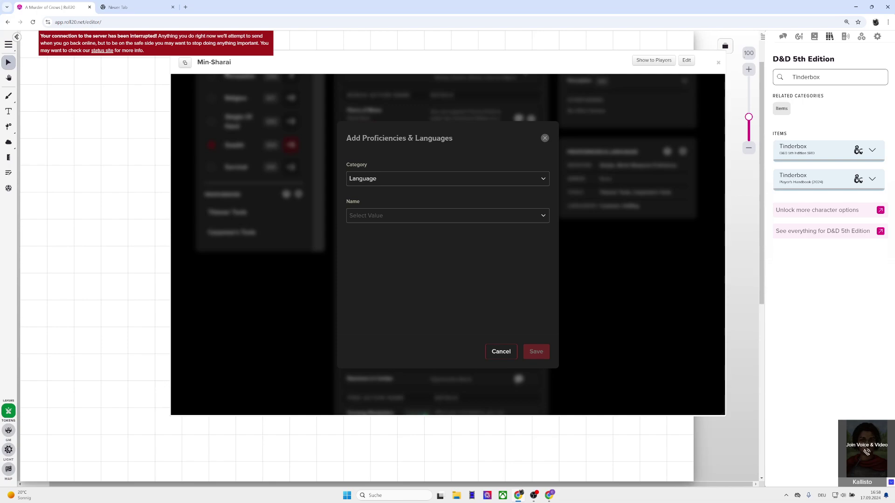
{"action": "key", "text": "Escape"}
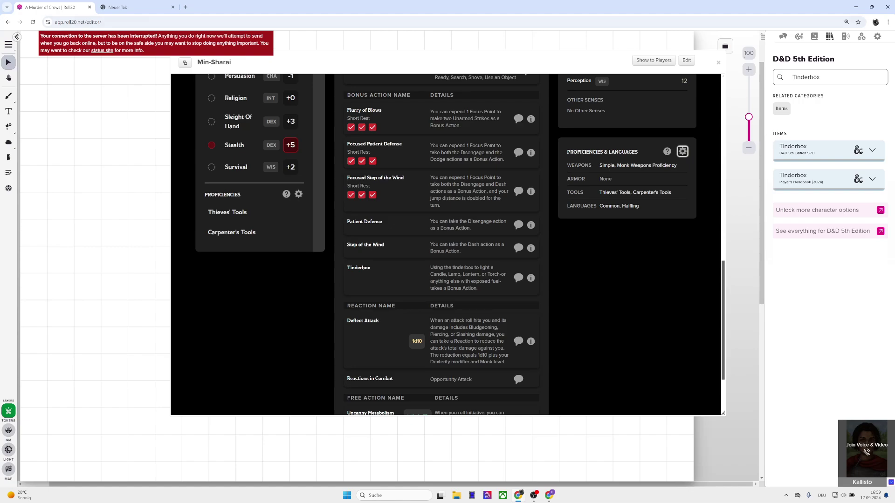
- Check the network connection, open the Roll20 status site to examine the services, and return to the game editor
{"action": "scroll", "coordinate": [446, 242], "scroll_direction": "up", "scroll_amount": 4}
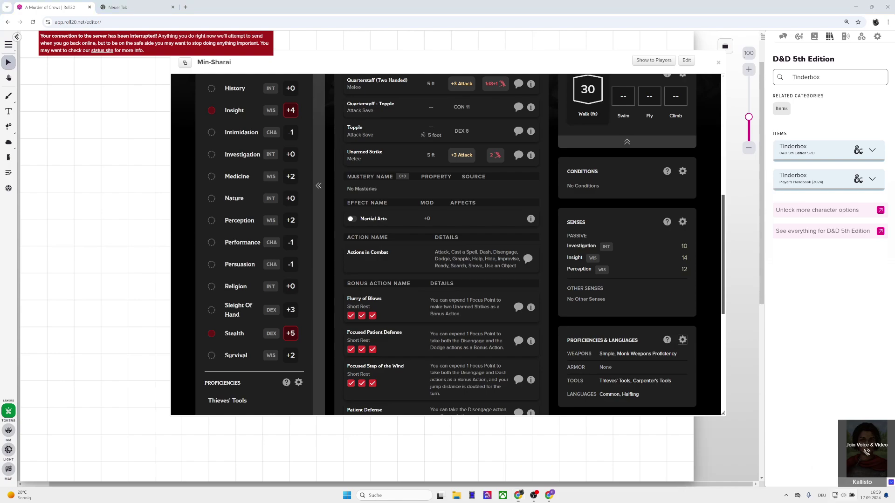
{"action": "left_click", "coordinate": [835, 496]}
{"action": "key", "text": "Escape"}
{"action": "left_click", "coordinate": [102, 50]}
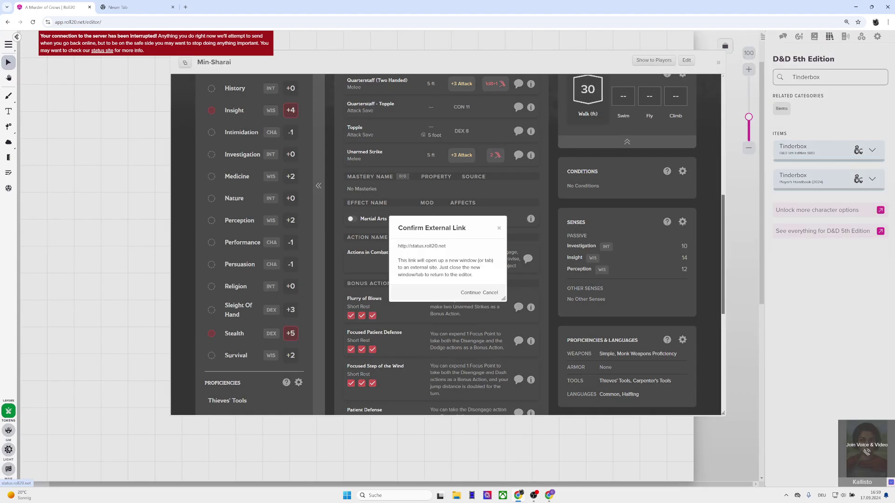
{"action": "left_click", "coordinate": [471, 293]}
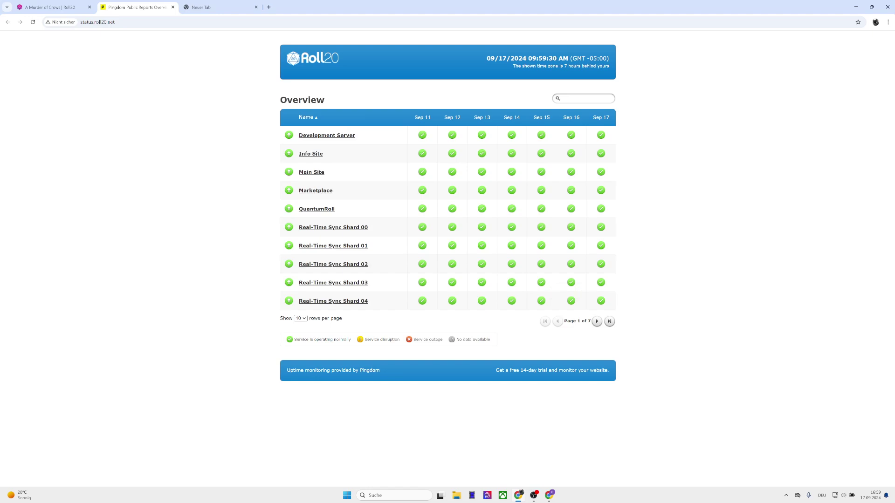
{"action": "left_click", "coordinate": [51, 7]}
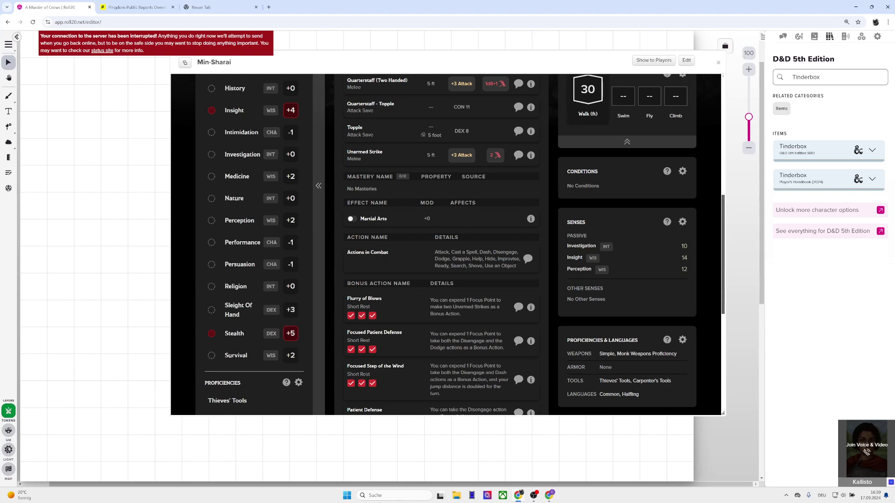
- Reload the game editor and reopen Min-Sharai's character sheet
{"action": "key", "text": "ctrl+l"}
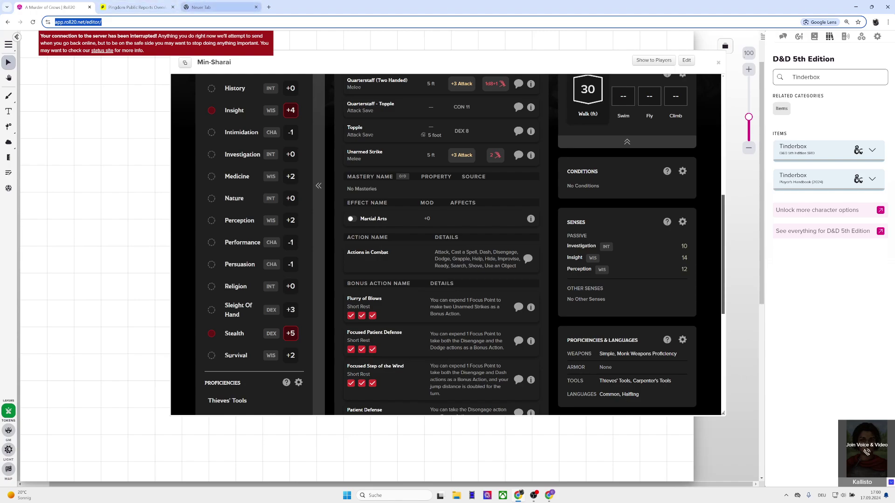
{"action": "scroll", "coordinate": [448, 245], "scroll_direction": "down", "scroll_amount": 2}
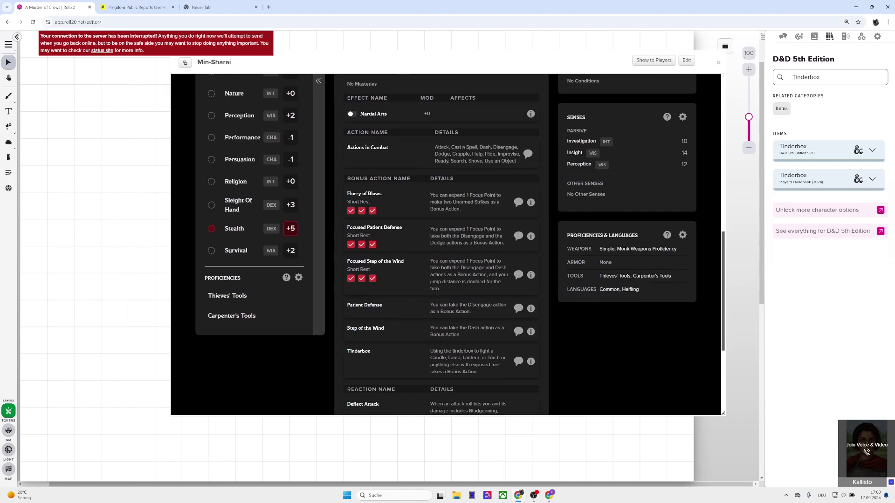
{"action": "scroll", "coordinate": [448, 245], "scroll_direction": "up", "scroll_amount": 5}
{"action": "scroll", "coordinate": [447, 245], "scroll_direction": "up", "scroll_amount": 4}
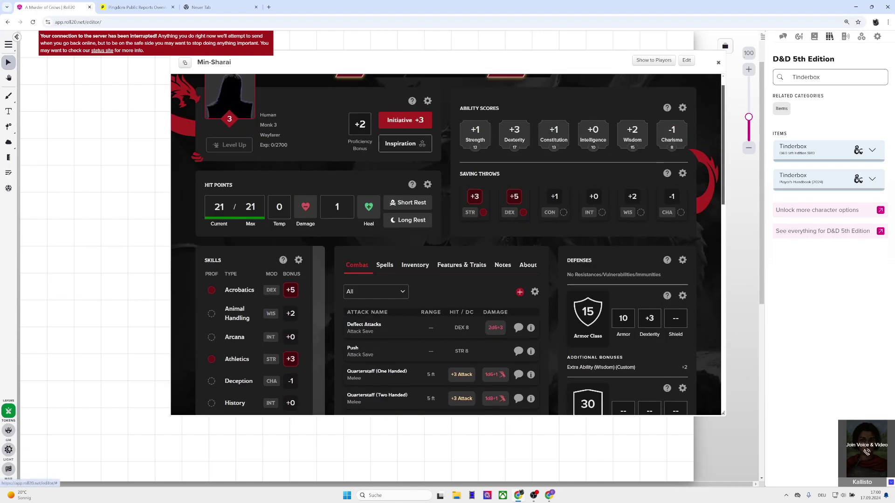
{"action": "scroll", "coordinate": [448, 245], "scroll_direction": "up", "scroll_amount": 1}
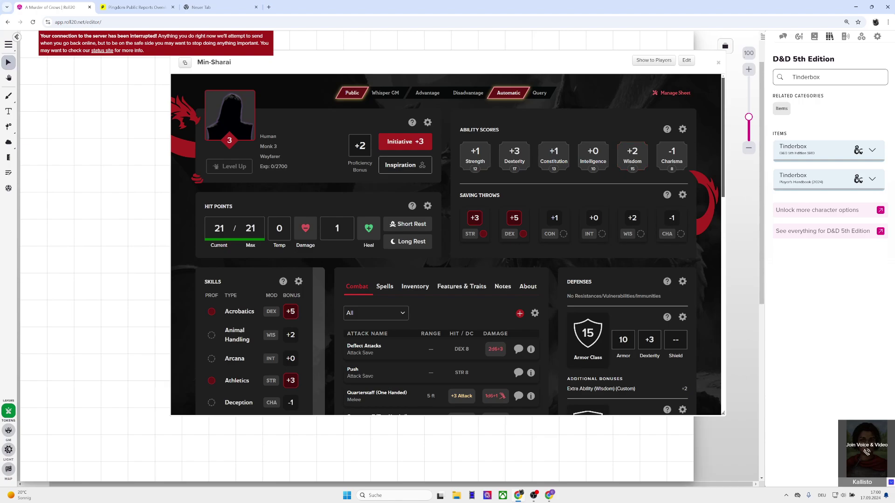
{"action": "key", "text": "Escape"}
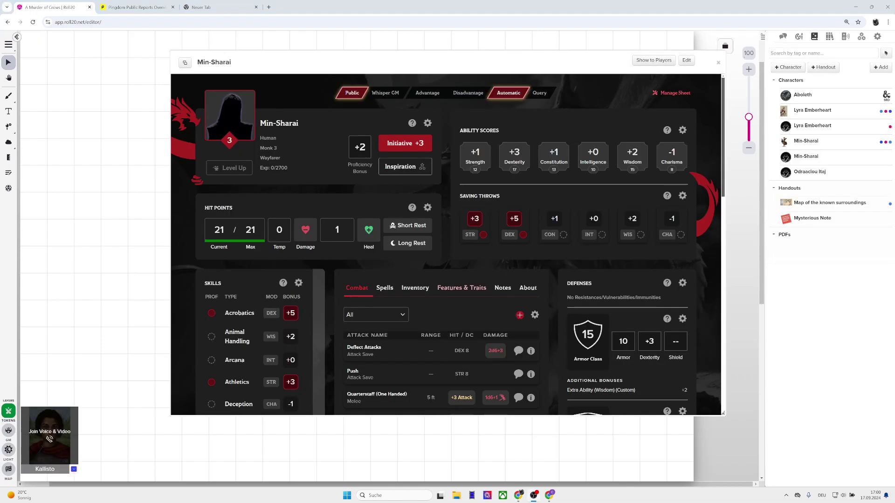
- Add a new entry in Proficiencies & Languages with the category Language and the name Halfling, and save it
{"action": "scroll", "coordinate": [447, 245], "scroll_direction": "down", "scroll_amount": 5}
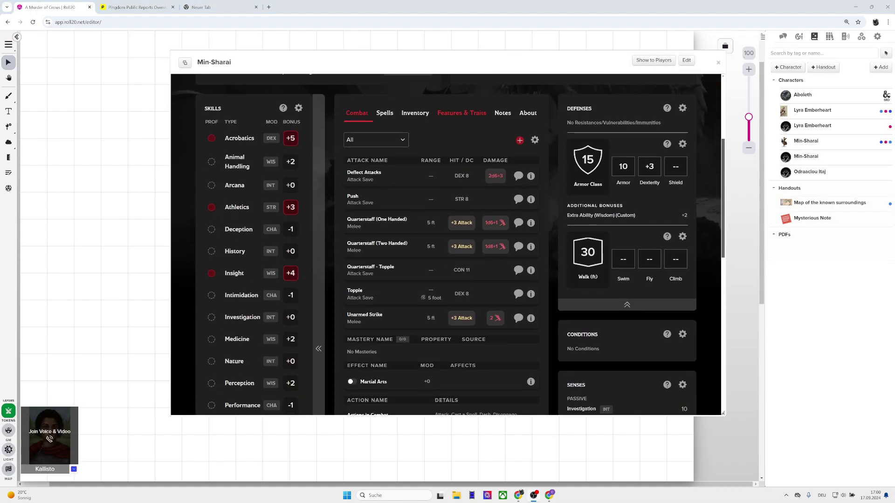
{"action": "scroll", "coordinate": [448, 245], "scroll_direction": "down", "scroll_amount": 6}
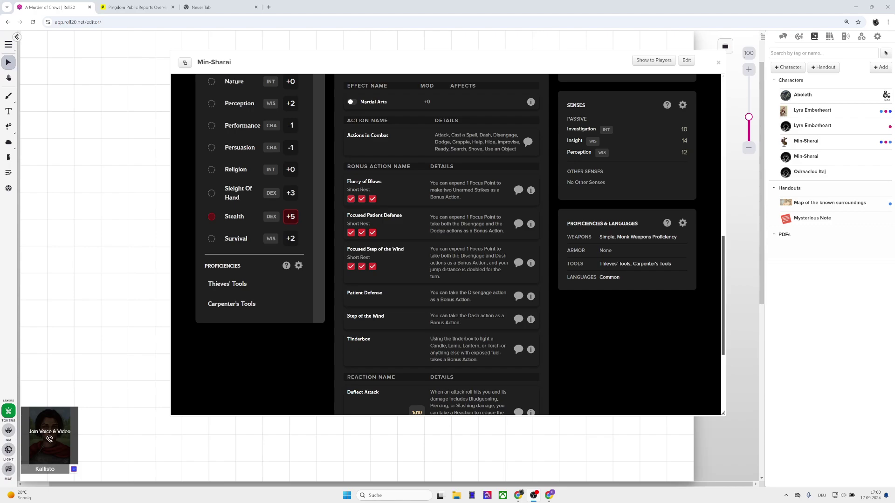
{"action": "left_click", "coordinate": [682, 223]}
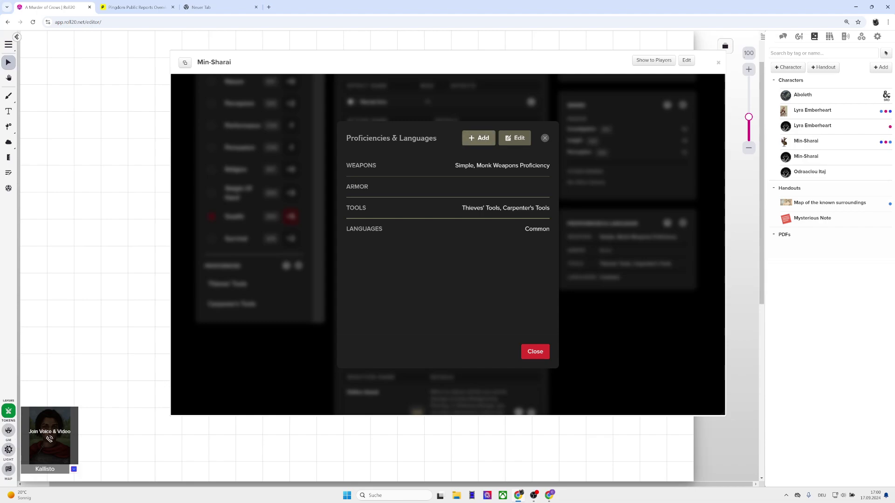
{"action": "left_click", "coordinate": [479, 138]}
{"action": "left_click", "coordinate": [448, 178]}
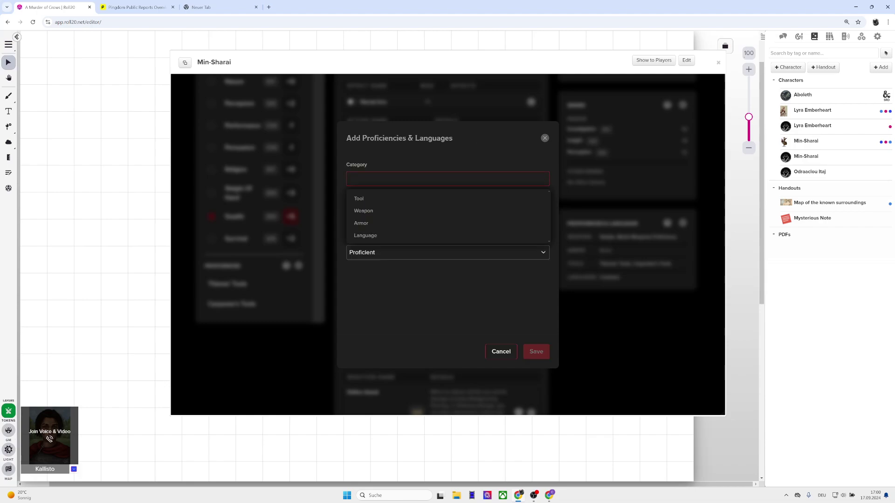
{"action": "key", "text": "Down"}
{"action": "key", "text": "Return"}
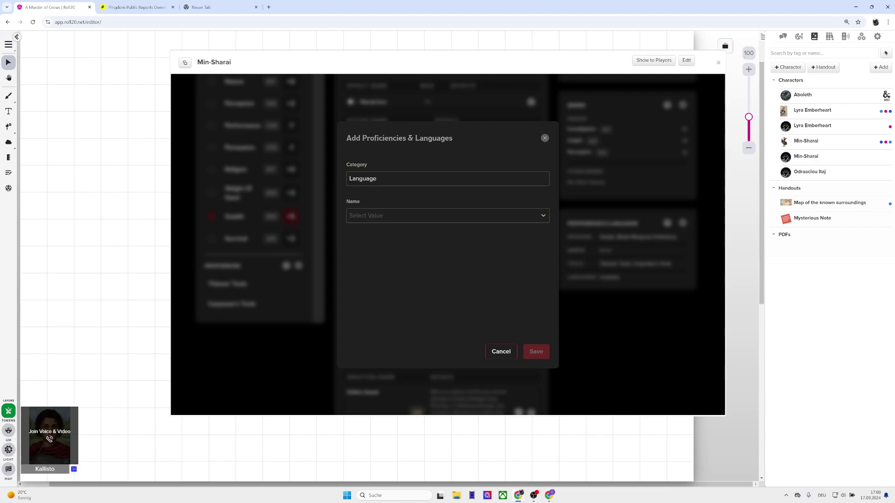
{"action": "left_click", "coordinate": [448, 215]}
{"action": "scroll", "coordinate": [447, 266], "scroll_direction": "down", "scroll_amount": 3}
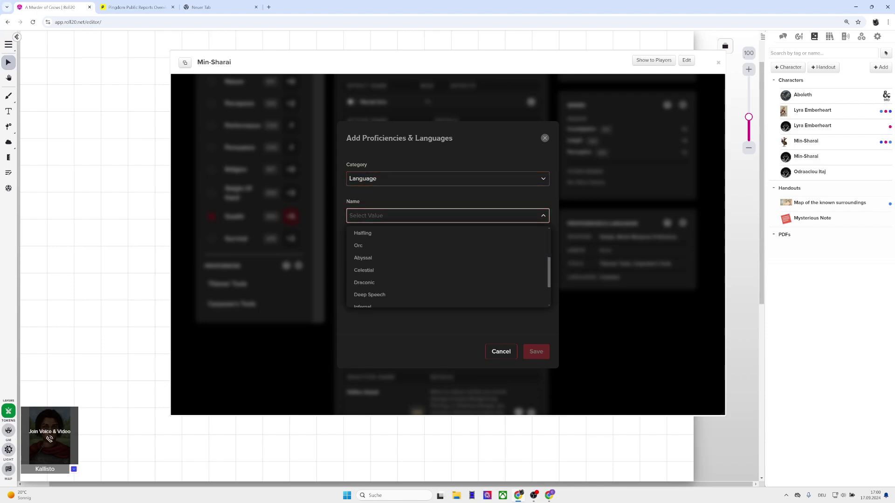
{"action": "scroll", "coordinate": [447, 266], "scroll_direction": "up", "scroll_amount": 2}
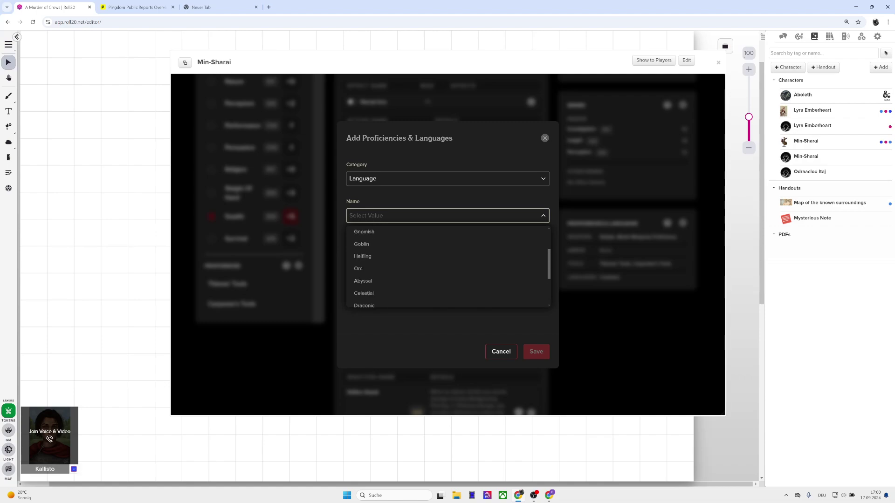
{"action": "key", "text": "Return"}
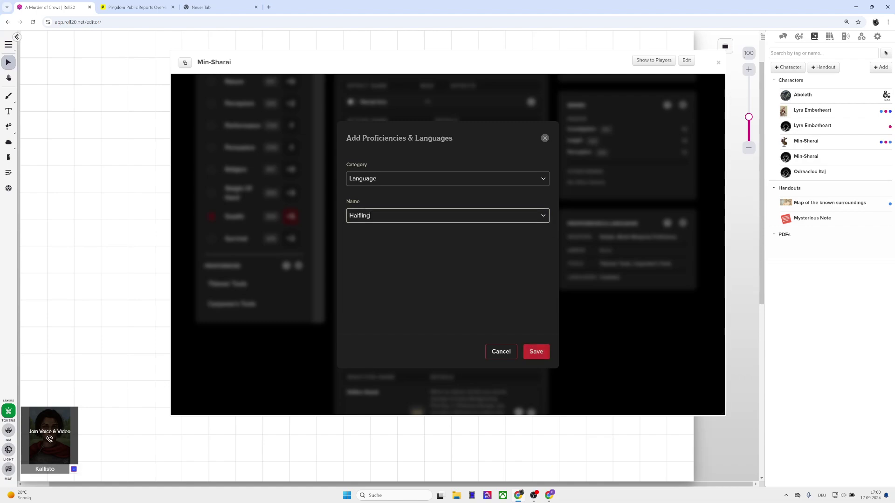
{"action": "left_click", "coordinate": [536, 352]}
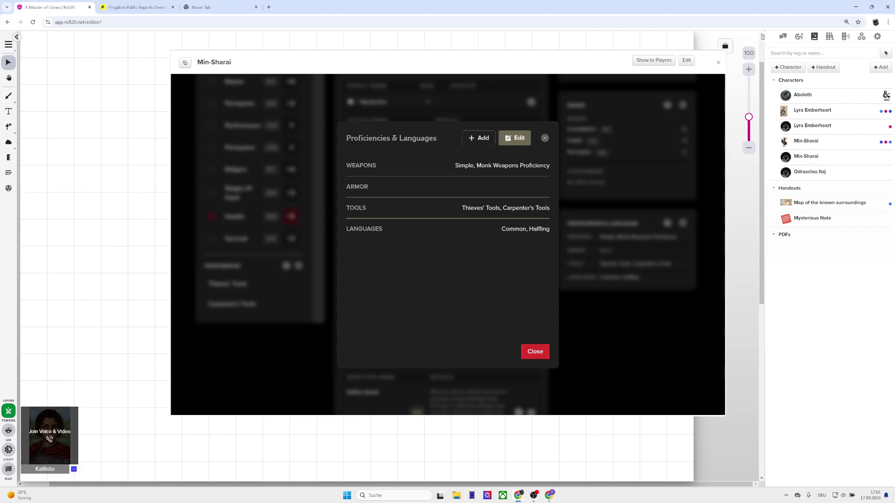
- Save a second entry with the category Language and the name Halfling
{"action": "left_click", "coordinate": [479, 138]}
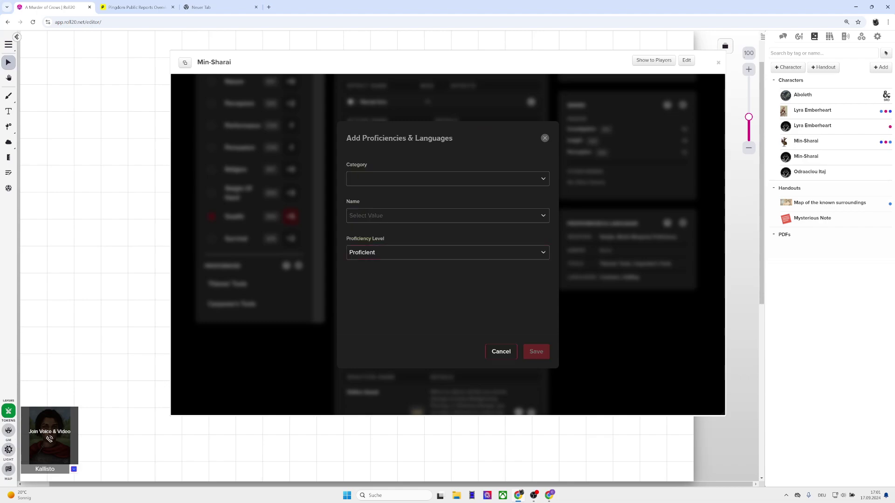
{"action": "left_click", "coordinate": [448, 178]}
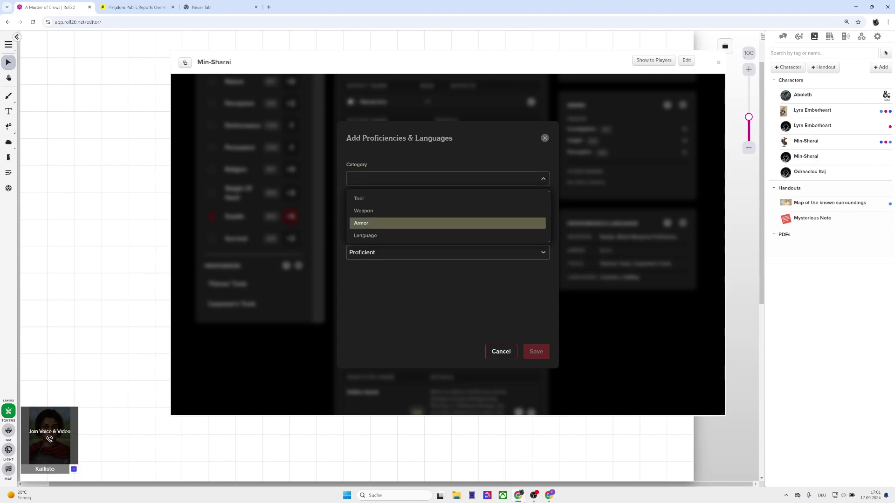
{"action": "left_click", "coordinate": [365, 235]}
{"action": "left_click", "coordinate": [442, 215]}
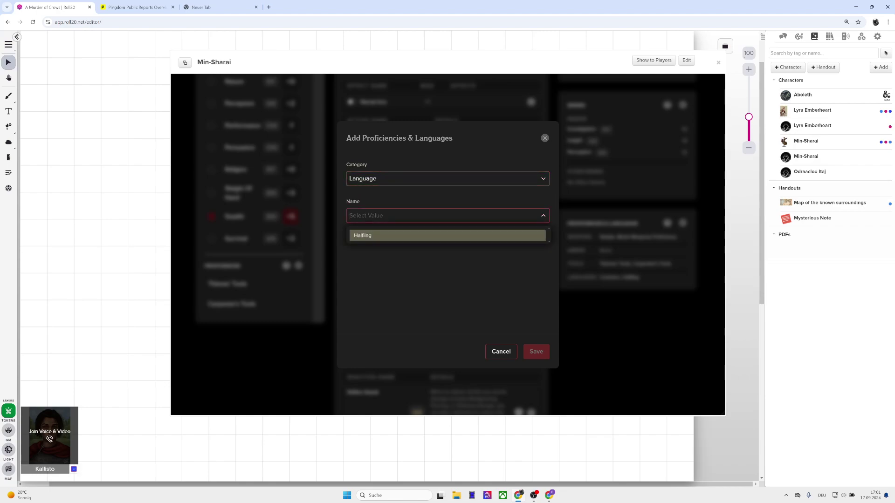
{"action": "key", "text": "Return"}
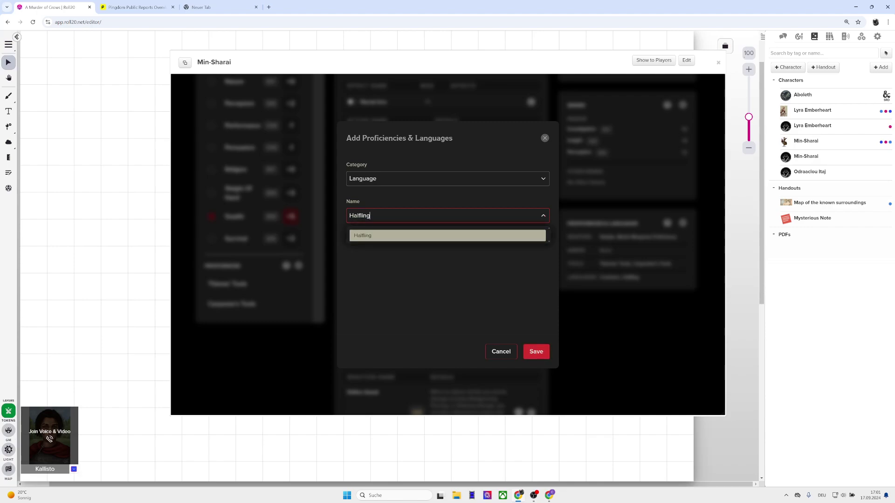
{"action": "left_click", "coordinate": [536, 352]}
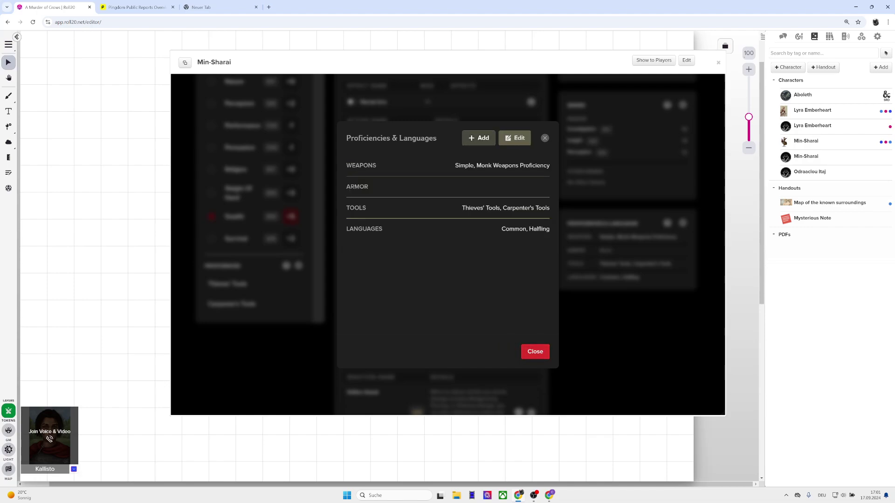
- Add another proficiency entry with the category Tool and the name Halfling, and save it
{"action": "left_click", "coordinate": [478, 138]}
{"action": "left_click", "coordinate": [448, 179]}
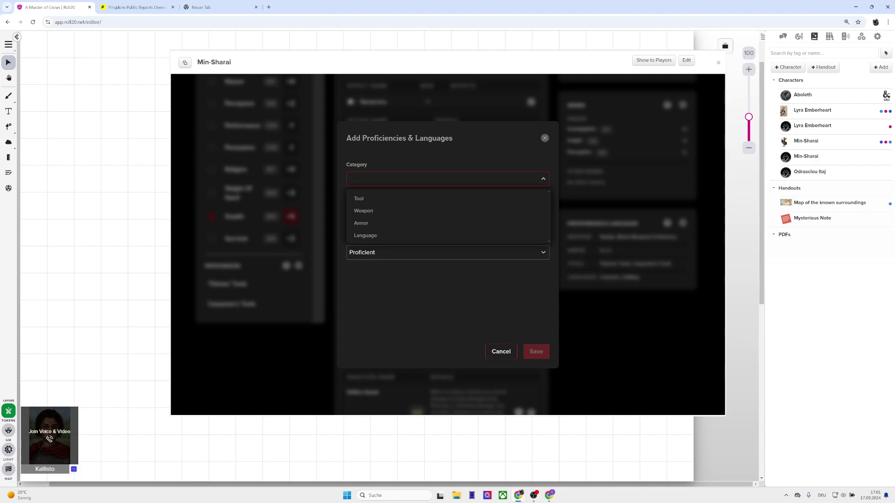
{"action": "left_click", "coordinate": [447, 235]}
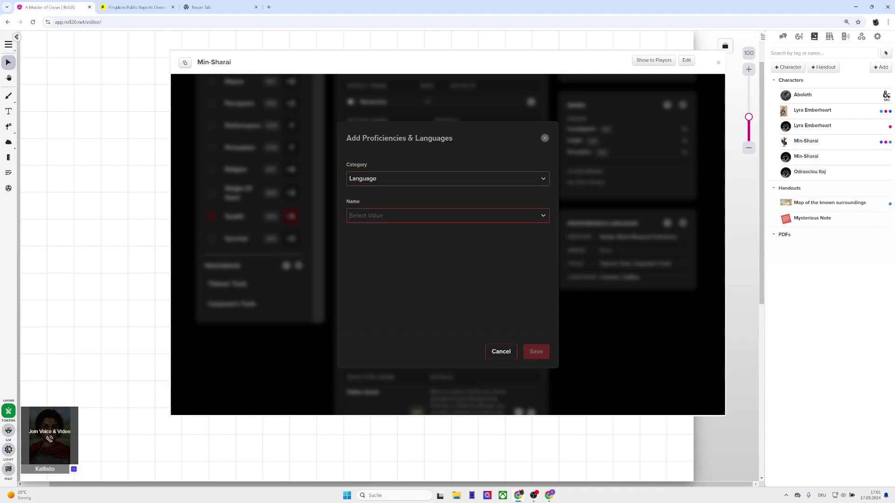
{"action": "left_click", "coordinate": [448, 216]}
{"action": "left_click", "coordinate": [448, 179]}
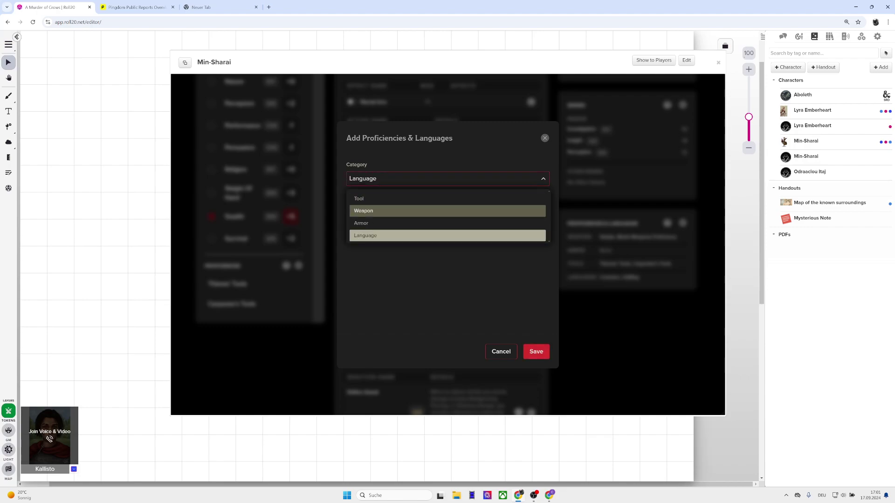
{"action": "left_click", "coordinate": [448, 198]}
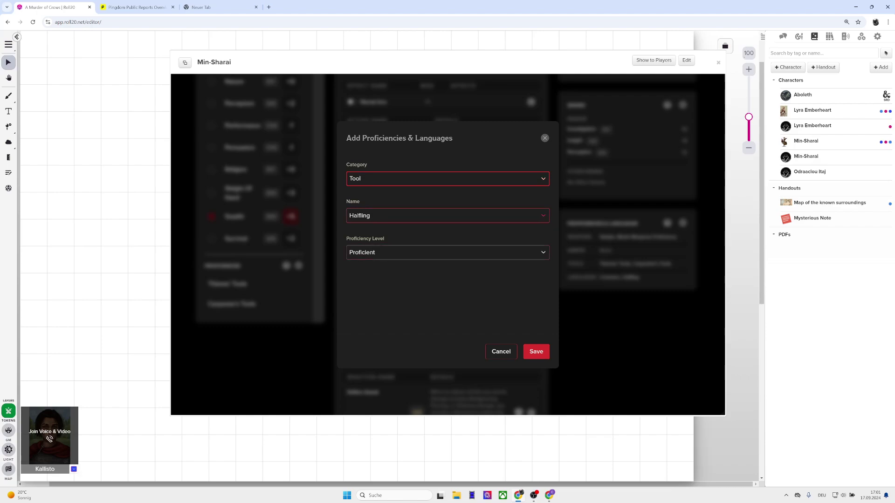
{"action": "left_click", "coordinate": [448, 215]}
{"action": "left_click", "coordinate": [447, 236]}
{"action": "left_click", "coordinate": [536, 352]}
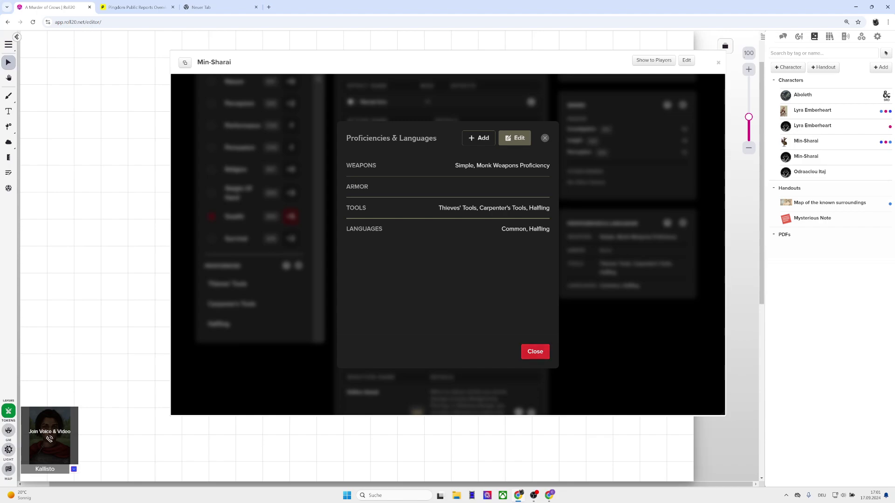
- Edit the languages, rename the duplicate Halfling entry as Quori and save the change
{"action": "left_click", "coordinate": [515, 138]}
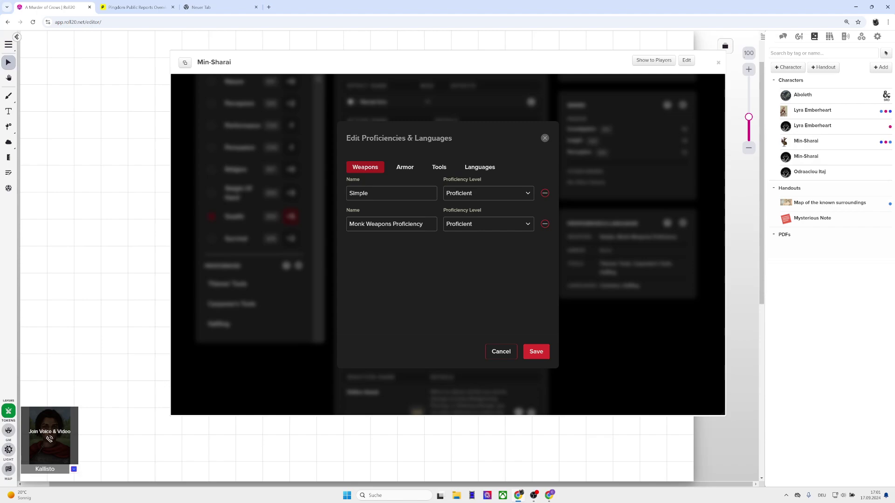
{"action": "left_click", "coordinate": [479, 167]}
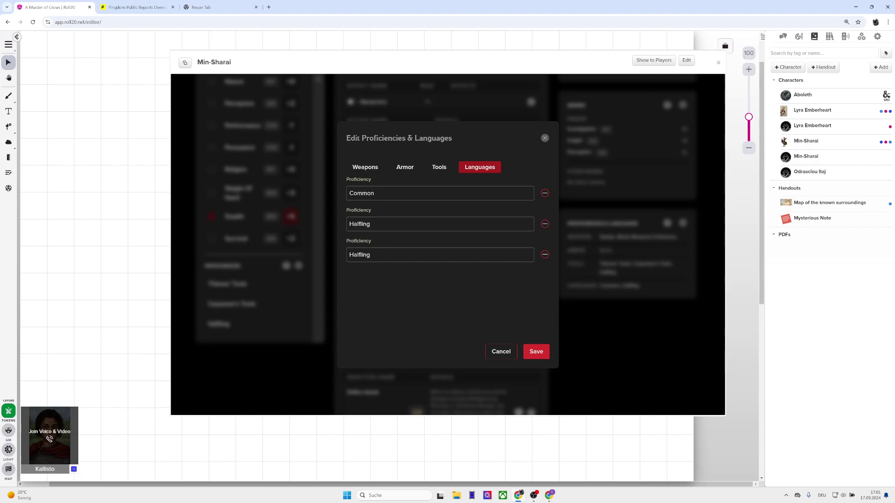
{"action": "double_click", "coordinate": [360, 255]}
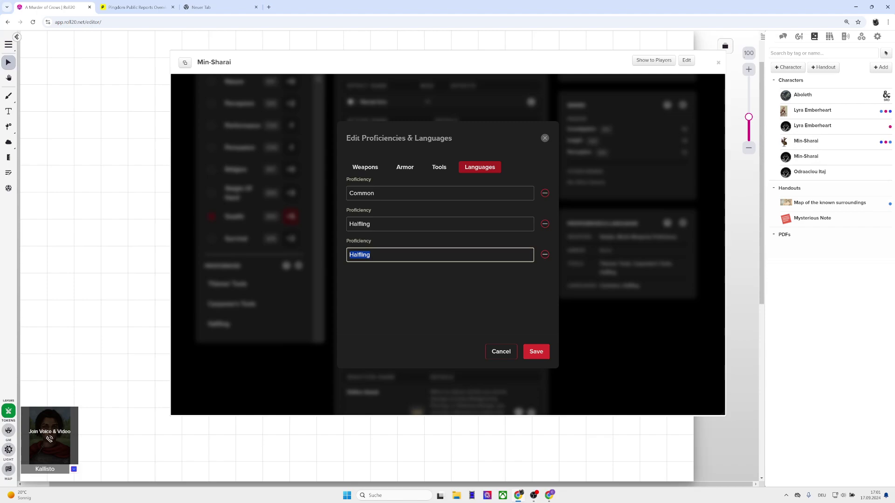
{"action": "type", "text": "Quori"}
{"action": "left_click", "coordinate": [536, 351]}
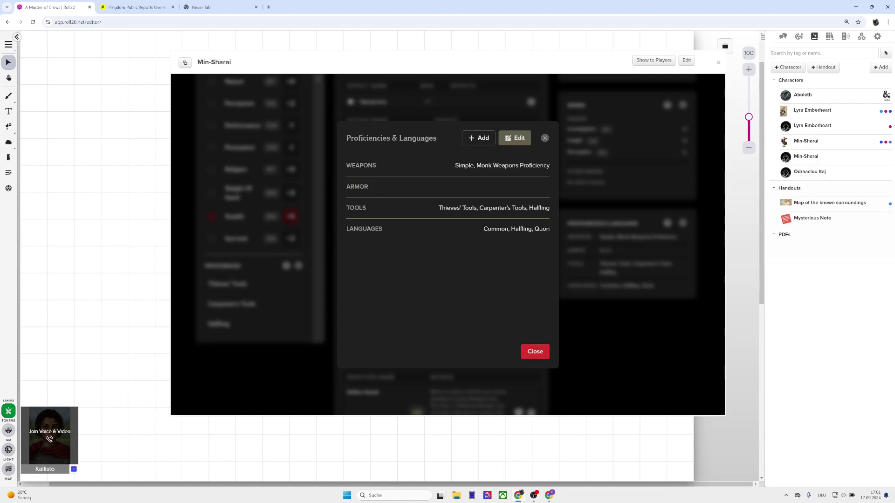
- Remove the mistaken Halfling entry from the tool proficiencies, save, and close Proficiencies & Languages
{"action": "left_click", "coordinate": [514, 138]}
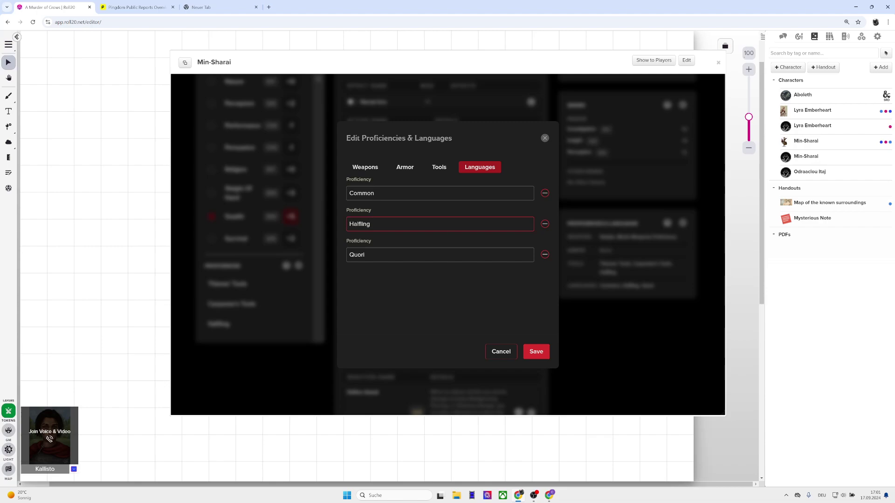
{"action": "double_click", "coordinate": [357, 255]}
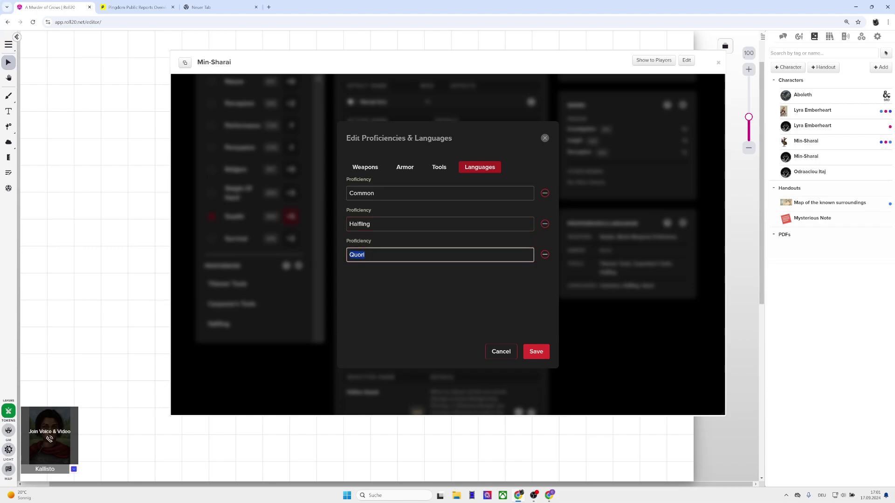
{"action": "left_click", "coordinate": [439, 167]}
{"action": "scroll", "coordinate": [446, 242], "scroll_direction": "down", "scroll_amount": 4}
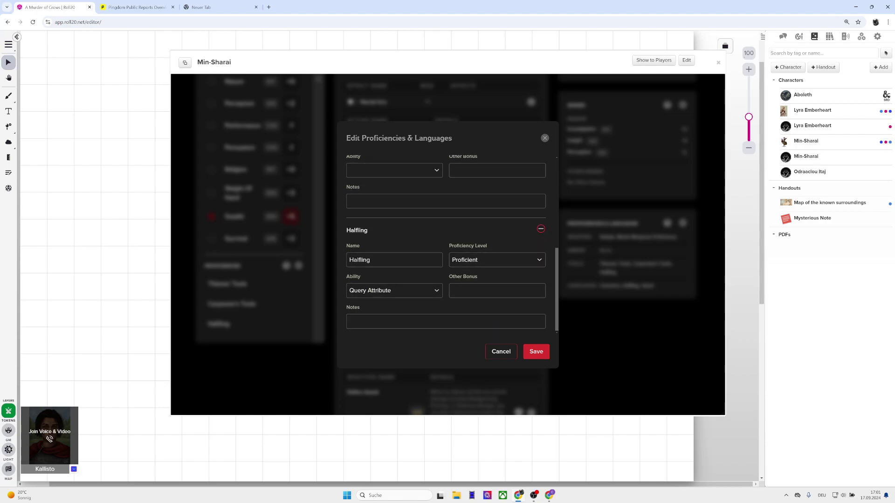
{"action": "scroll", "coordinate": [445, 243], "scroll_direction": "up", "scroll_amount": 1}
{"action": "left_click", "coordinate": [536, 352]}
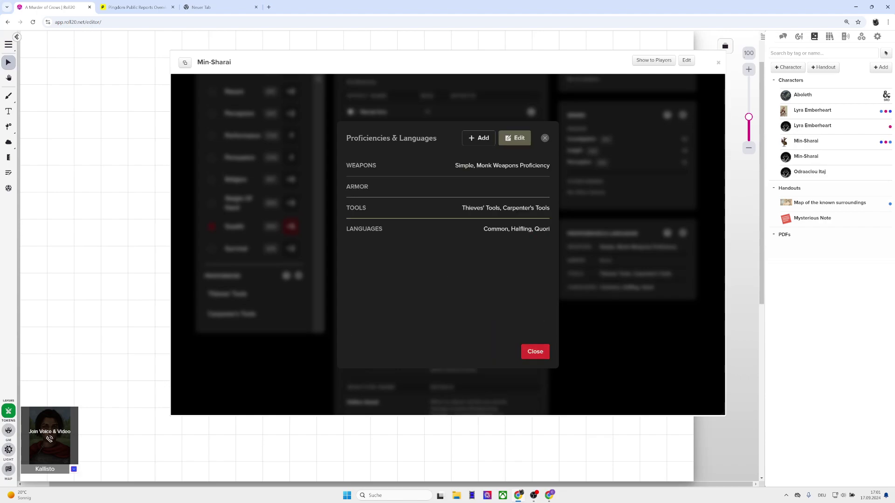
{"action": "left_click", "coordinate": [535, 351]}
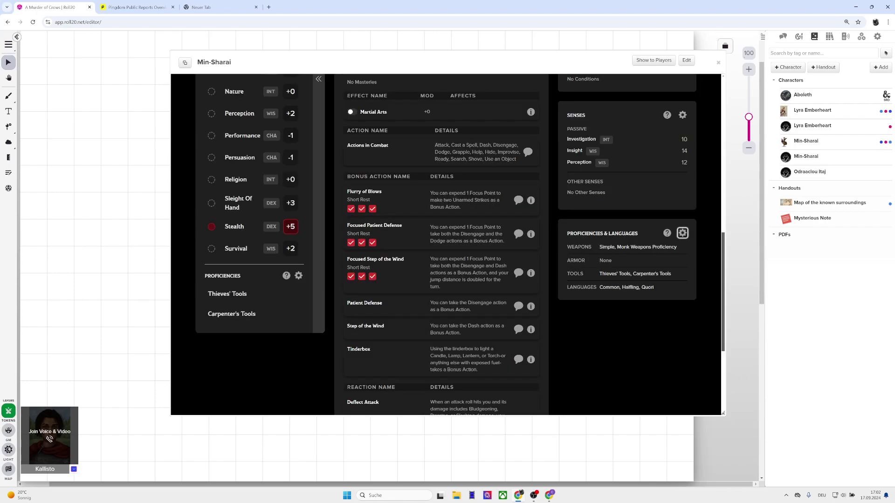
{"action": "scroll", "coordinate": [682, 233], "scroll_direction": "down", "scroll_amount": 4}
{"action": "scroll", "coordinate": [682, 205], "scroll_direction": "up", "scroll_amount": 3}
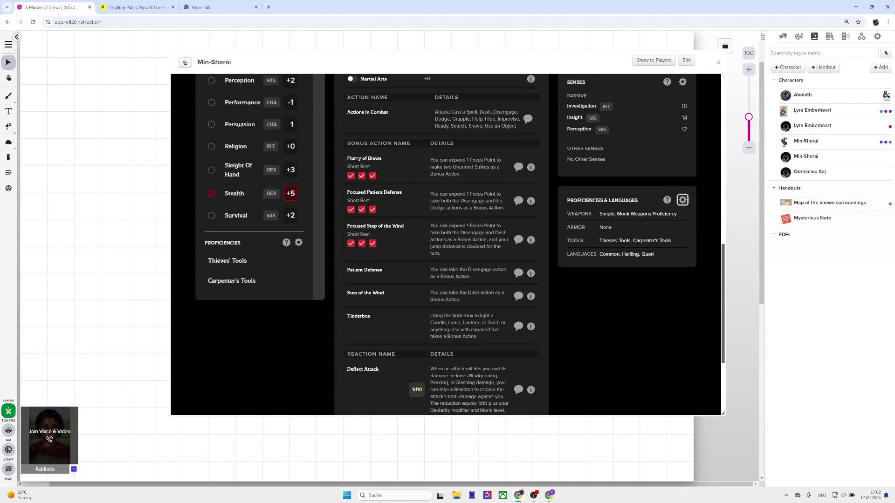
{"action": "scroll", "coordinate": [683, 205], "scroll_direction": "up", "scroll_amount": 4}
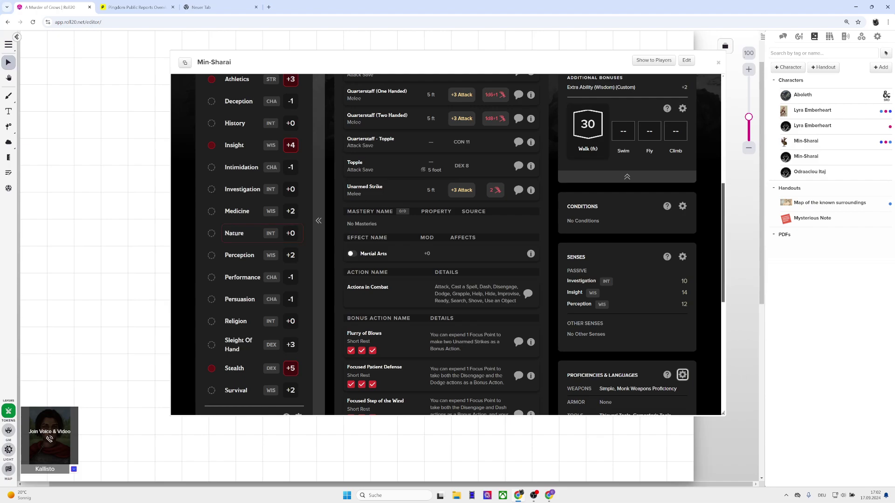
- Roll the attack for Quarterstaff (Two Handed) and show the roll in the chat
{"action": "scroll", "coordinate": [682, 375], "scroll_direction": "up", "scroll_amount": 5}
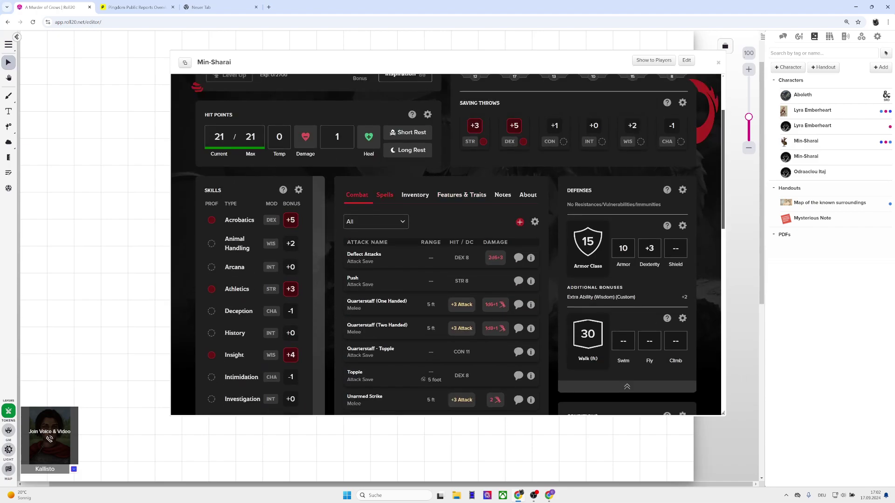
{"action": "scroll", "coordinate": [672, 219], "scroll_direction": "down", "scroll_amount": 3}
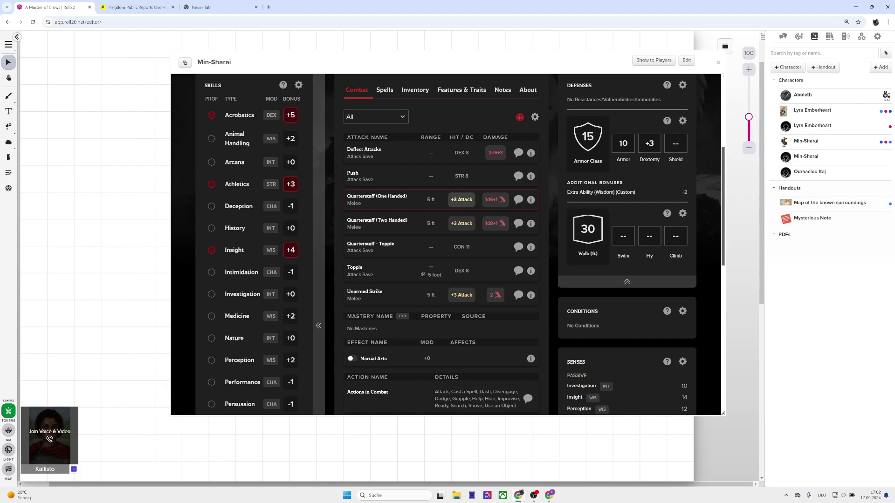
{"action": "left_click", "coordinate": [462, 223]}
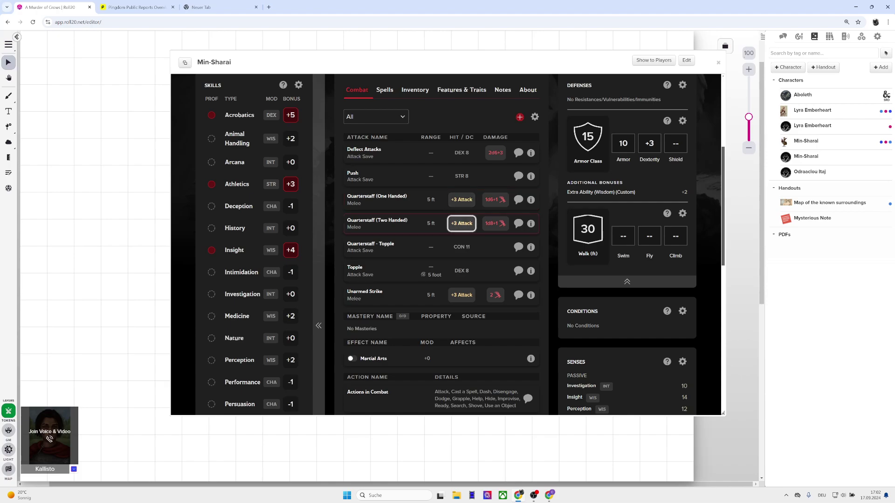
{"action": "left_click", "coordinate": [783, 36]}
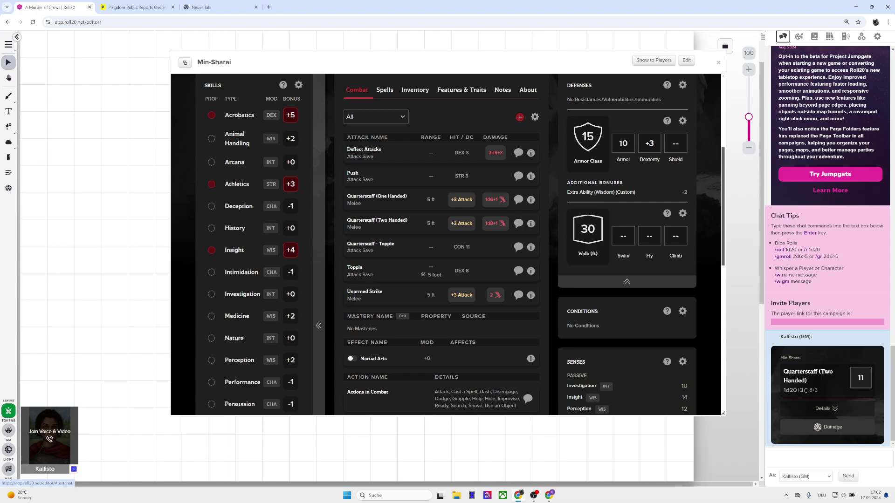
- Review the attacks, bonus actions, reactions and free actions on the combat list, and check the spell list
{"action": "scroll", "coordinate": [448, 245], "scroll_direction": "down", "scroll_amount": 3}
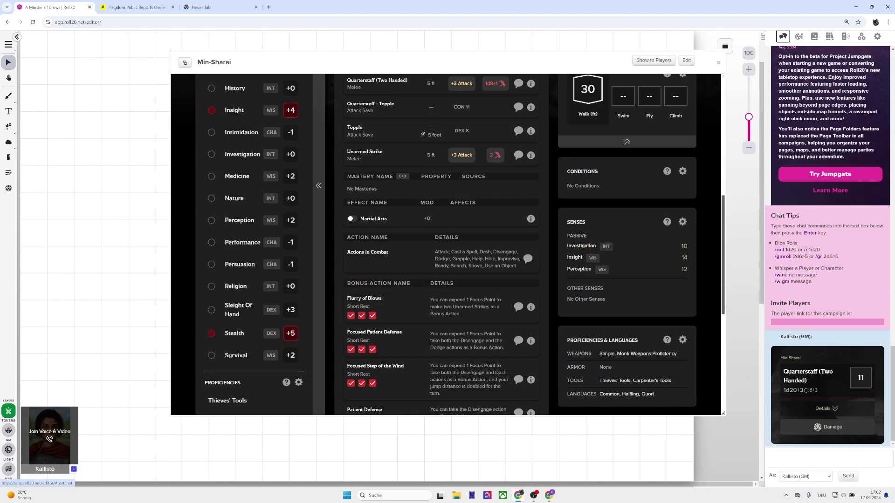
{"action": "scroll", "coordinate": [447, 244], "scroll_direction": "down", "scroll_amount": 2}
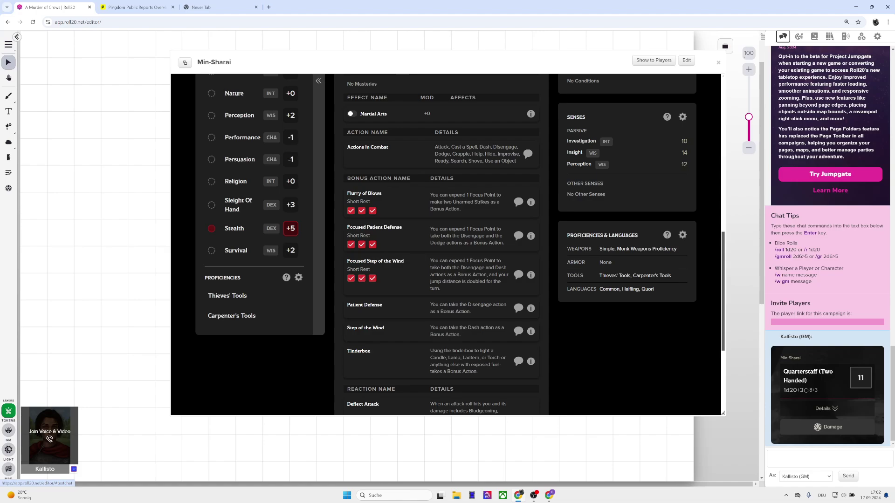
{"action": "scroll", "coordinate": [448, 244], "scroll_direction": "down", "scroll_amount": 2}
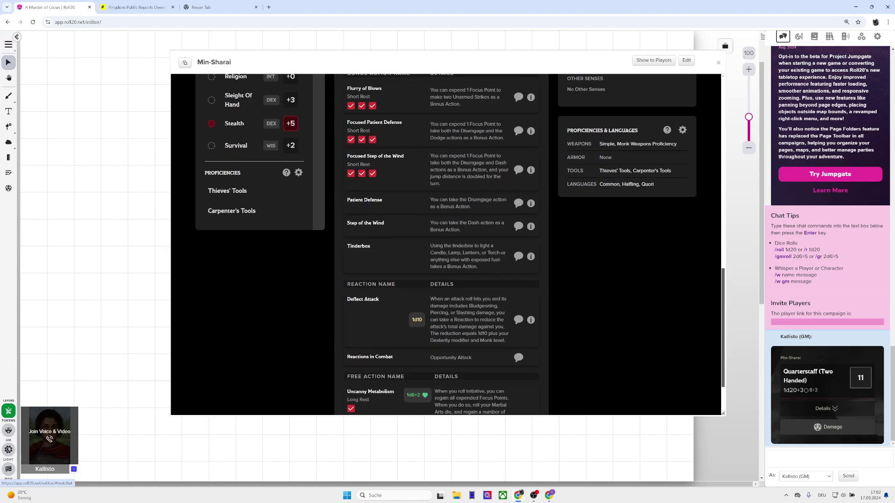
{"action": "scroll", "coordinate": [448, 245], "scroll_direction": "down", "scroll_amount": 2}
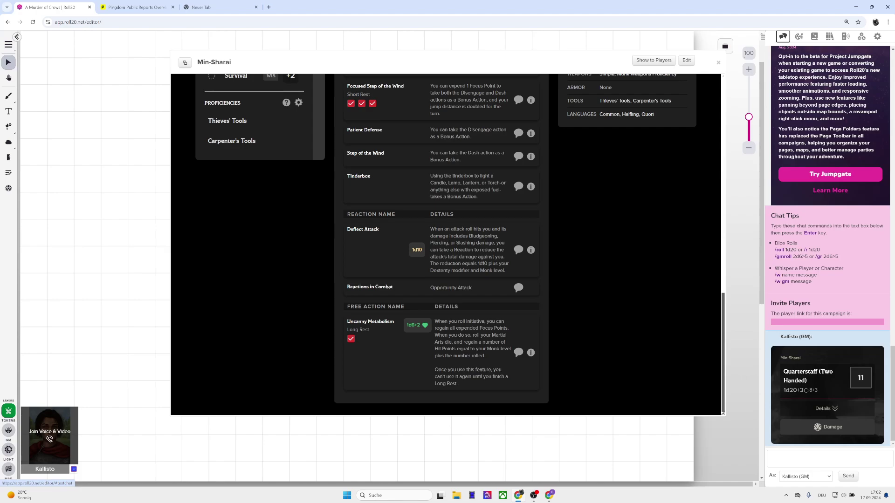
{"action": "scroll", "coordinate": [447, 244], "scroll_direction": "up", "scroll_amount": 15}
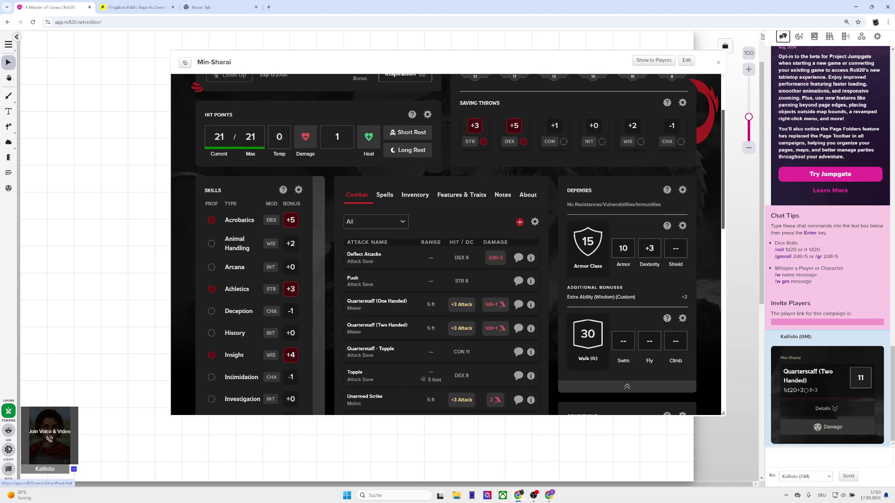
{"action": "scroll", "coordinate": [448, 245], "scroll_direction": "down", "scroll_amount": 3}
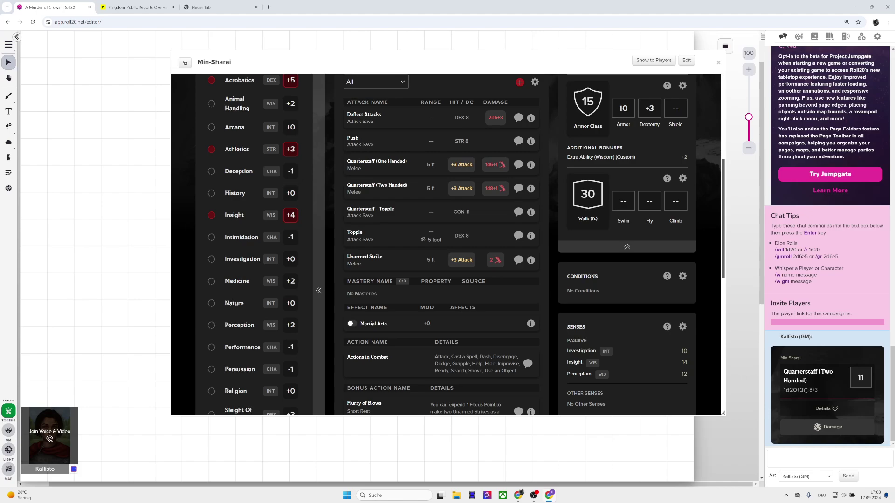
{"action": "scroll", "coordinate": [419, 157], "scroll_direction": "down", "scroll_amount": 2}
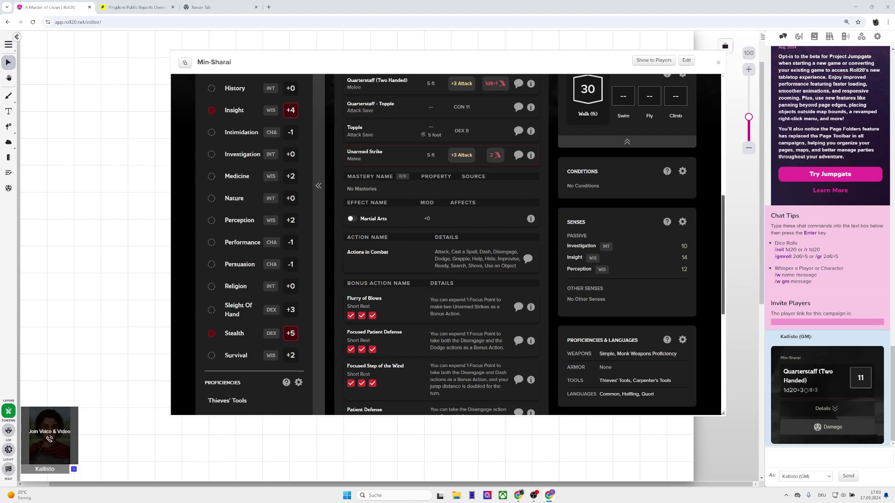
{"action": "scroll", "coordinate": [433, 245], "scroll_direction": "down", "scroll_amount": 1}
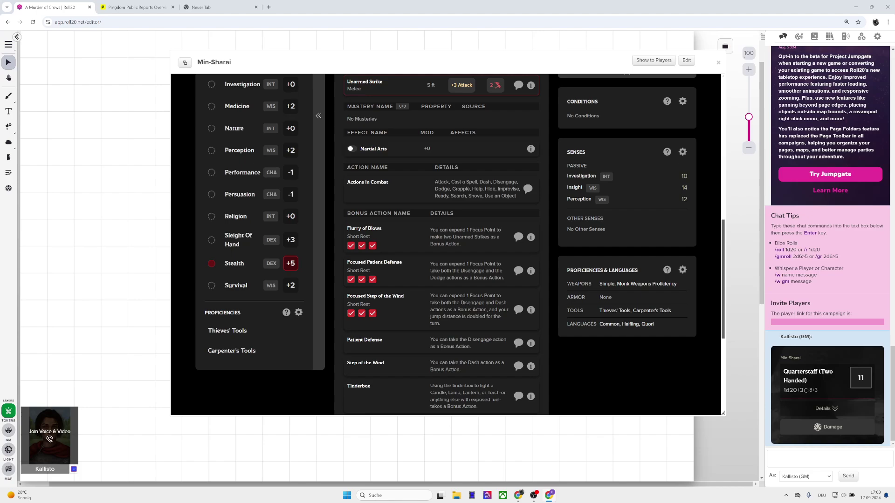
{"action": "scroll", "coordinate": [446, 244], "scroll_direction": "down", "scroll_amount": 3}
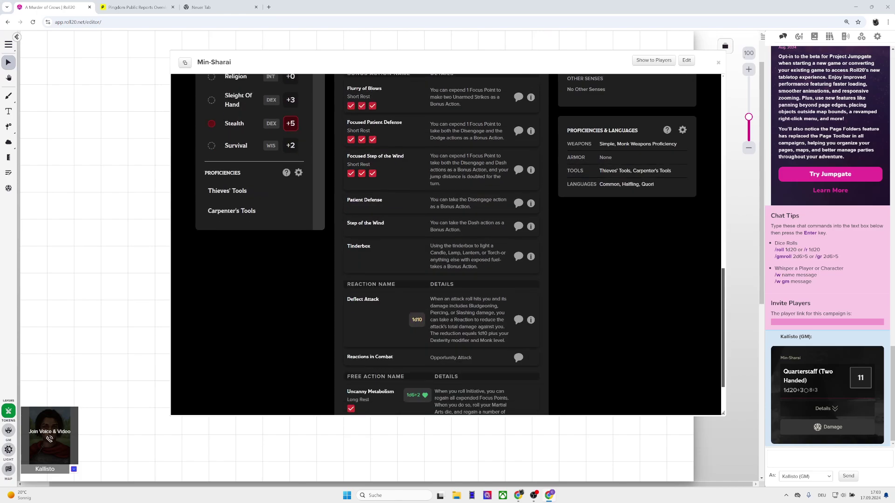
{"action": "scroll", "coordinate": [446, 245], "scroll_direction": "down", "scroll_amount": 1}
{"action": "scroll", "coordinate": [446, 243], "scroll_direction": "up", "scroll_amount": 4}
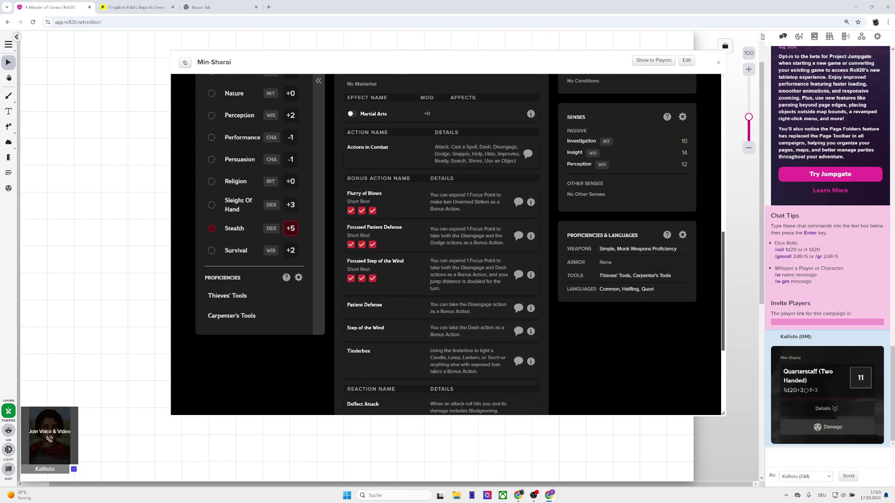
{"action": "scroll", "coordinate": [446, 244], "scroll_direction": "up", "scroll_amount": 3}
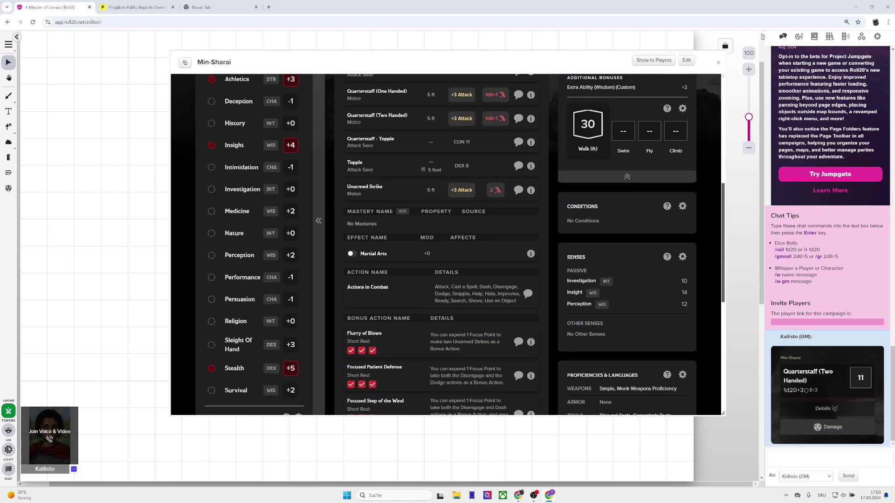
{"action": "scroll", "coordinate": [447, 243], "scroll_direction": "up", "scroll_amount": 3}
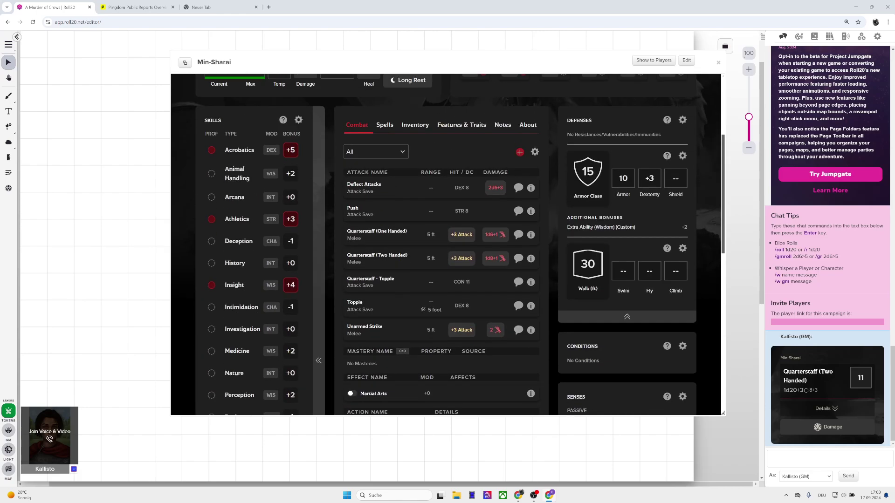
{"action": "left_click", "coordinate": [384, 125]}
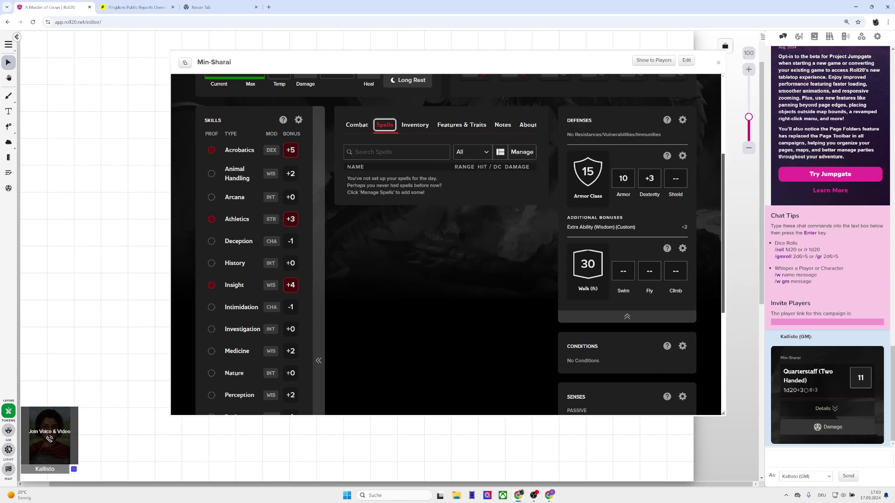
{"action": "left_click", "coordinate": [357, 125]}
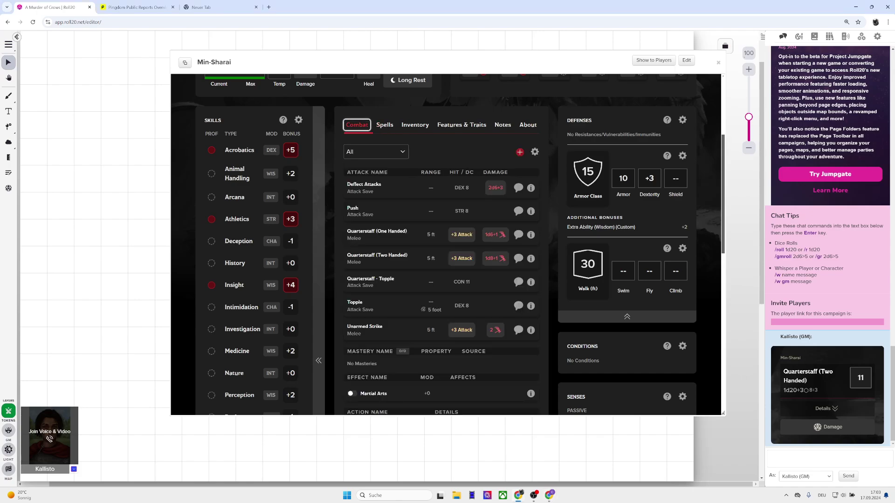
- Activate the Martial Arts effect and view its details
{"action": "scroll", "coordinate": [446, 244], "scroll_direction": "down", "scroll_amount": 4}
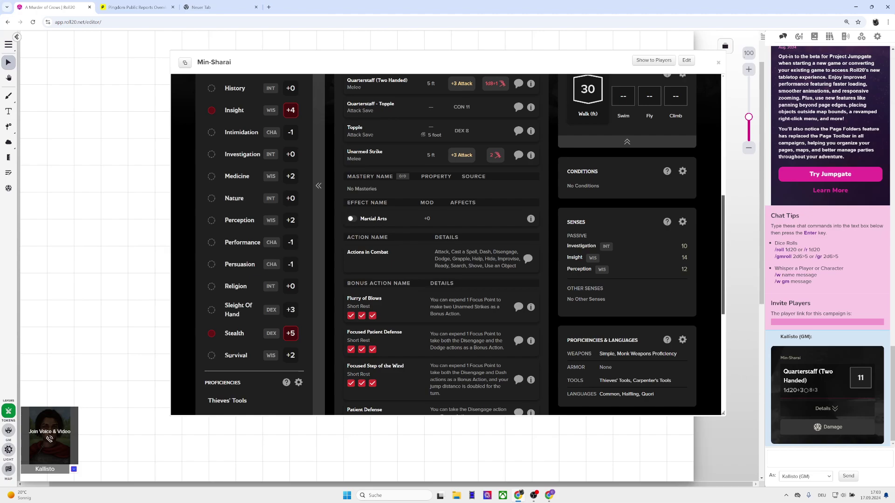
{"action": "left_click", "coordinate": [351, 218]}
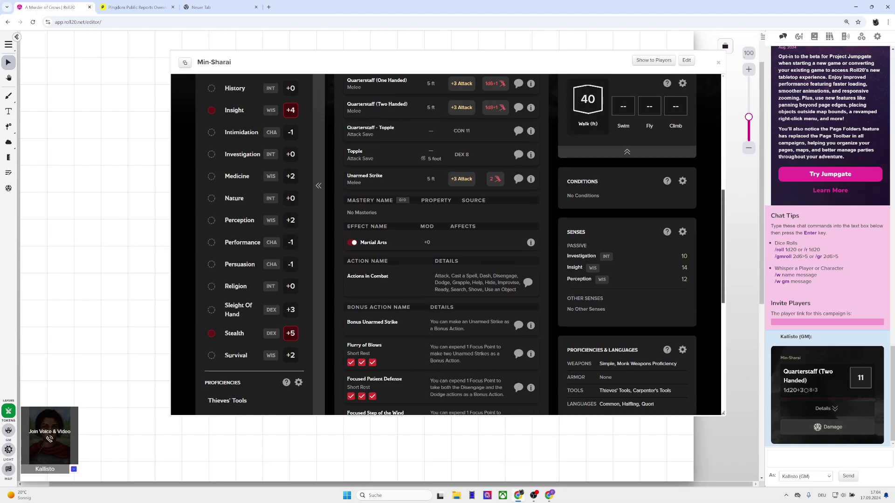
{"action": "left_click", "coordinate": [531, 243]}
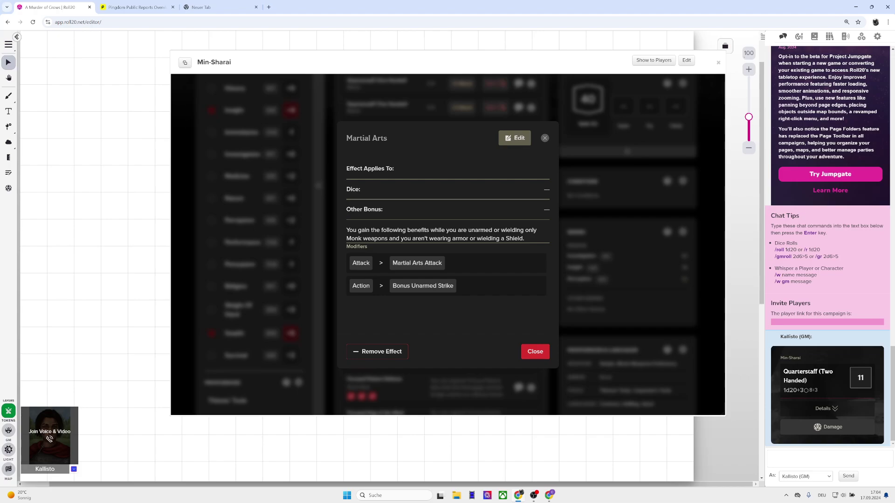
{"action": "left_click", "coordinate": [535, 352]}
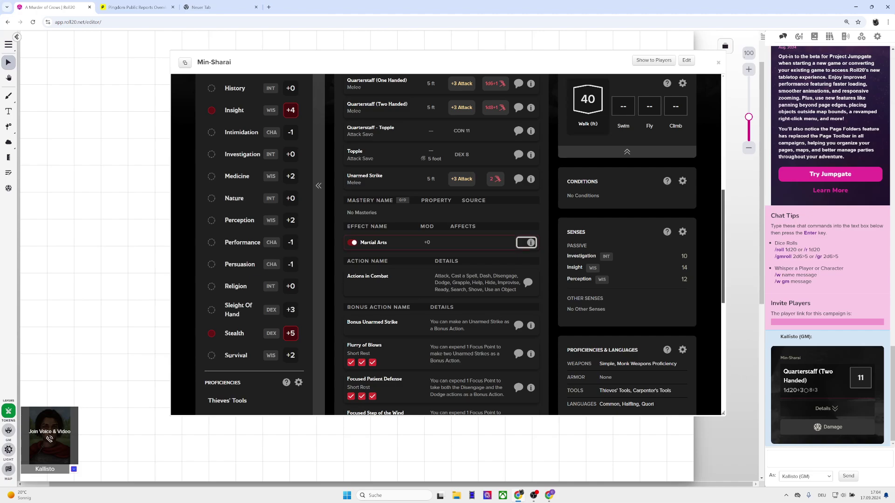
- Edit the Martial Arts effect, paste the copied rules text on monk weapons at the end of its description, and save it
{"action": "left_click", "coordinate": [531, 243]}
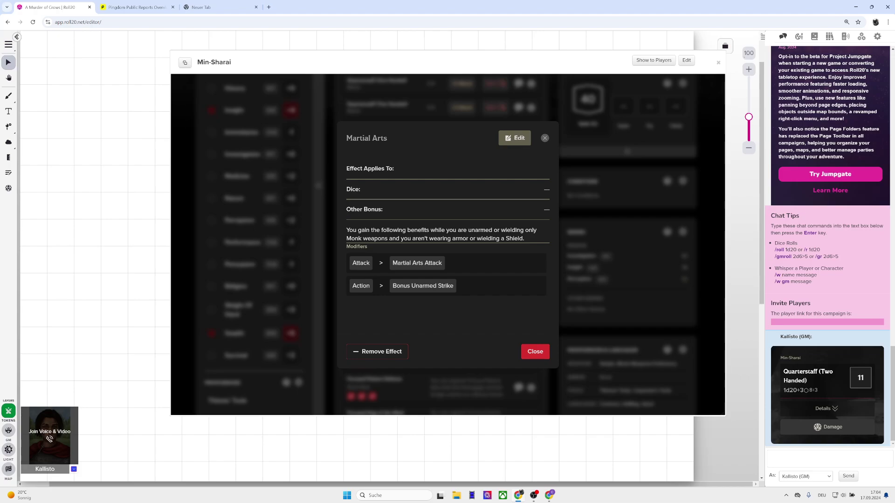
{"action": "left_click", "coordinate": [515, 138]}
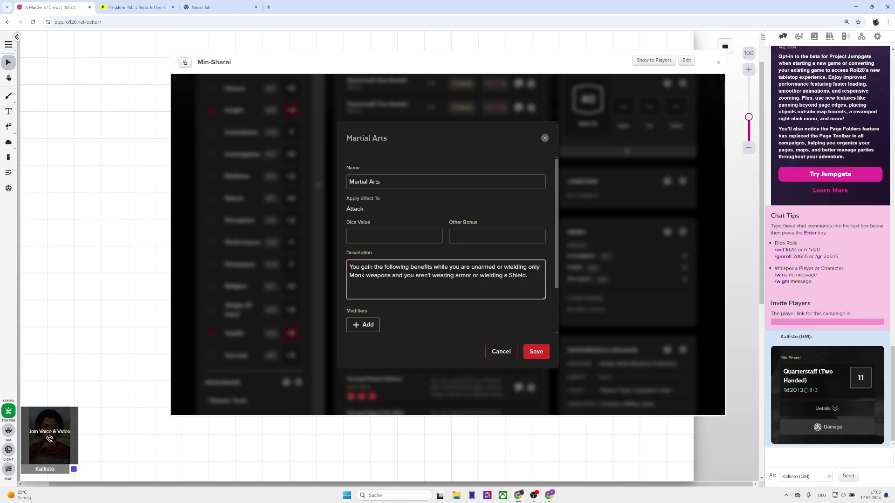
{"action": "key", "text": "ctrl+v"}
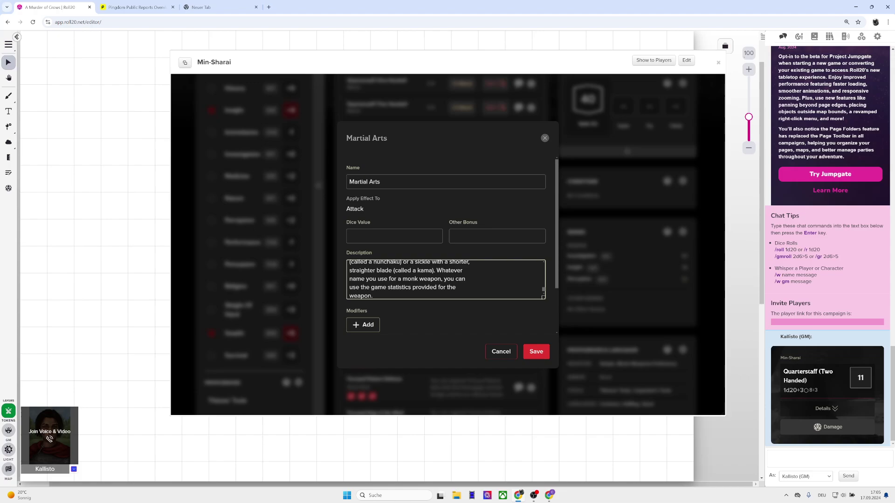
{"action": "left_click", "coordinate": [537, 352]}
{"action": "key", "text": "Escape"}
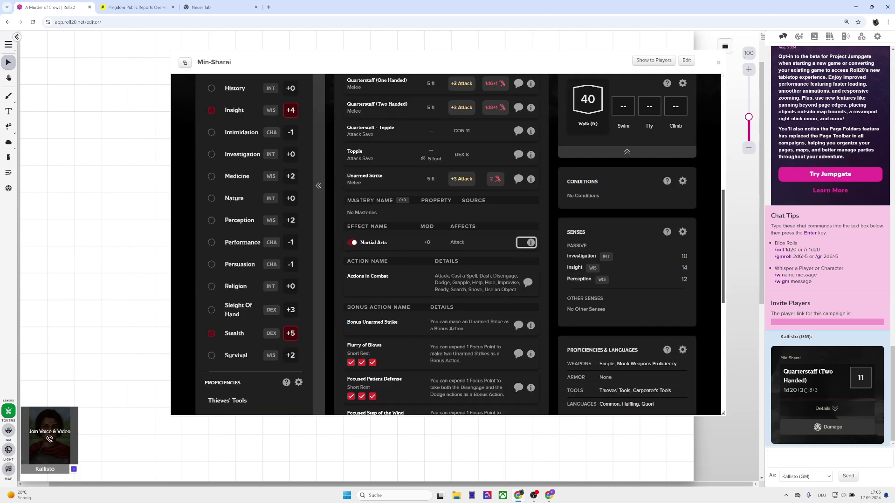
{"action": "key", "text": "Return"}
{"action": "key", "text": "Escape"}
- Review the character's features and traits and expand the full description of Unarmored Defense
{"action": "scroll", "coordinate": [446, 244], "scroll_direction": "down", "scroll_amount": 3}
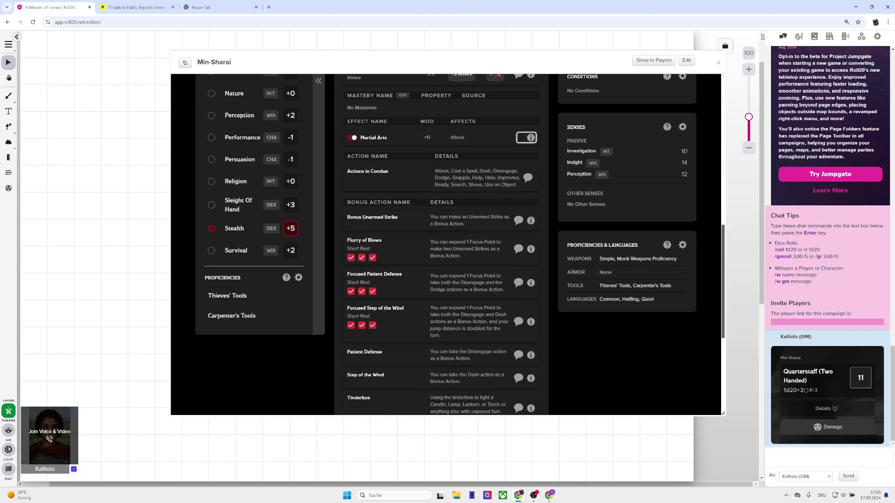
{"action": "scroll", "coordinate": [446, 245], "scroll_direction": "down", "scroll_amount": 6}
{"action": "scroll", "coordinate": [446, 245], "scroll_direction": "up", "scroll_amount": 5}
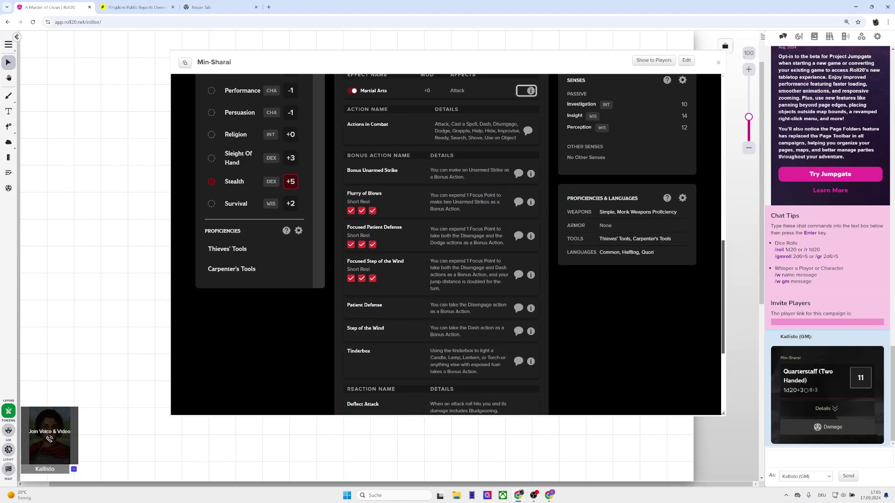
{"action": "scroll", "coordinate": [447, 245], "scroll_direction": "up", "scroll_amount": 8}
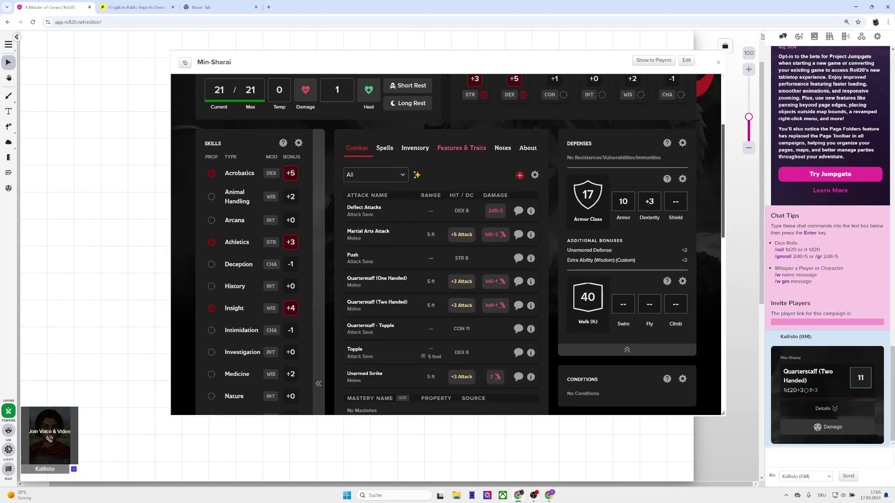
{"action": "left_click", "coordinate": [462, 148]}
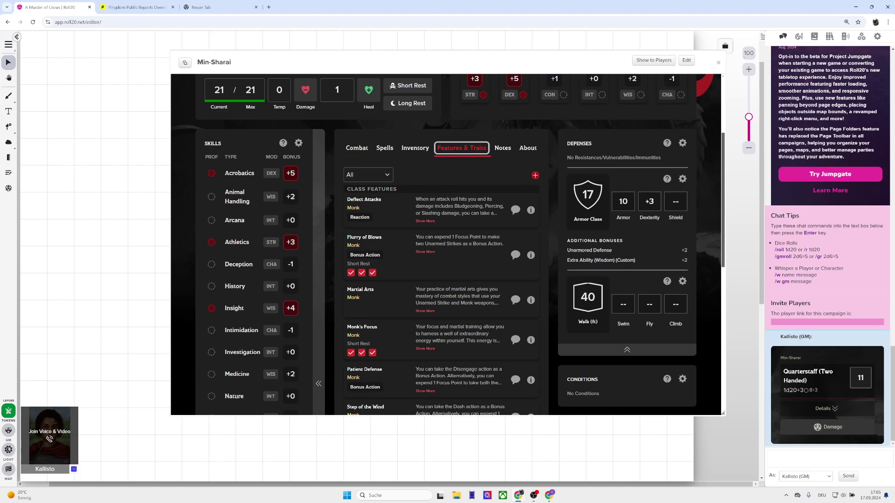
{"action": "scroll", "coordinate": [446, 245], "scroll_direction": "down", "scroll_amount": 3}
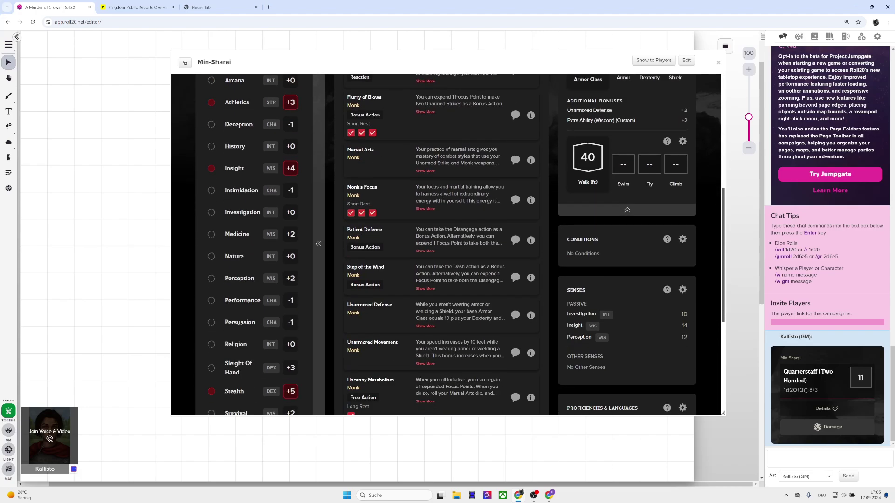
{"action": "scroll", "coordinate": [446, 245], "scroll_direction": "down", "scroll_amount": 2}
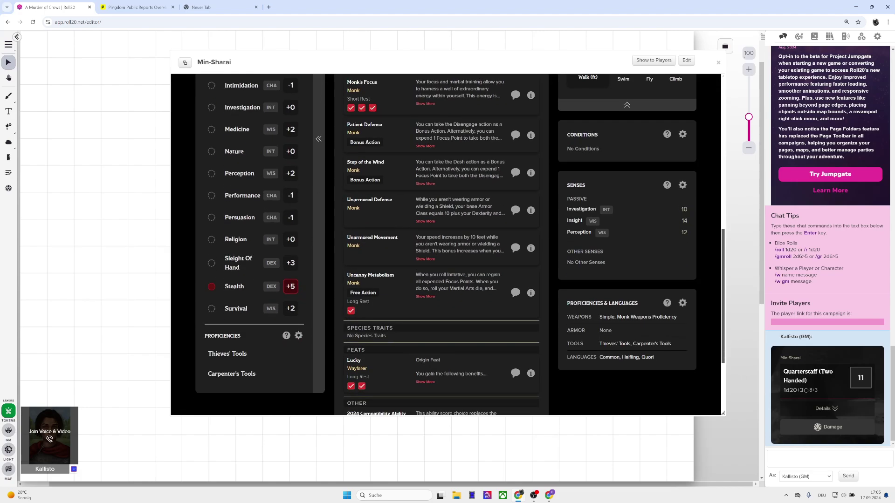
{"action": "scroll", "coordinate": [446, 245], "scroll_direction": "down", "scroll_amount": 3}
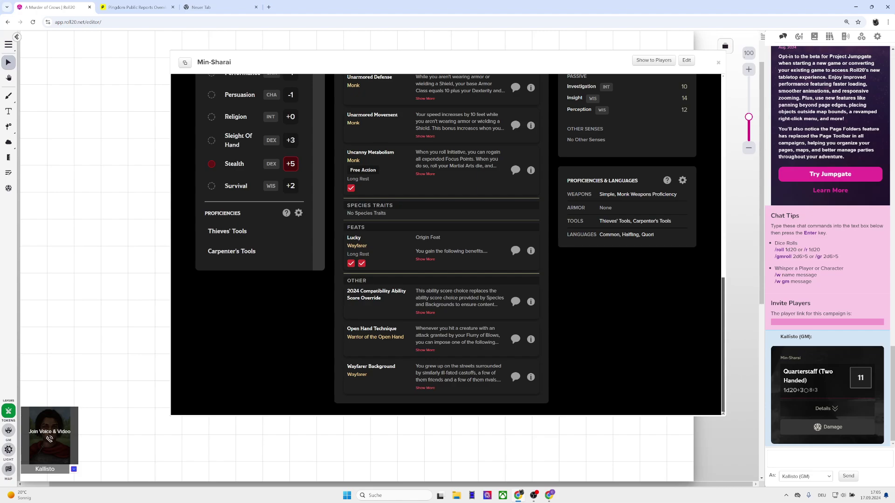
{"action": "scroll", "coordinate": [445, 241], "scroll_direction": "up", "scroll_amount": 2}
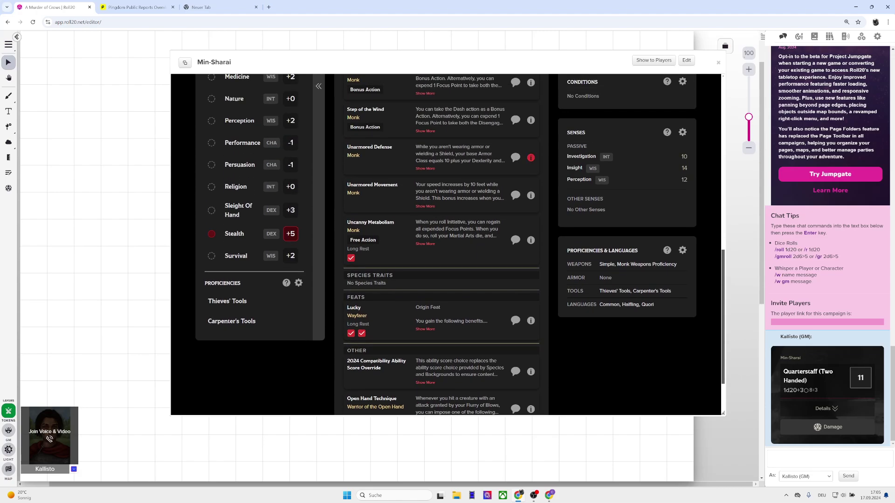
{"action": "left_click", "coordinate": [425, 169]}
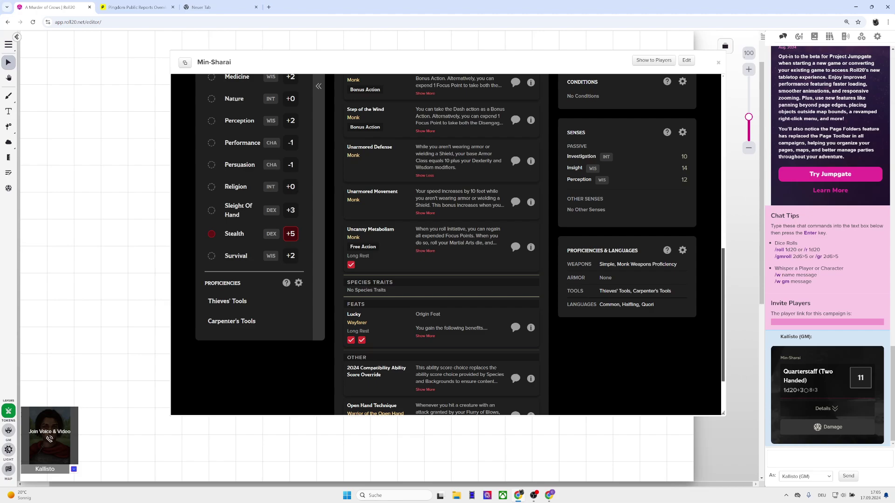
- Set the armor class's Extra Ability to (None) to remove the duplicate Wisdom bonus, and save the armor settings
{"action": "scroll", "coordinate": [445, 245], "scroll_direction": "up", "scroll_amount": 5}
{"action": "scroll", "coordinate": [445, 245], "scroll_direction": "up", "scroll_amount": 3}
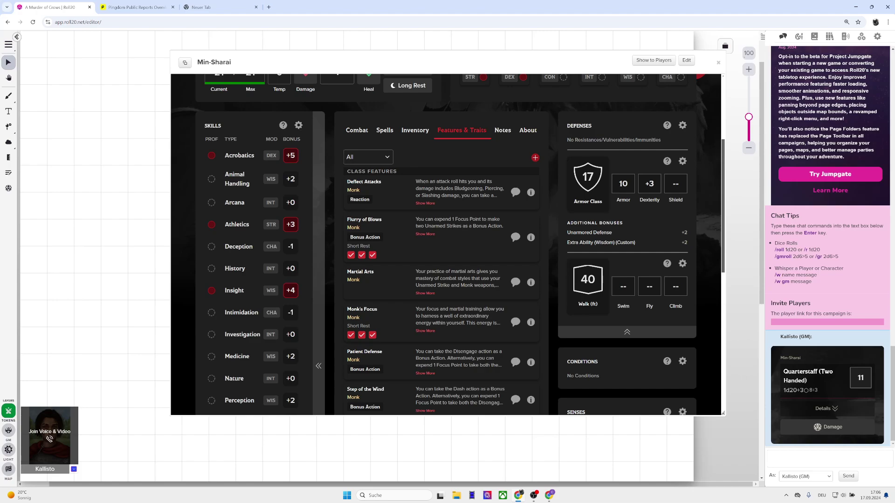
{"action": "left_click", "coordinate": [683, 161]}
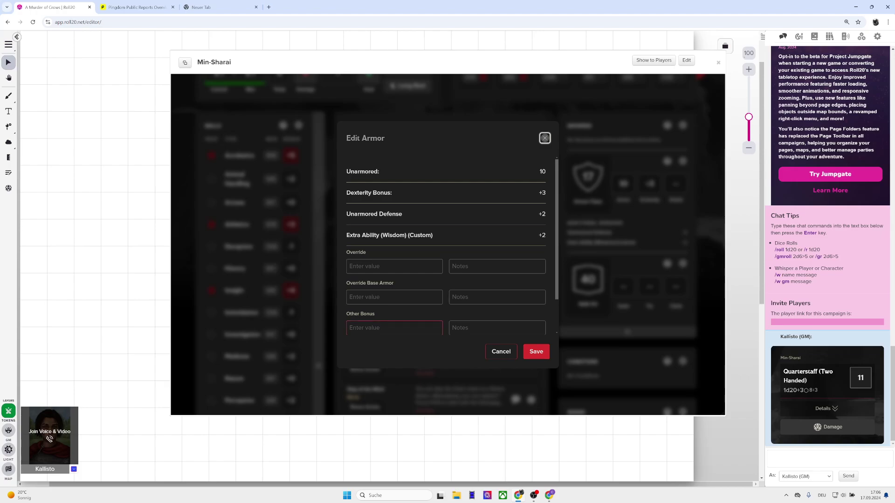
{"action": "scroll", "coordinate": [448, 329], "scroll_direction": "down", "scroll_amount": 1}
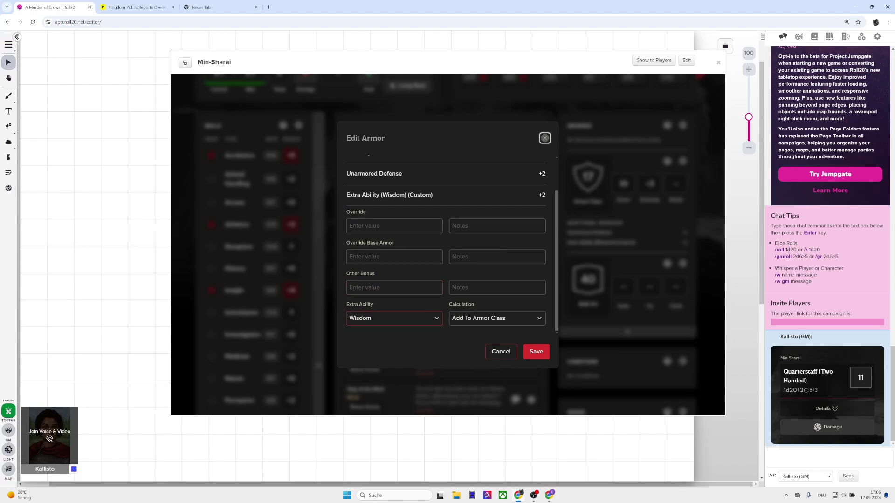
{"action": "left_click", "coordinate": [394, 318]}
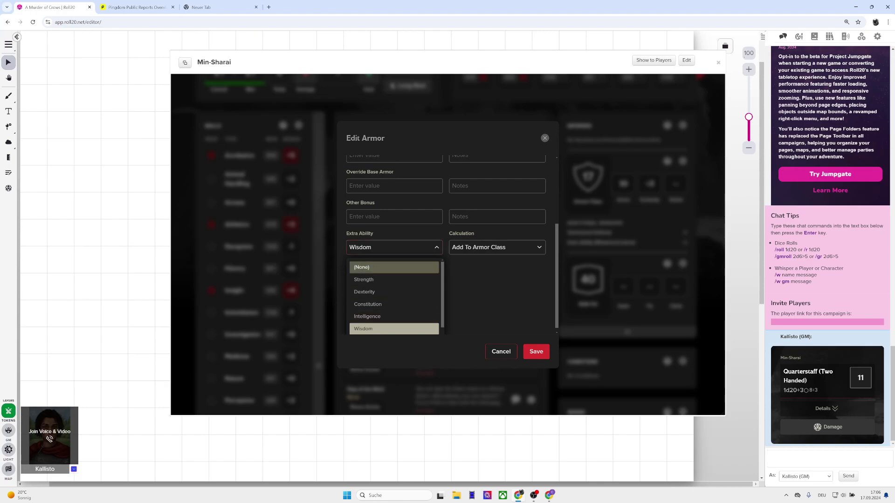
{"action": "left_click", "coordinate": [394, 267]}
{"action": "left_click", "coordinate": [536, 352]}
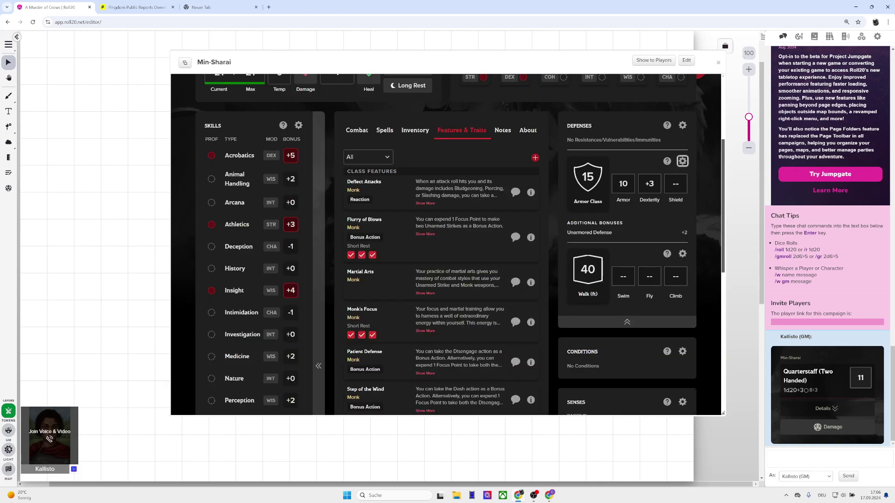
- Review the combat, spell and inventory sections, and check the features and traits list for missing species traits
{"action": "scroll", "coordinate": [446, 242], "scroll_direction": "down", "scroll_amount": 10}
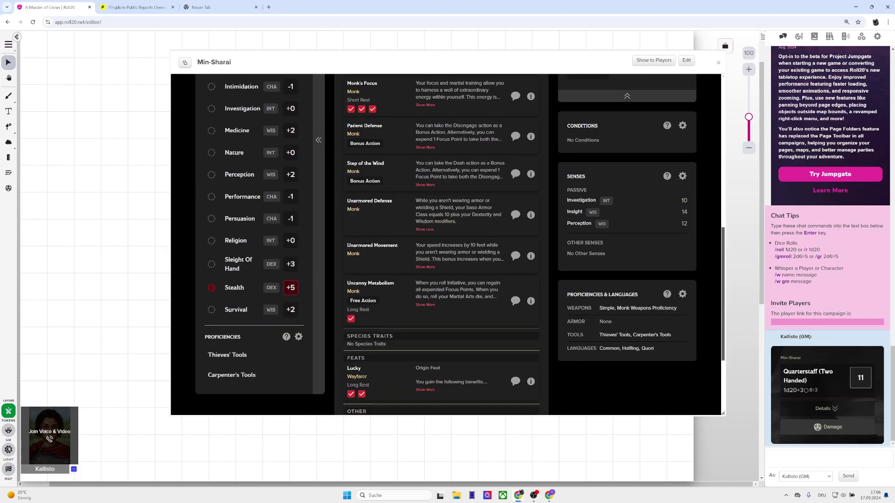
{"action": "scroll", "coordinate": [446, 242], "scroll_direction": "up", "scroll_amount": 8}
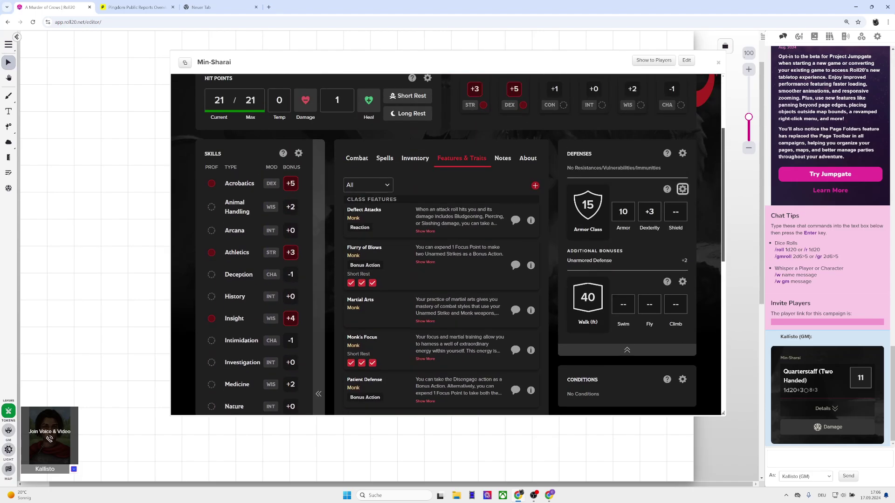
{"action": "left_click", "coordinate": [357, 158]}
{"action": "left_click", "coordinate": [385, 158]}
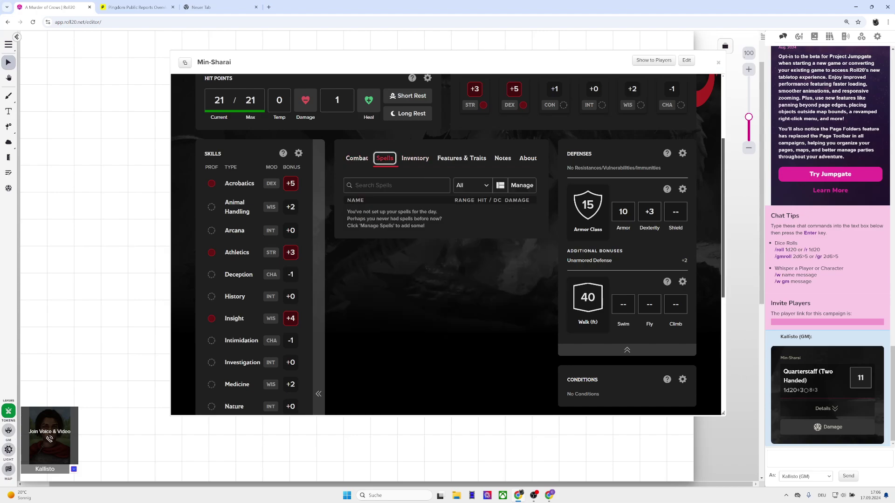
{"action": "left_click", "coordinate": [415, 159]}
{"action": "left_click", "coordinate": [462, 159]}
{"action": "scroll", "coordinate": [447, 243], "scroll_direction": "down", "scroll_amount": 11}
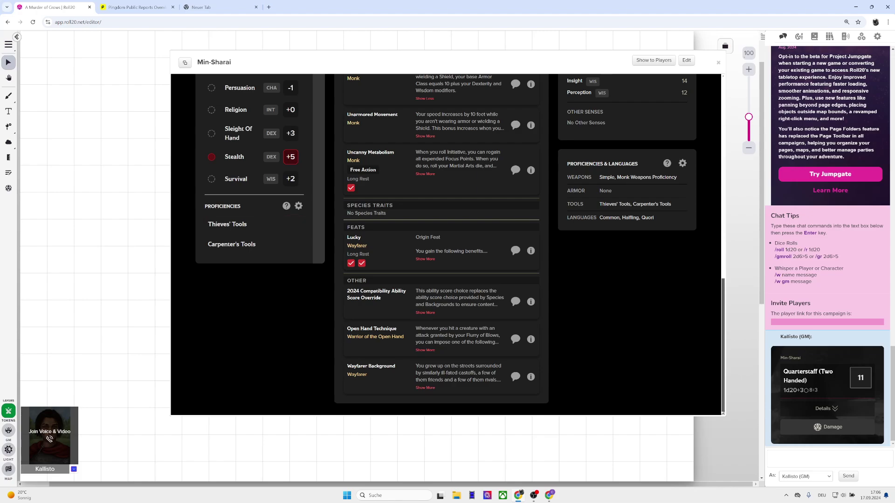
{"action": "scroll", "coordinate": [438, 245], "scroll_direction": "up", "scroll_amount": 3}
{"action": "scroll", "coordinate": [439, 245], "scroll_direction": "up", "scroll_amount": 5}
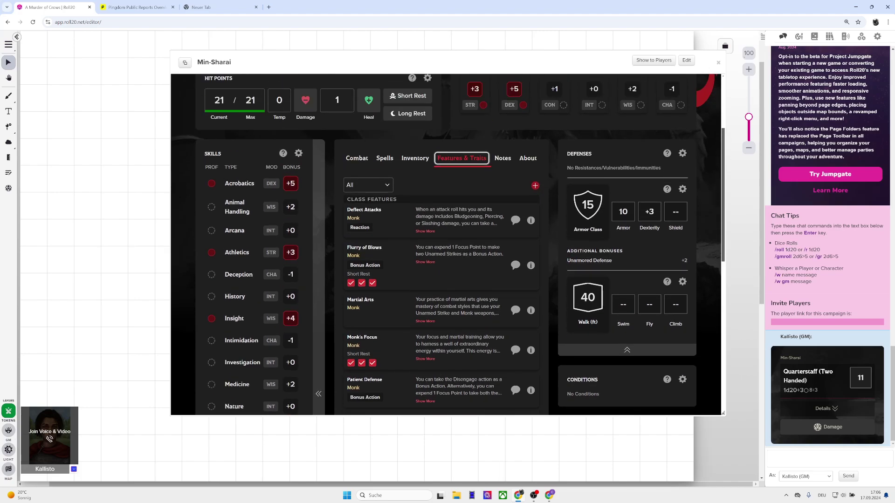
- Add a feature named Mind Link with the copied rules text on telepathic speech as its description, save it, and check its entry
{"action": "left_click", "coordinate": [535, 185]}
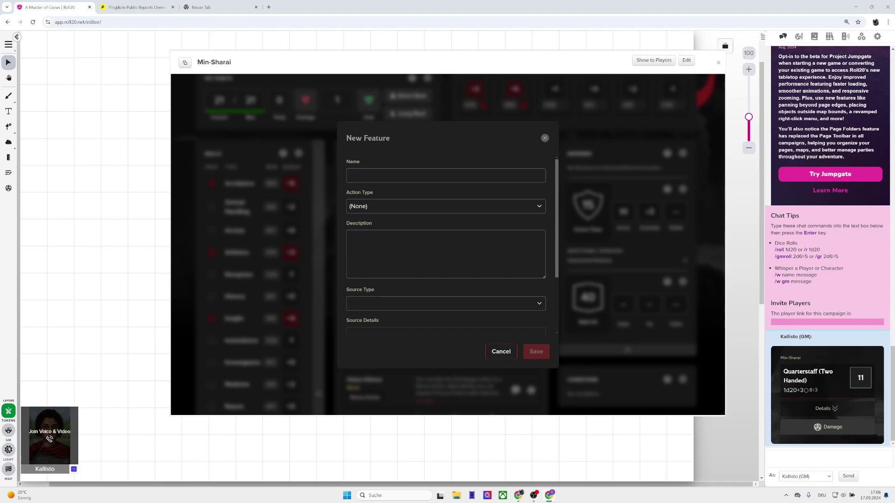
{"action": "key", "text": "alt+Tab"}
{"action": "type", "text": "Mind Link"}
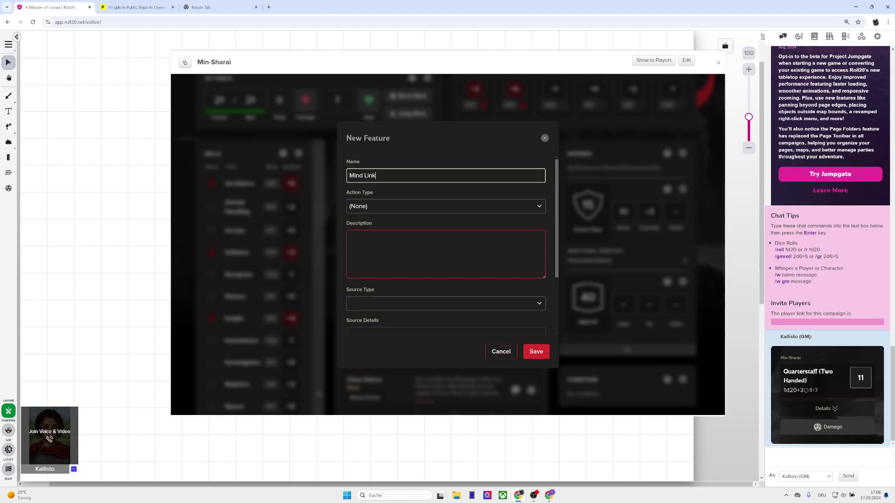
{"action": "left_click", "coordinate": [446, 254]}
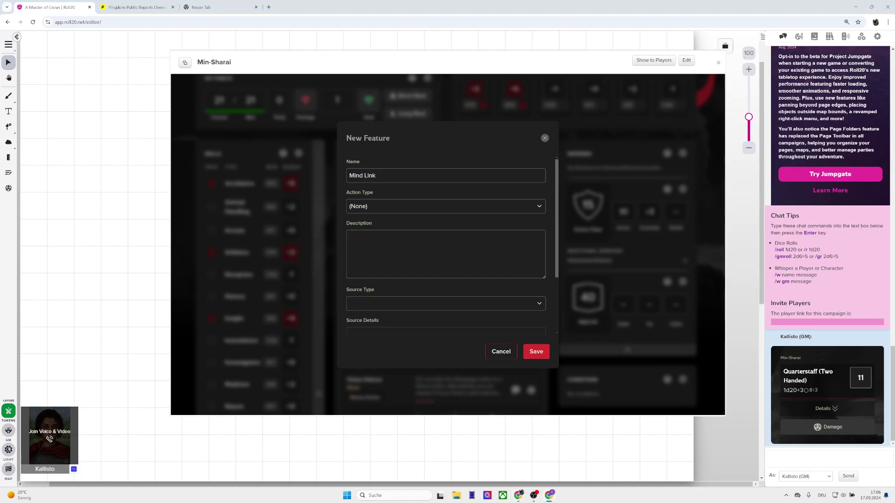
{"action": "left_click", "coordinate": [446, 255]}
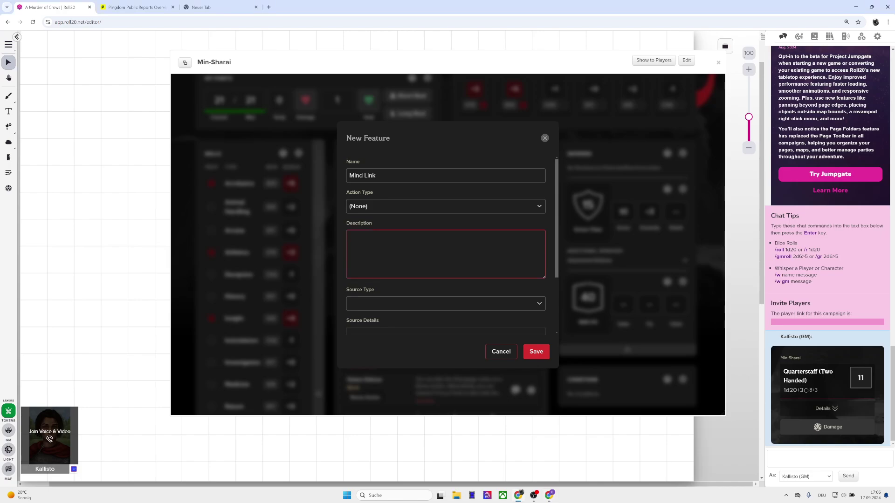
{"action": "type", "text": "You can speak telepathically to any creature you can see, provided the creature is within a number of feet of you equal to 10 times your level. You don't need to share a language with the creature for it to understand your telepathic utterances, but the creature must be able to understand at least one language. When you're using this trait to speak telepathically to a creature, you can use your action to give that creature the ability to speak telepathically with you for 1 hour or until you end this effect as an action. To use this ability, the creature must be able to see you and must be within this trait's range. You can give this ability to only one creature at a time; giving it to a creature takes it away from another creature who has it."}
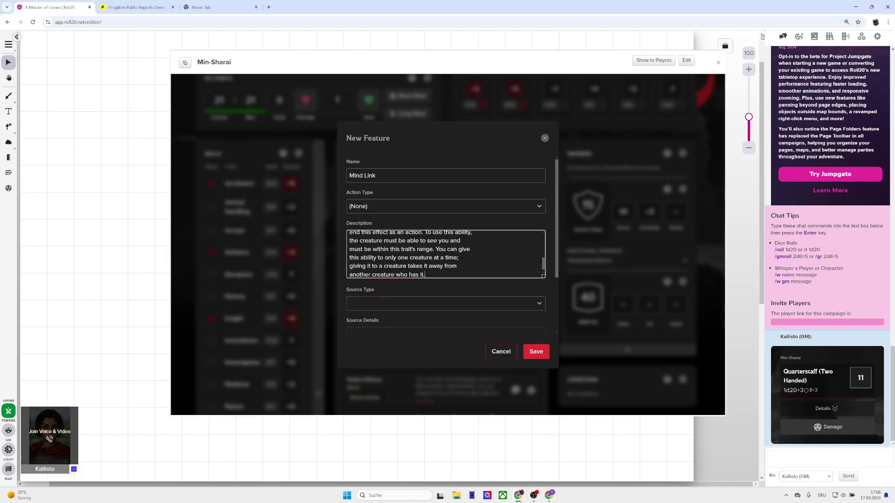
{"action": "left_click", "coordinate": [536, 351]}
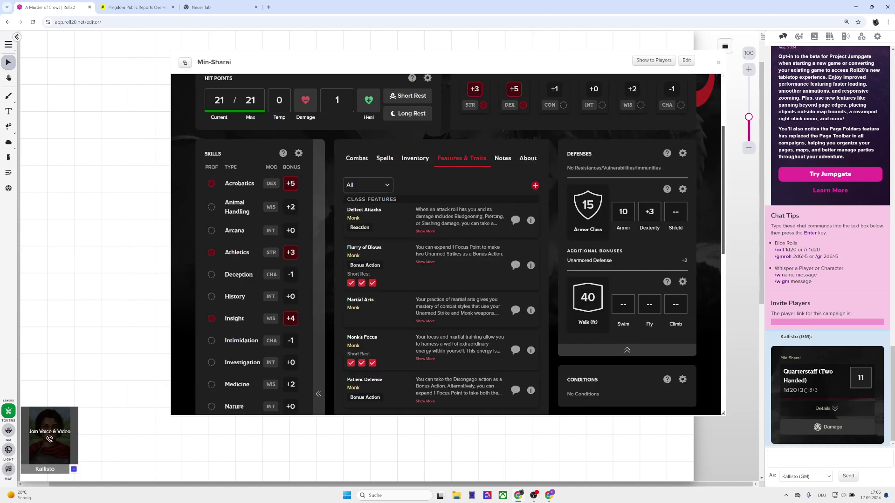
{"action": "scroll", "coordinate": [448, 244], "scroll_direction": "down", "scroll_amount": 2}
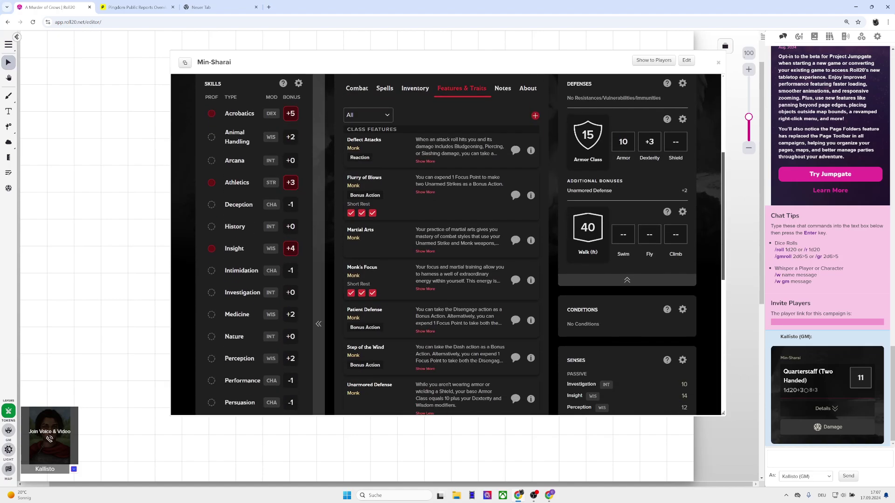
{"action": "scroll", "coordinate": [447, 245], "scroll_direction": "down", "scroll_amount": 5}
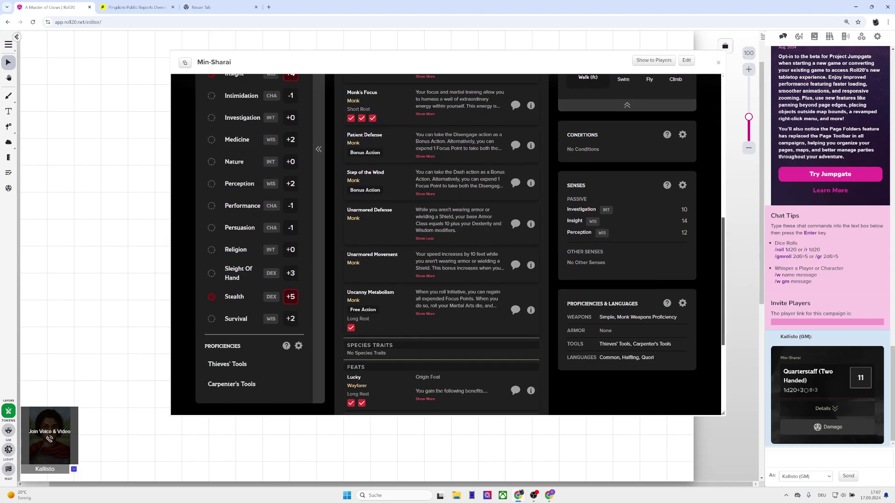
{"action": "scroll", "coordinate": [447, 245], "scroll_direction": "down", "scroll_amount": 3}
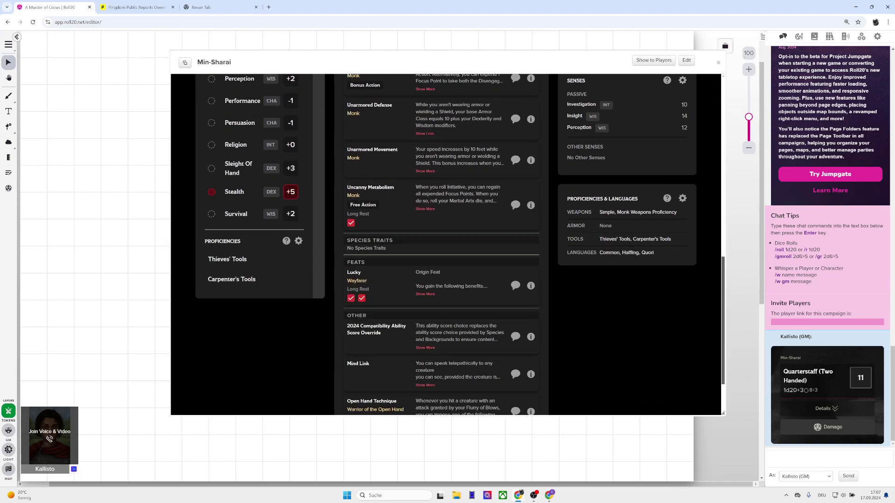
{"action": "scroll", "coordinate": [448, 245], "scroll_direction": "down", "scroll_amount": 2}
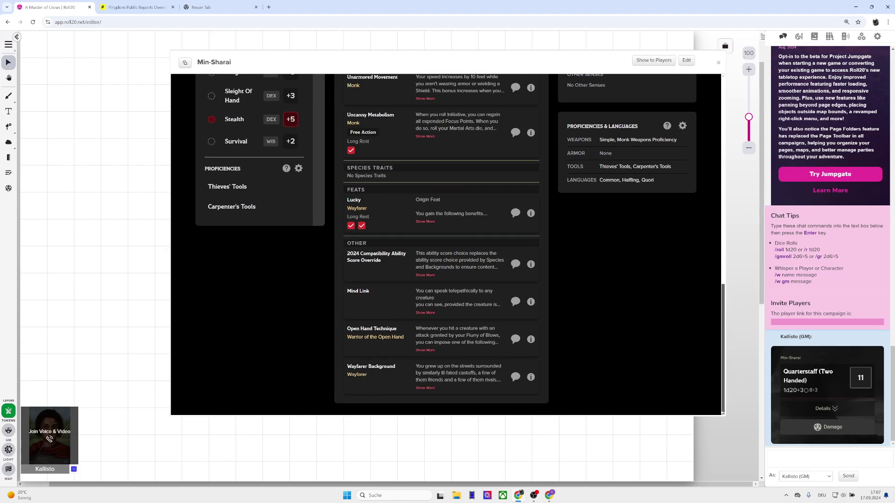
- Add and save a feature named Dual Mind, described as "You have advantage on all Wisdom saving throws.", with action type (None)
{"action": "scroll", "coordinate": [447, 245], "scroll_direction": "up", "scroll_amount": 15}
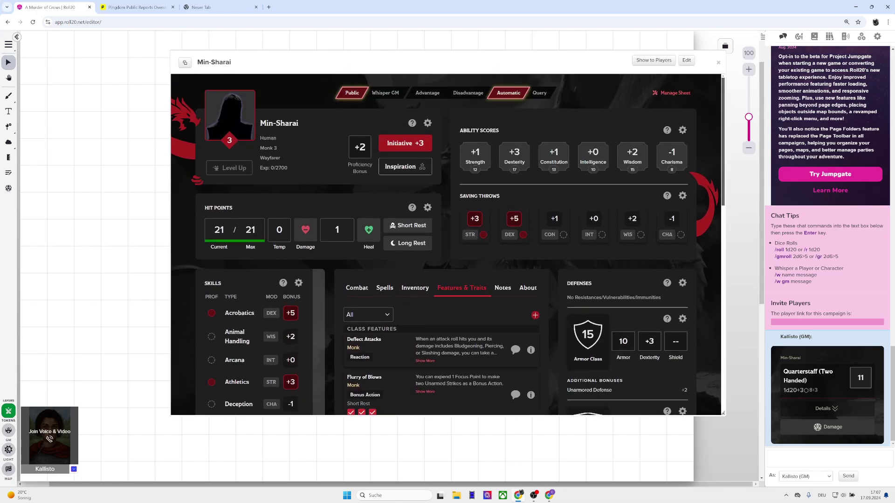
{"action": "left_click", "coordinate": [535, 316]}
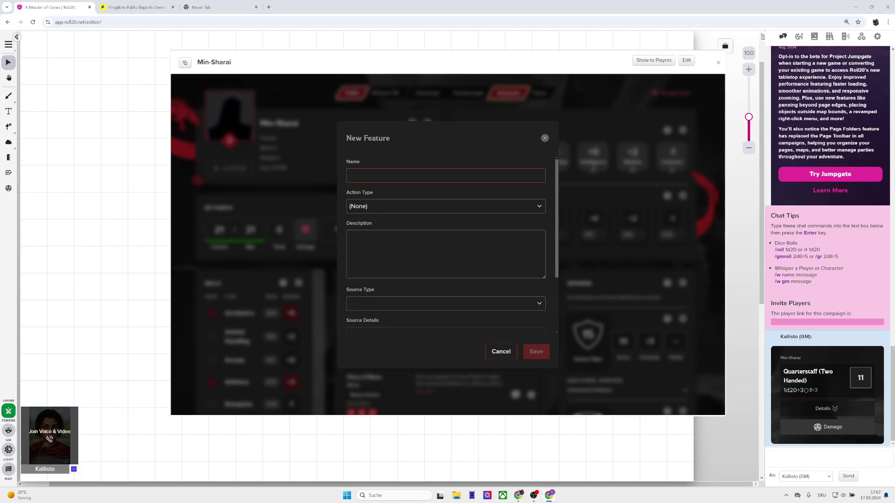
{"action": "type", "text": "Dual Mind"}
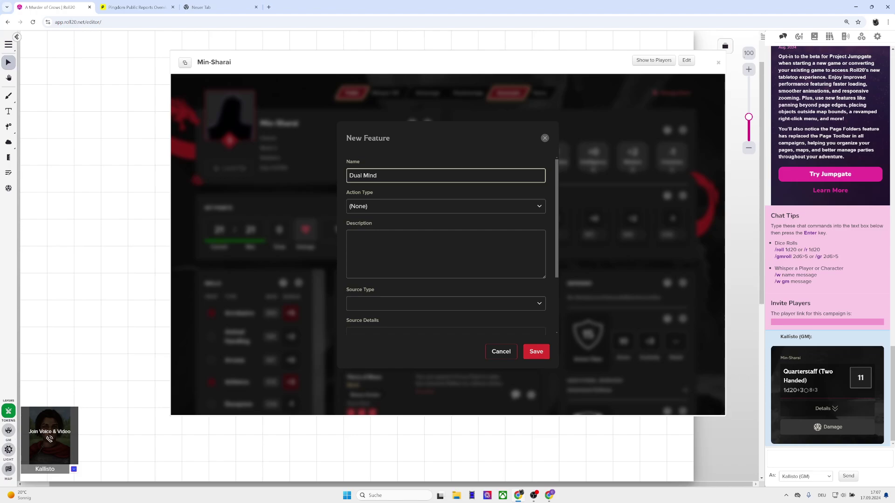
{"action": "key", "text": "alt+Tab"}
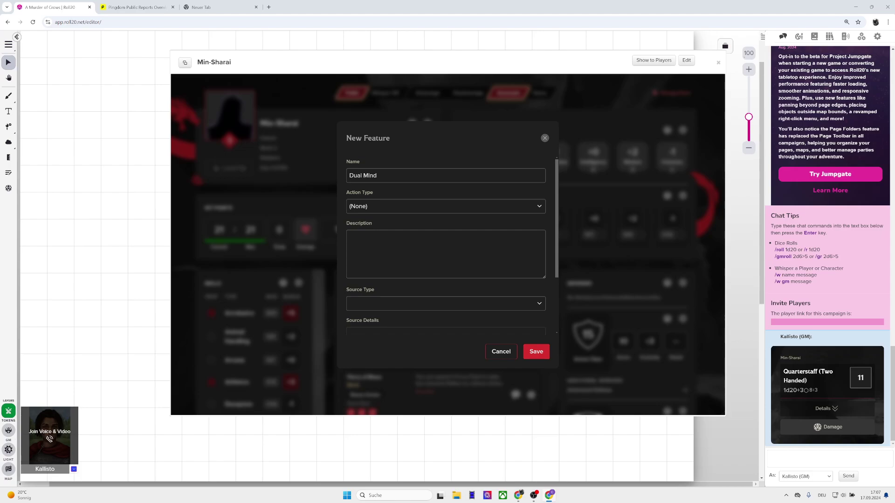
{"action": "left_click", "coordinate": [445, 254]}
{"action": "type", "text": "You have advantage on all Wisdom saving throws."}
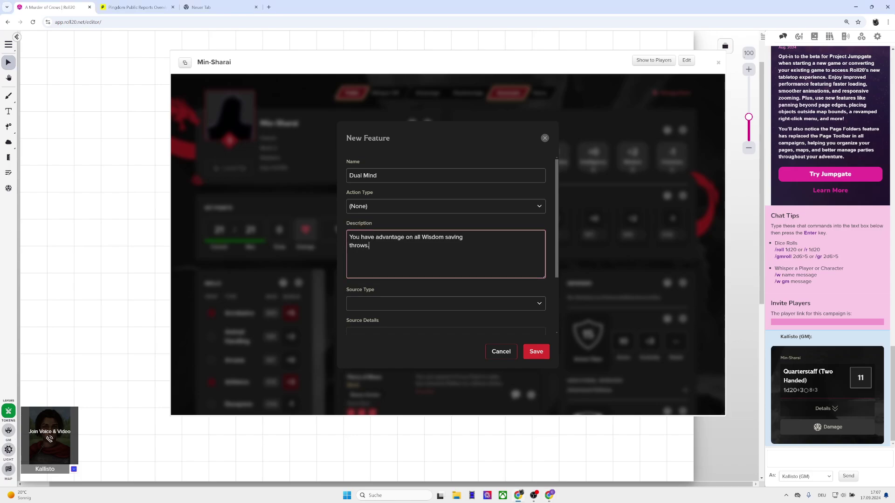
{"action": "key", "text": "space"}
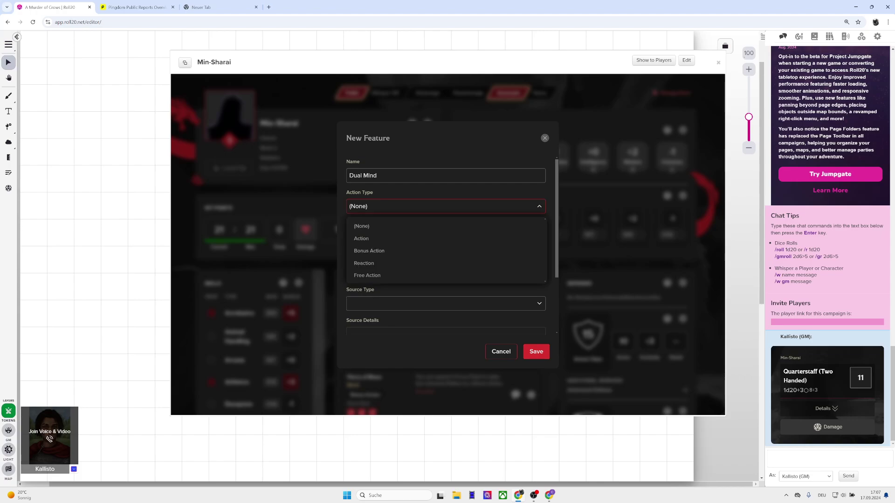
{"action": "key", "text": "Down"}
{"action": "key", "text": "Down"}
{"action": "scroll", "coordinate": [446, 242], "scroll_direction": "down", "scroll_amount": 2}
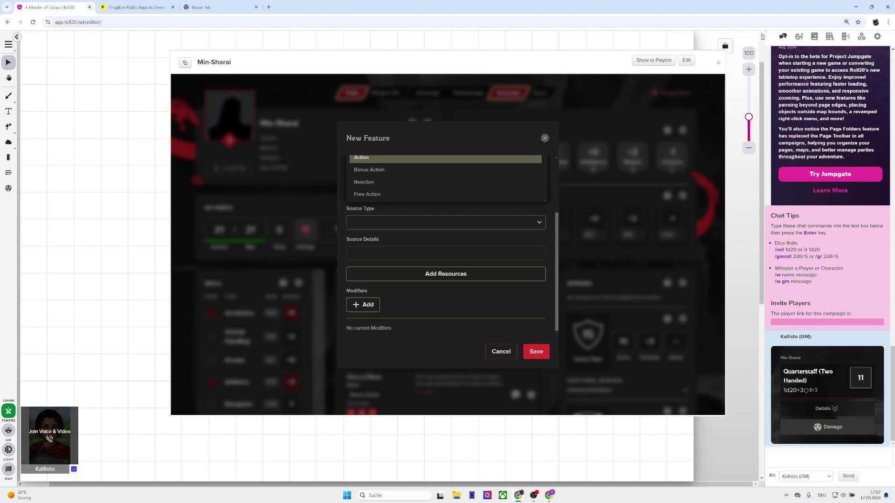
{"action": "key", "text": "Escape"}
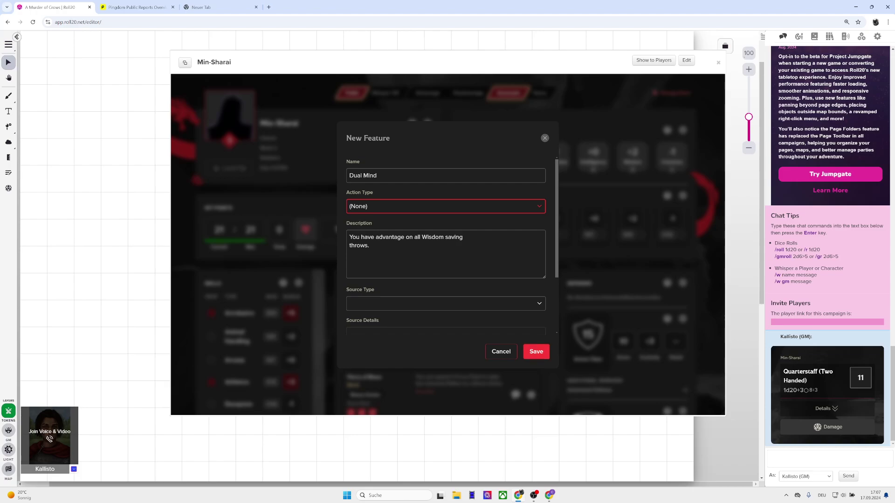
{"action": "key", "text": "Escape"}
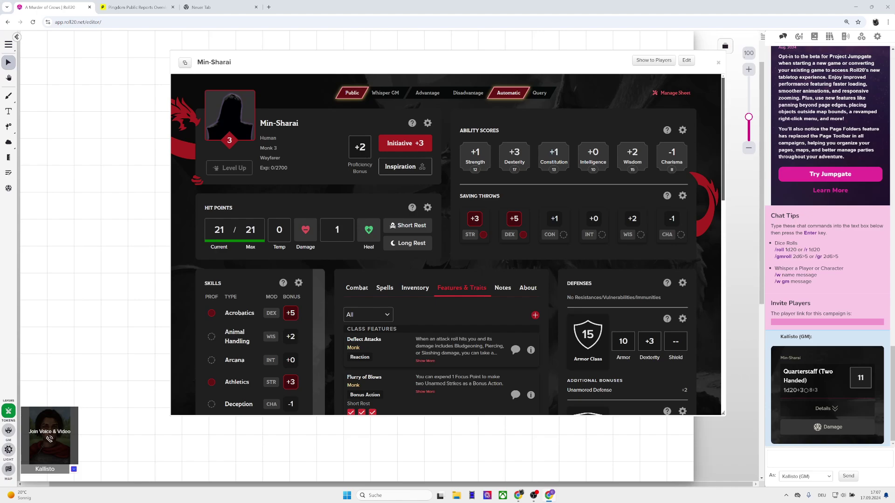
- Add a feature named Severed from Dreams, paste the copied rules text as its description, and save it
{"action": "left_click", "coordinate": [535, 316]}
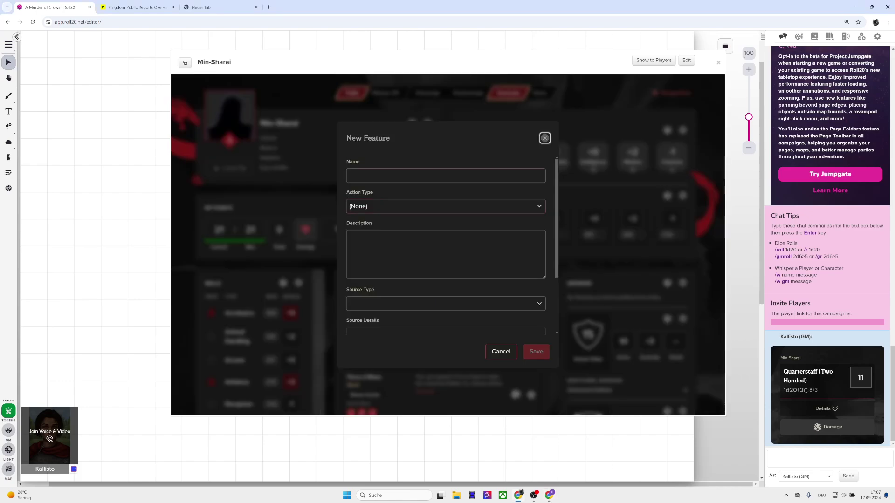
{"action": "key", "text": "Tab"}
{"action": "type", "text": "Severe"}
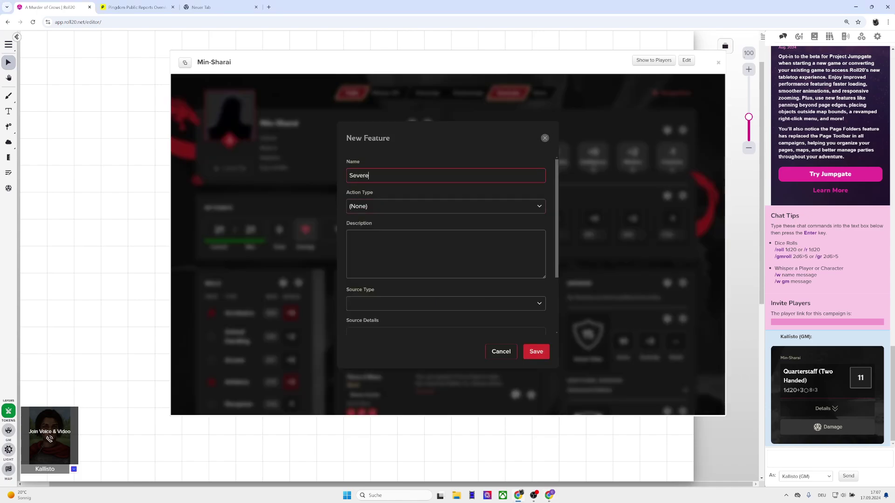
{"action": "type", "text": "d from Dreams"}
{"action": "key", "text": "Tab"}
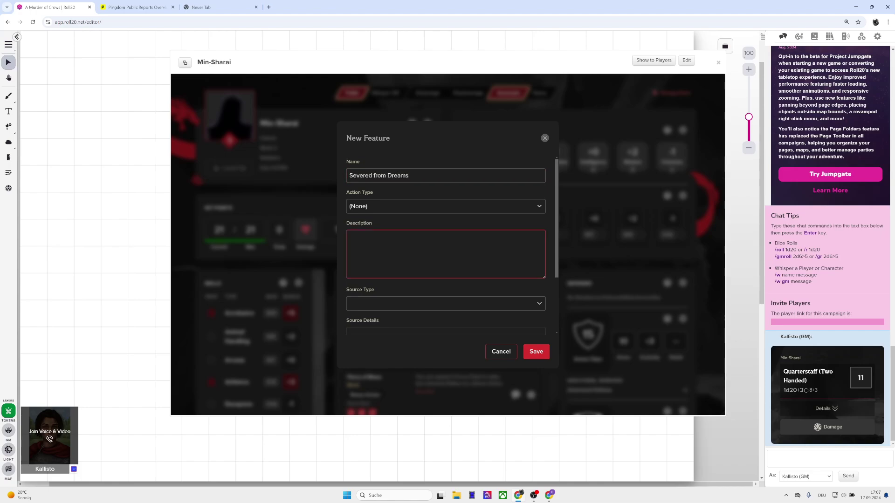
{"action": "key", "text": "ctrl+v"}
{"action": "left_click", "coordinate": [536, 352]}
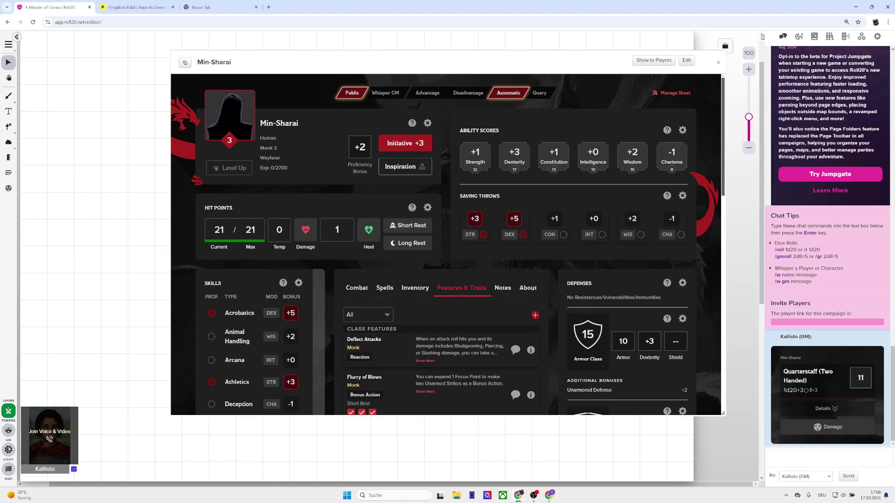
- Review the character profile's details from name, species and class down to experience points and custom initiative bonus, and close it unchanged
{"action": "left_click", "coordinate": [427, 123]}
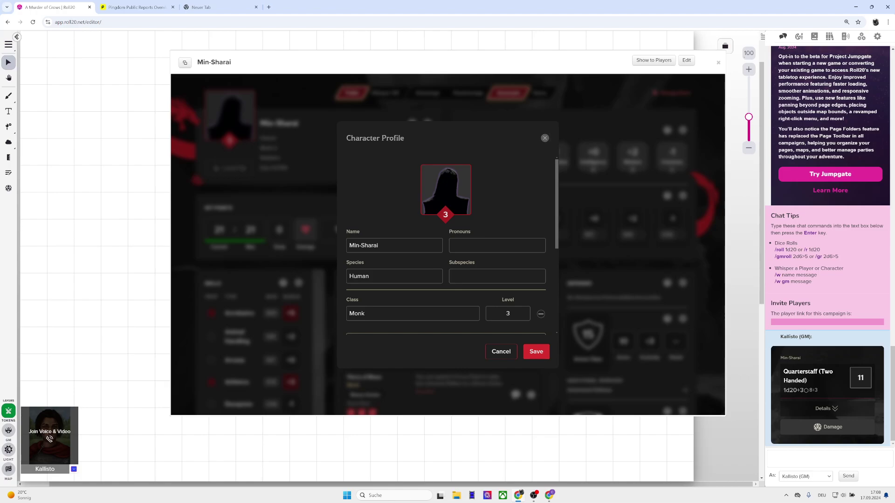
{"action": "scroll", "coordinate": [446, 242], "scroll_direction": "down", "scroll_amount": 2}
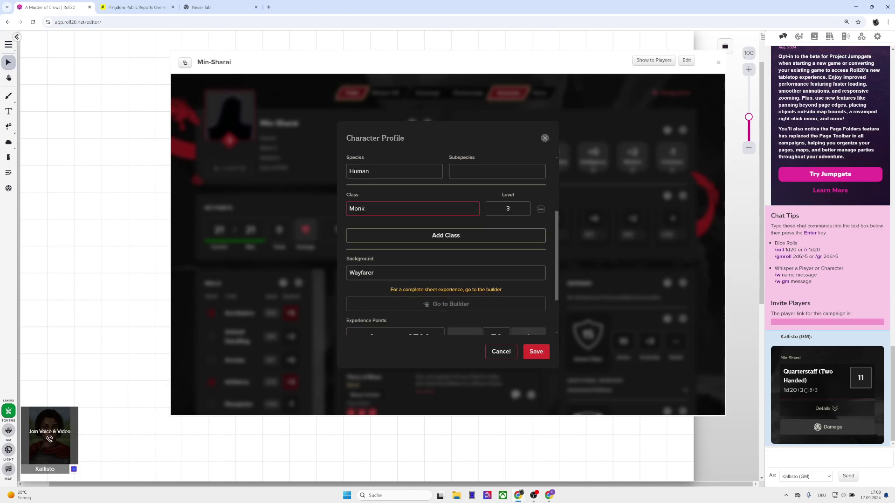
{"action": "scroll", "coordinate": [446, 243], "scroll_direction": "down", "scroll_amount": 2}
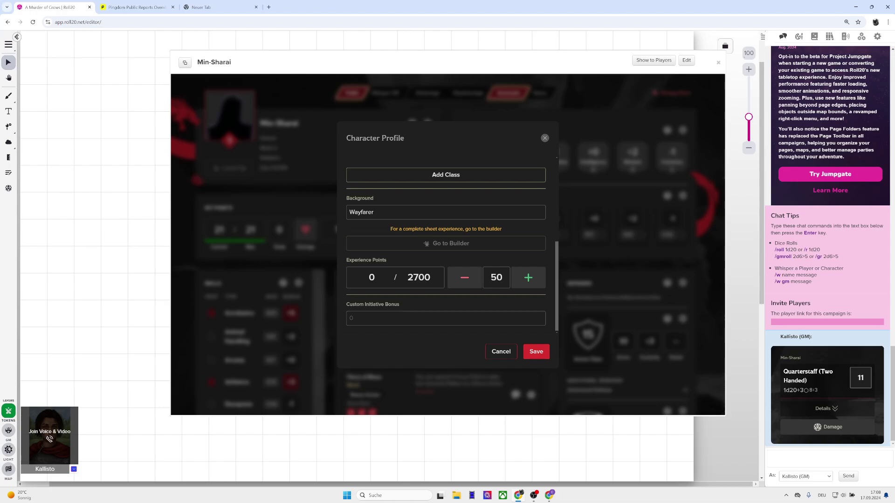
{"action": "scroll", "coordinate": [446, 243], "scroll_direction": "up", "scroll_amount": 4}
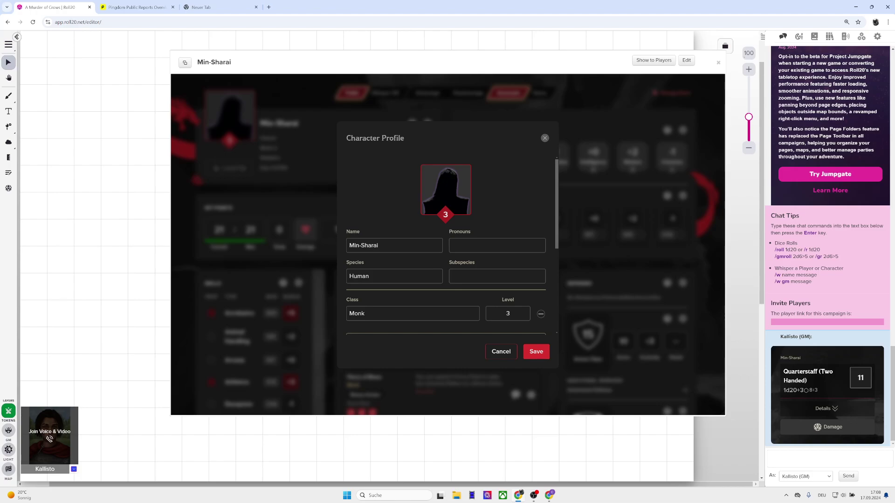
{"action": "left_click", "coordinate": [545, 138]}
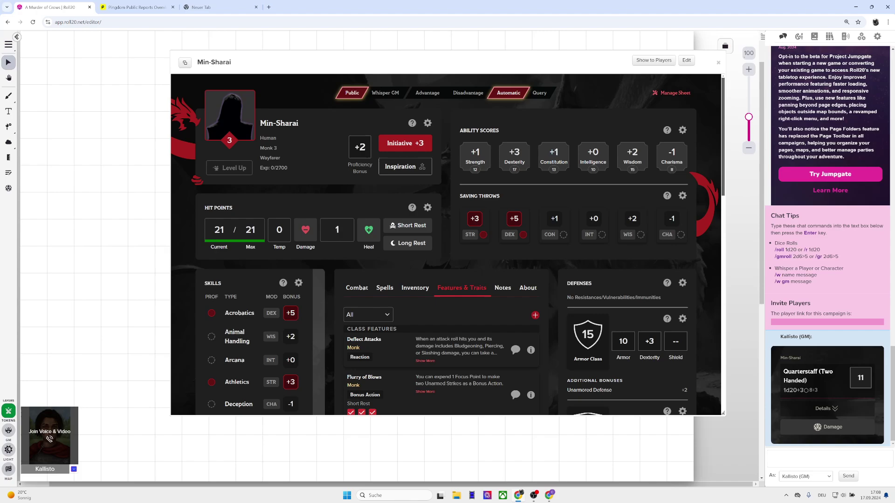
- Turn on Always Roll Damage in the sheet settings, set the sheet layout to Compact, and save
{"action": "left_click", "coordinate": [672, 93]}
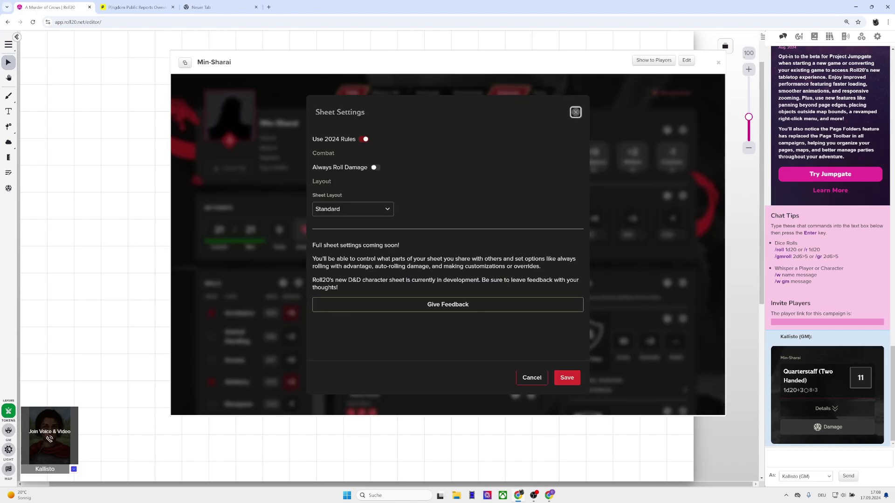
{"action": "left_click", "coordinate": [375, 168]}
{"action": "key", "text": "Tab"}
{"action": "key", "text": "alt+Down"}
{"action": "key", "text": "Down"}
{"action": "key", "text": "Return"}
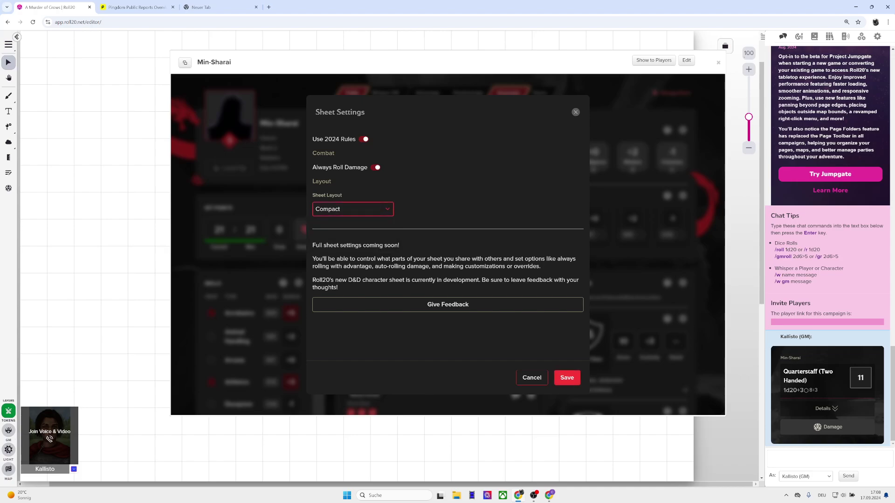
{"action": "left_click", "coordinate": [567, 378]}
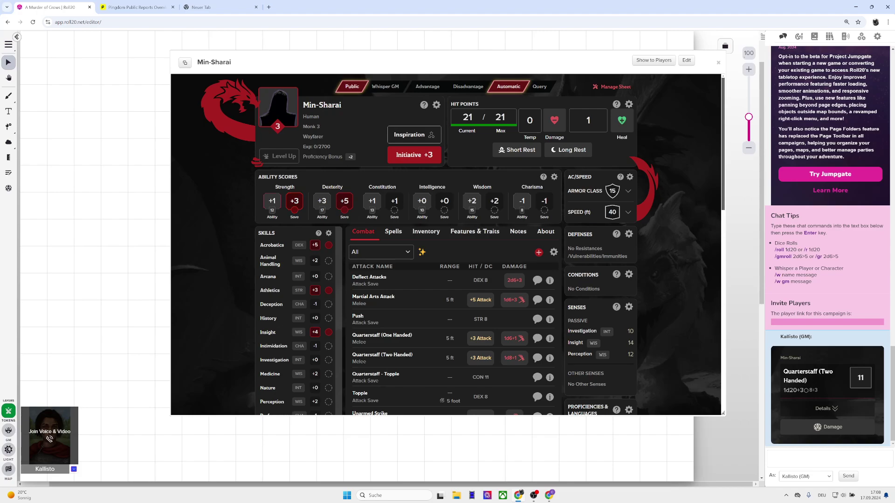
- Review the sheet's combat section in the compact layout, and check the hit point settings and help text
{"action": "scroll", "coordinate": [345, 205], "scroll_direction": "down", "scroll_amount": 6}
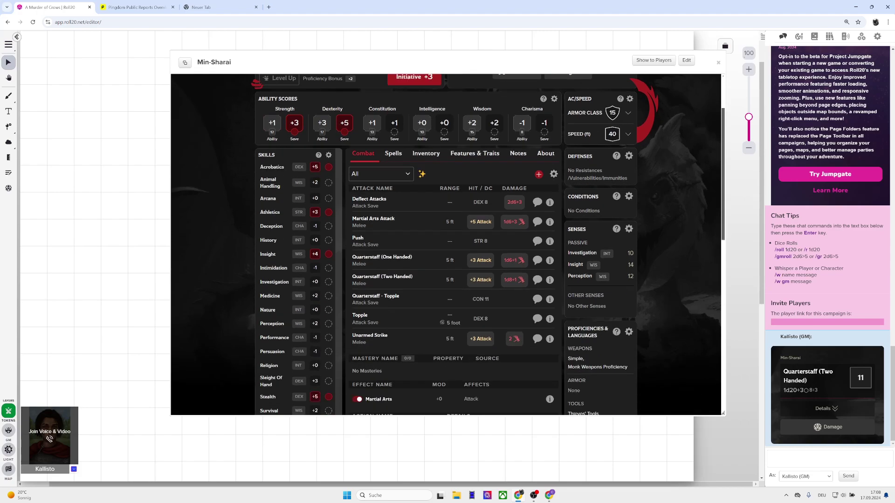
{"action": "scroll", "coordinate": [447, 245], "scroll_direction": "down", "scroll_amount": 4}
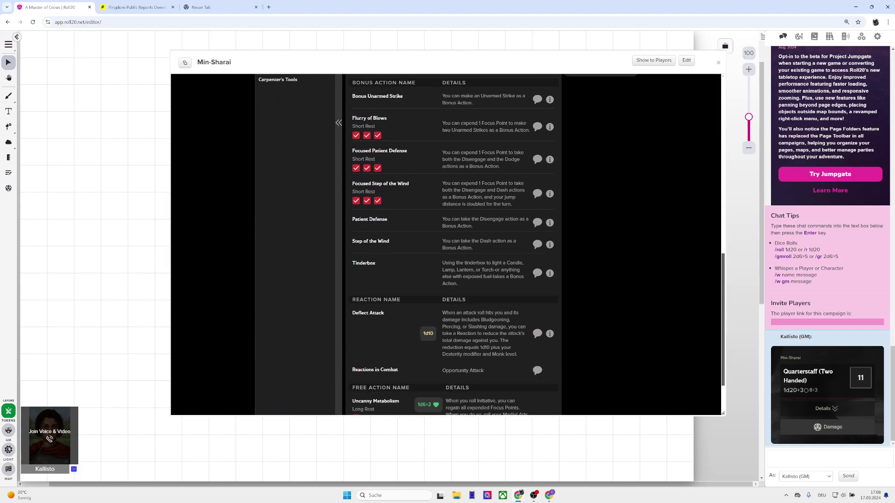
{"action": "scroll", "coordinate": [448, 244], "scroll_direction": "up", "scroll_amount": 10}
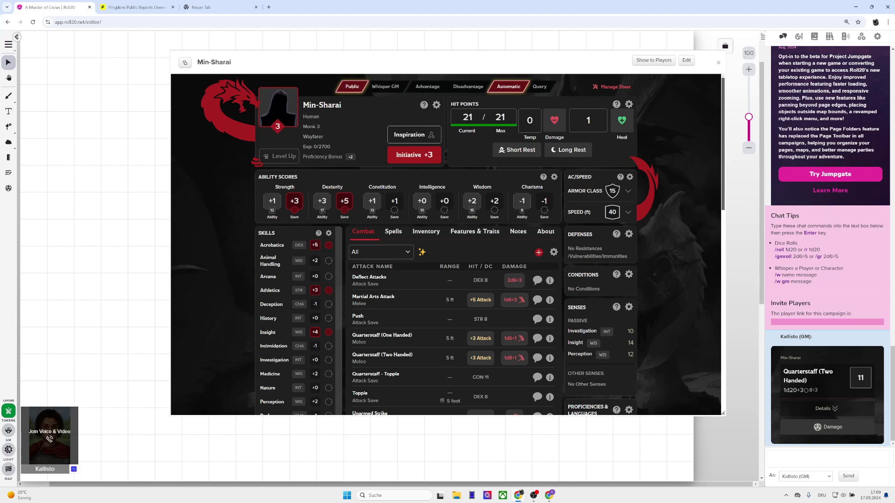
{"action": "left_click", "coordinate": [629, 104]}
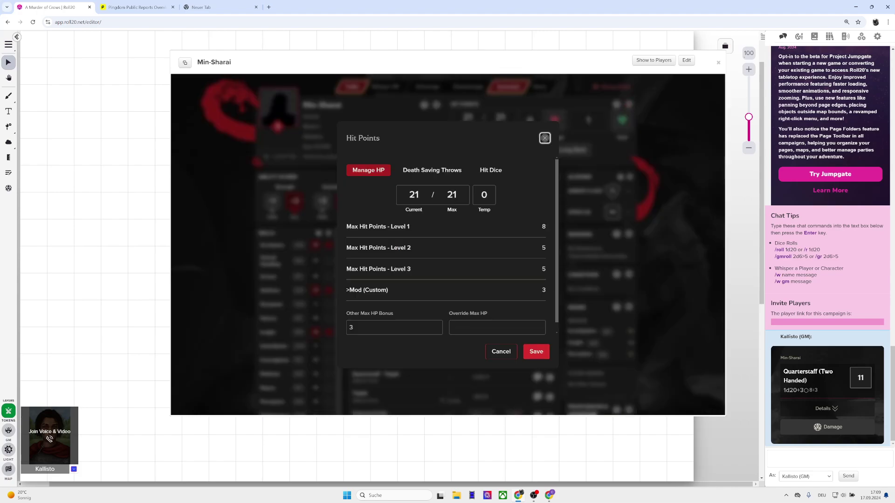
{"action": "left_click", "coordinate": [544, 138]}
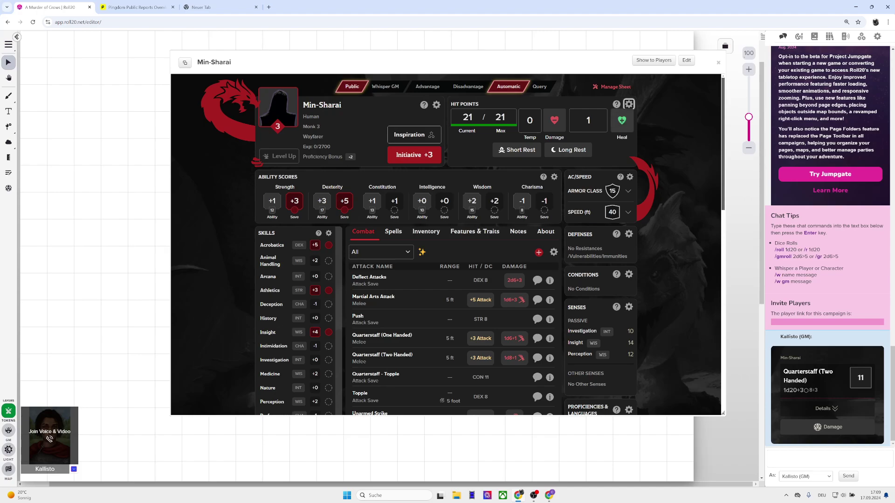
{"action": "mouse_move", "coordinate": [617, 104]}
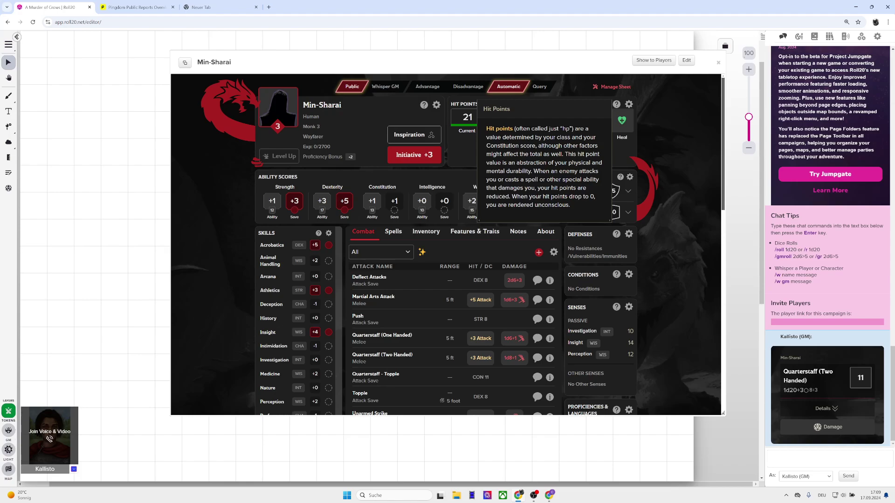
- Switch the sheet's roll mode to Advantage and check the filter options of the combat list
{"action": "left_click", "coordinate": [427, 86]}
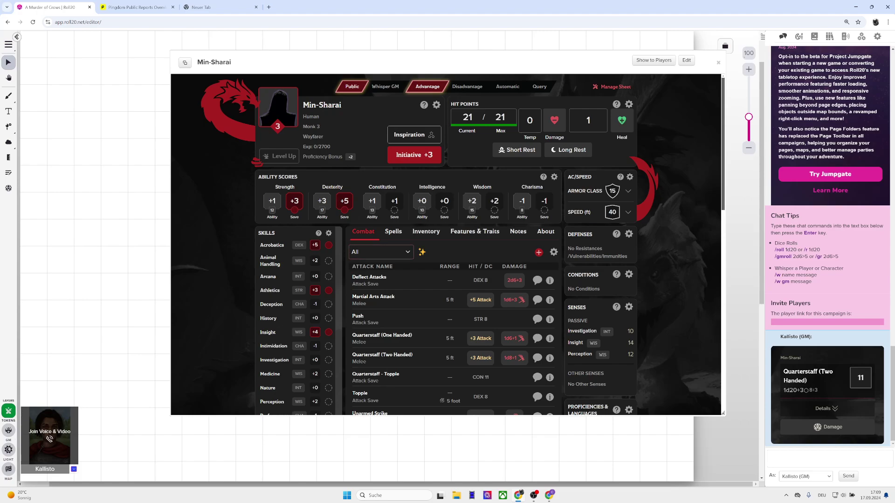
{"action": "left_click", "coordinate": [381, 252]}
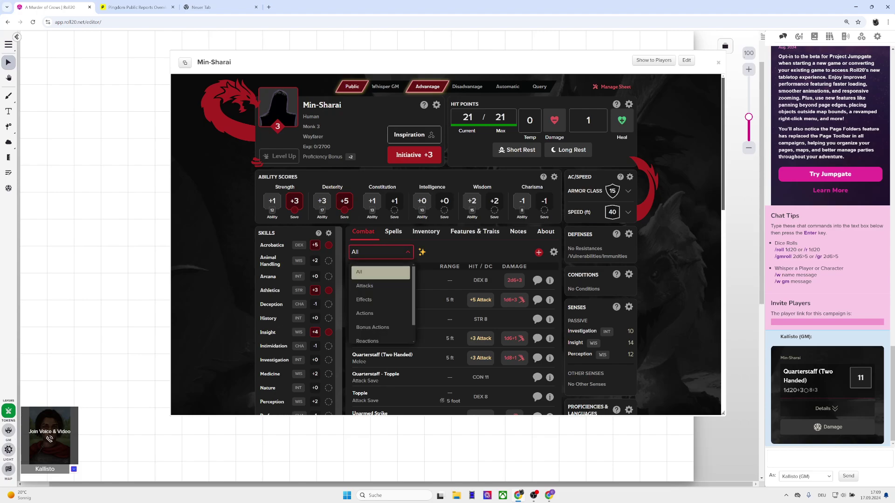
{"action": "key", "text": "Escape"}
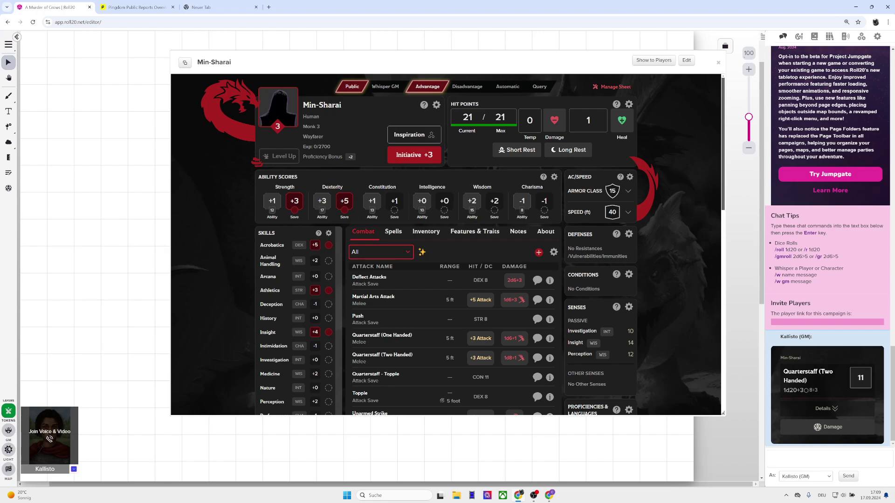
- Open the Deflect Attacks attack for editing and examine its action type, save ability, On Fail and On Succeed fields
{"action": "scroll", "coordinate": [447, 244], "scroll_direction": "down", "scroll_amount": 2}
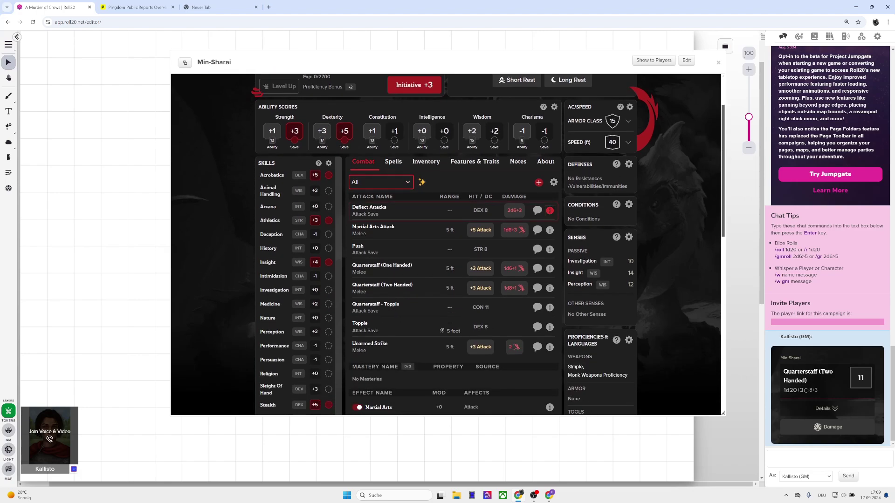
{"action": "left_click", "coordinate": [550, 211]}
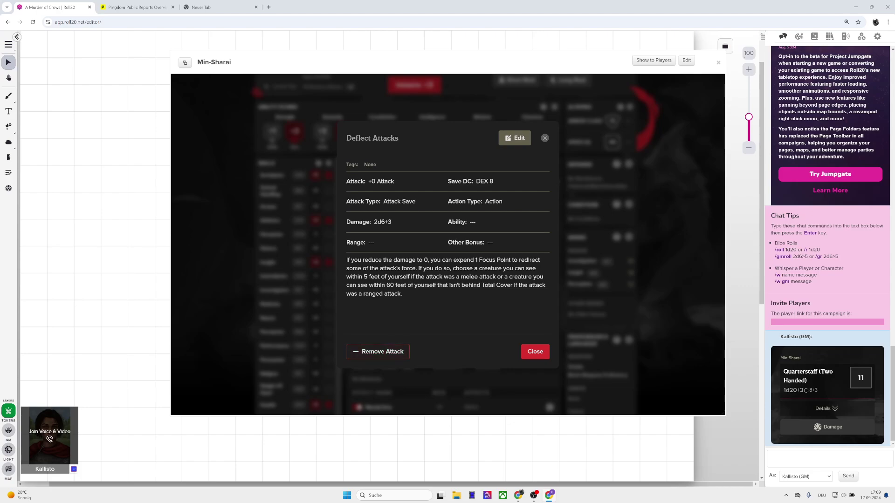
{"action": "left_click", "coordinate": [515, 138]}
{"action": "scroll", "coordinate": [446, 247], "scroll_direction": "down", "scroll_amount": 5}
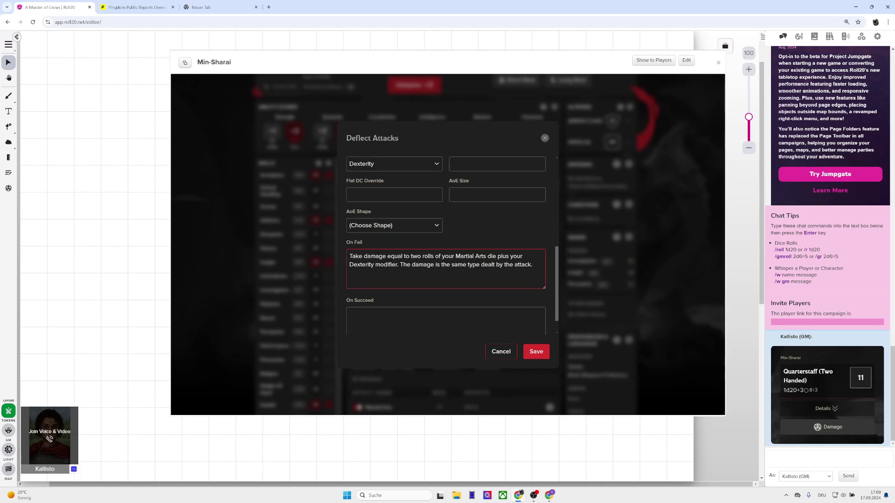
{"action": "scroll", "coordinate": [446, 248], "scroll_direction": "down", "scroll_amount": 1}
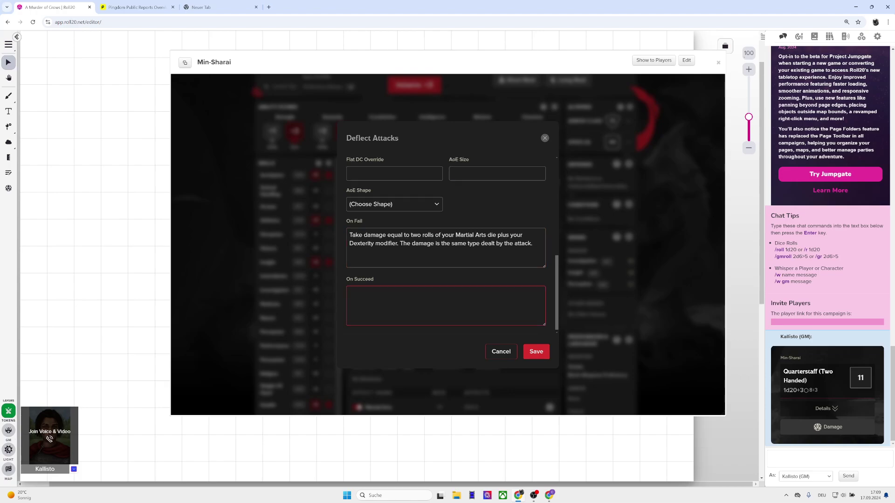
{"action": "scroll", "coordinate": [446, 247], "scroll_direction": "up", "scroll_amount": 5}
{"action": "scroll", "coordinate": [447, 247], "scroll_direction": "up", "scroll_amount": 1}
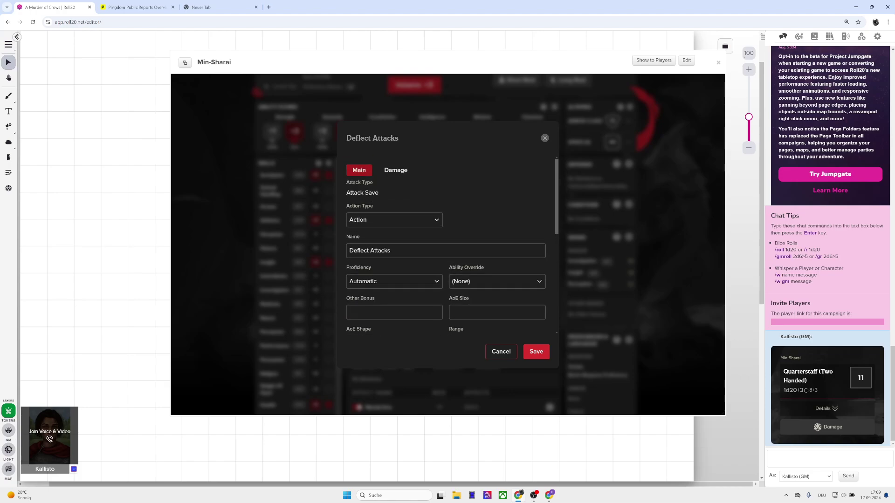
{"action": "scroll", "coordinate": [446, 247], "scroll_direction": "down", "scroll_amount": 5}
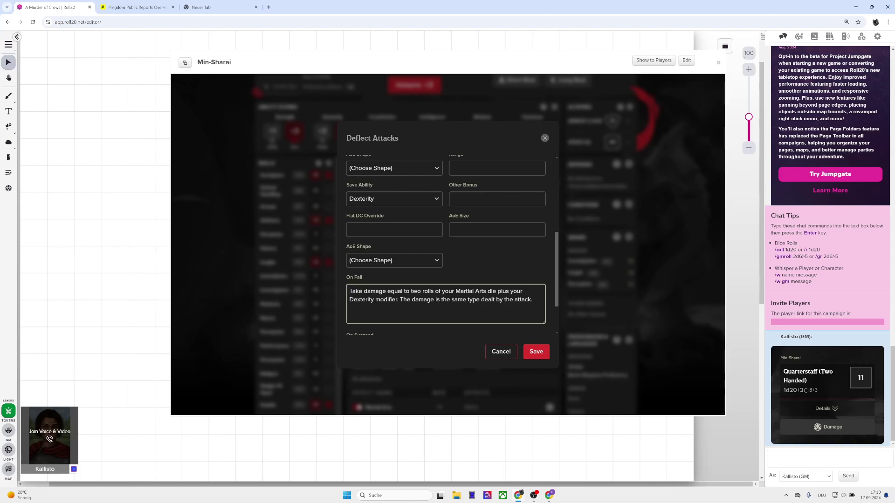
{"action": "scroll", "coordinate": [446, 247], "scroll_direction": "down", "scroll_amount": 2}
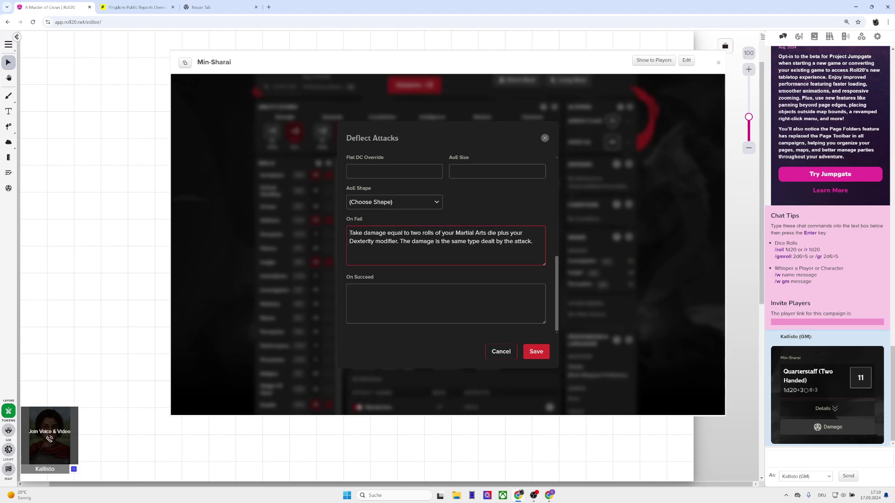
- Fill the On Succeed field of Deflect Attacks with the note on reducing damage by 1d10 + Dex modifier + Monk level, and save
{"action": "left_click", "coordinate": [350, 291]}
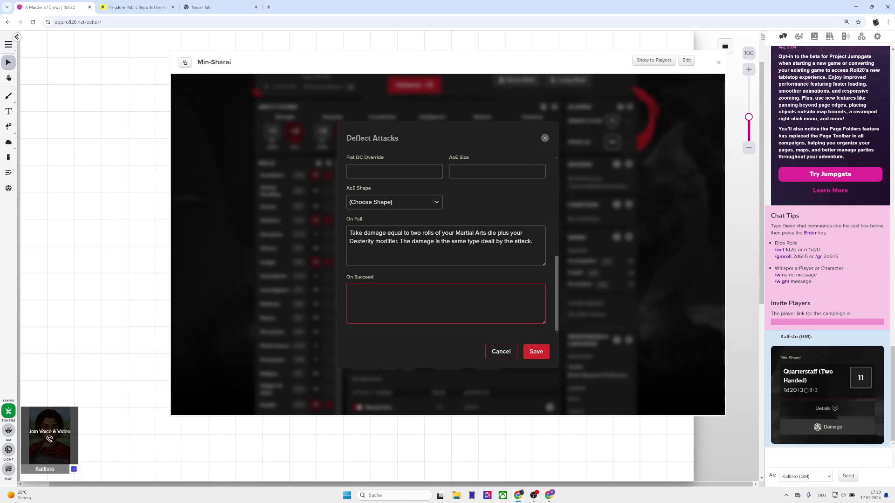
{"action": "scroll", "coordinate": [446, 242], "scroll_direction": "up", "scroll_amount": 5}
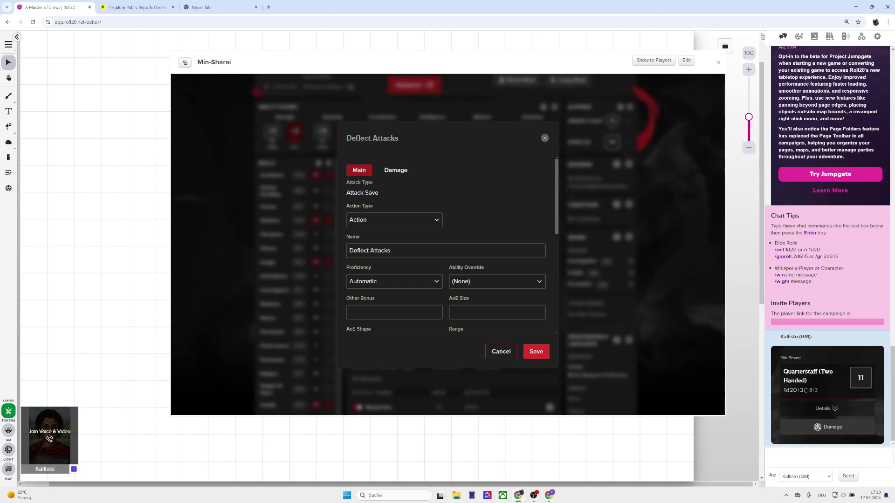
{"action": "left_click", "coordinate": [395, 170]}
{"action": "left_click", "coordinate": [359, 170]}
{"action": "scroll", "coordinate": [350, 291], "scroll_direction": "down", "scroll_amount": 3}
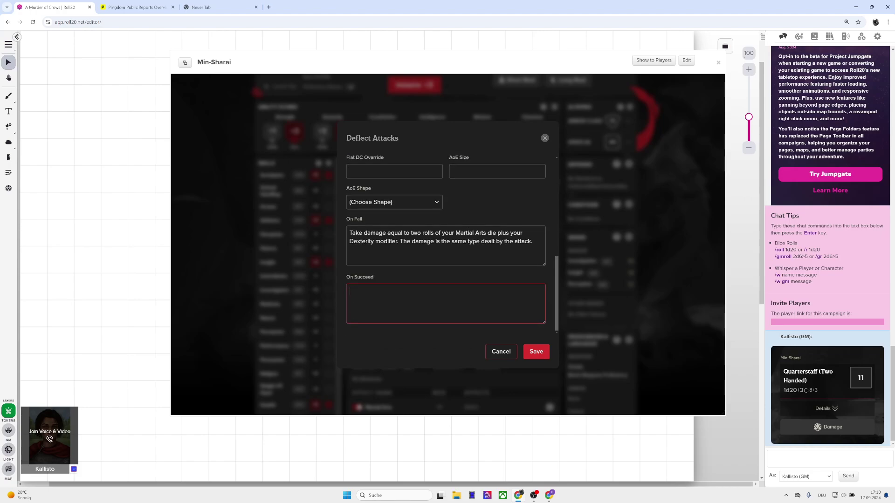
{"action": "type", "text": "If you reduce the damage to 0, you can expend 1 Focus Point to redirect some of the attack's force. If you do so, choose a creature you can see within 5 feet of yourself if the attack was a melee attack or a creature you can see within 60 feet of yourself that isn't behind Total Cover if the attack was a ranged attack."}
{"action": "left_click", "coordinate": [536, 351]}
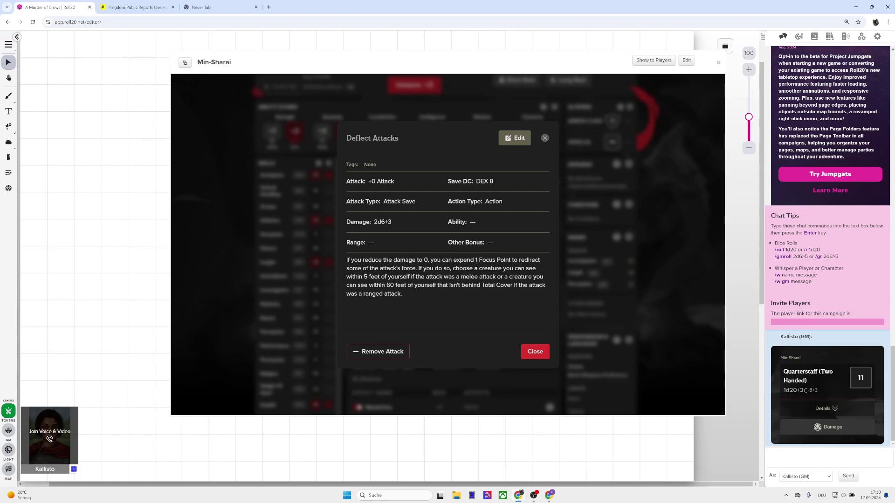
- Reopen the Deflect Attacks attack for editing, read through its On Succeed text, and save the entry again
{"action": "left_click", "coordinate": [514, 138]}
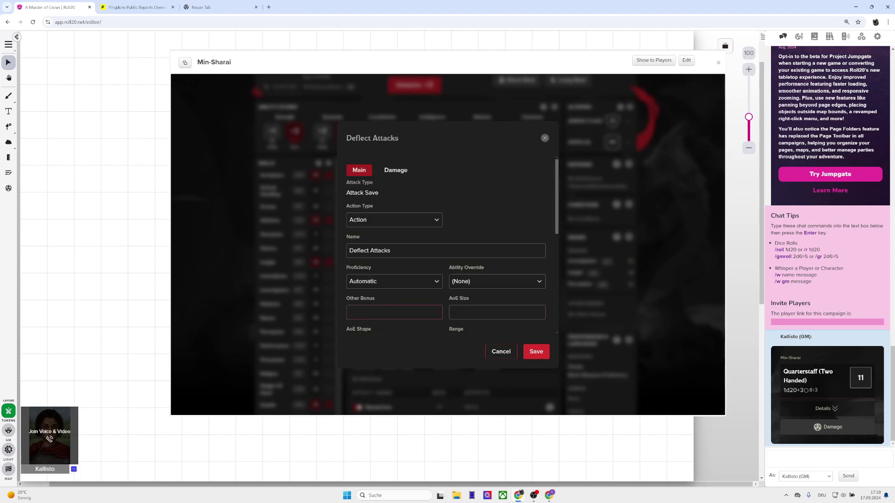
{"action": "scroll", "coordinate": [446, 245], "scroll_direction": "down", "scroll_amount": 5}
{"action": "scroll", "coordinate": [446, 304], "scroll_direction": "down", "scroll_amount": 4}
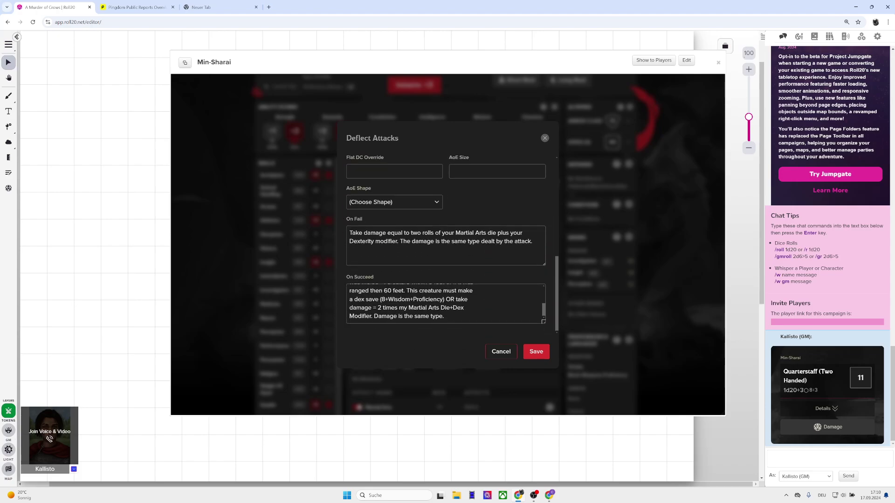
{"action": "scroll", "coordinate": [446, 304], "scroll_direction": "up", "scroll_amount": 4}
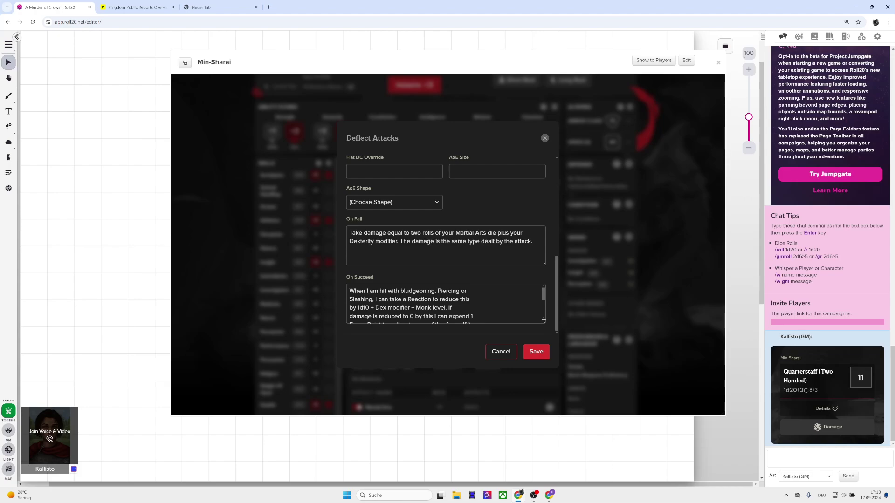
{"action": "scroll", "coordinate": [446, 304], "scroll_direction": "down", "scroll_amount": 3}
{"action": "scroll", "coordinate": [447, 304], "scroll_direction": "up", "scroll_amount": 3}
{"action": "scroll", "coordinate": [447, 304], "scroll_direction": "down", "scroll_amount": 1}
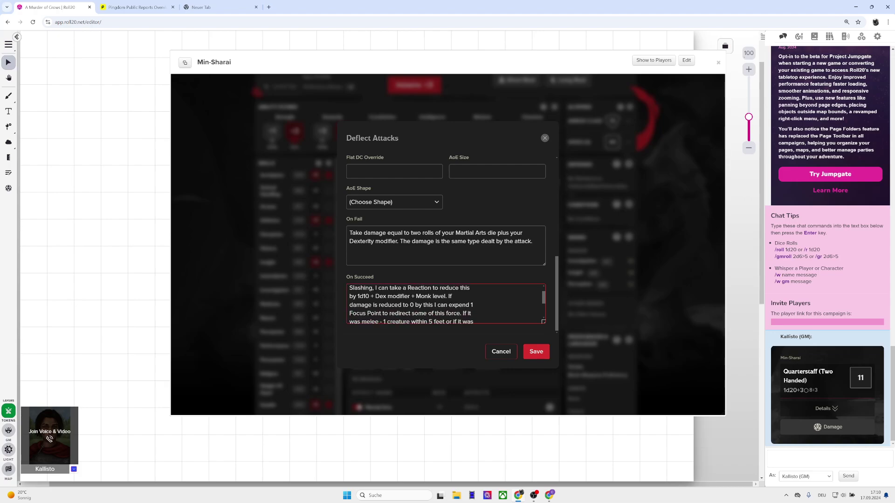
{"action": "scroll", "coordinate": [446, 304], "scroll_direction": "up", "scroll_amount": 1}
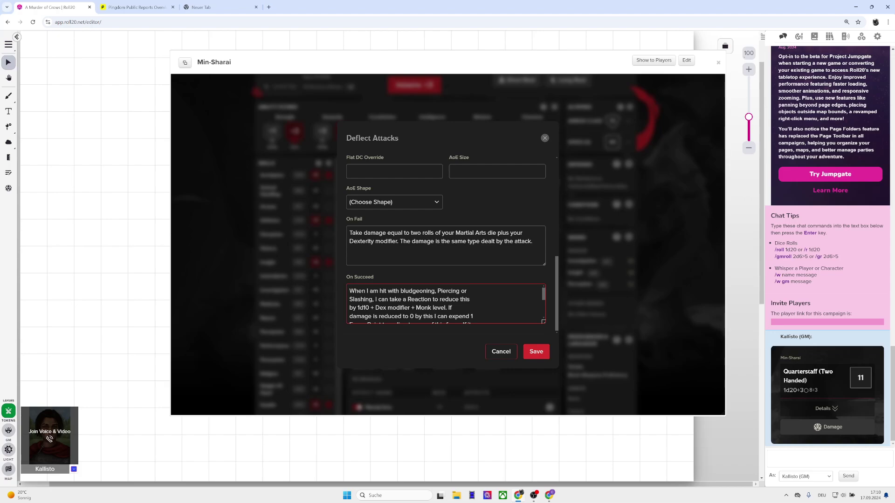
{"action": "left_click", "coordinate": [536, 352]}
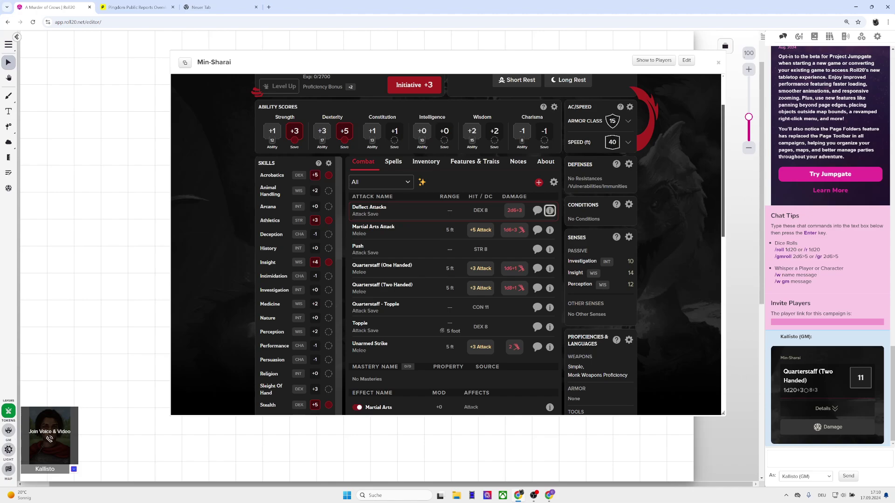
- Filter the combat list by Reactions and after that by Attacks, and post the Deflect Attacks entry to the chat
{"action": "left_click", "coordinate": [380, 181]}
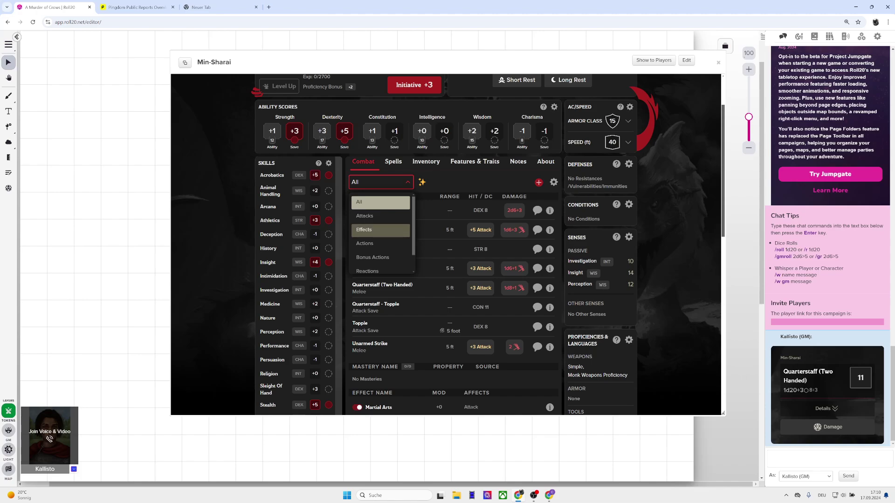
{"action": "left_click", "coordinate": [373, 271]}
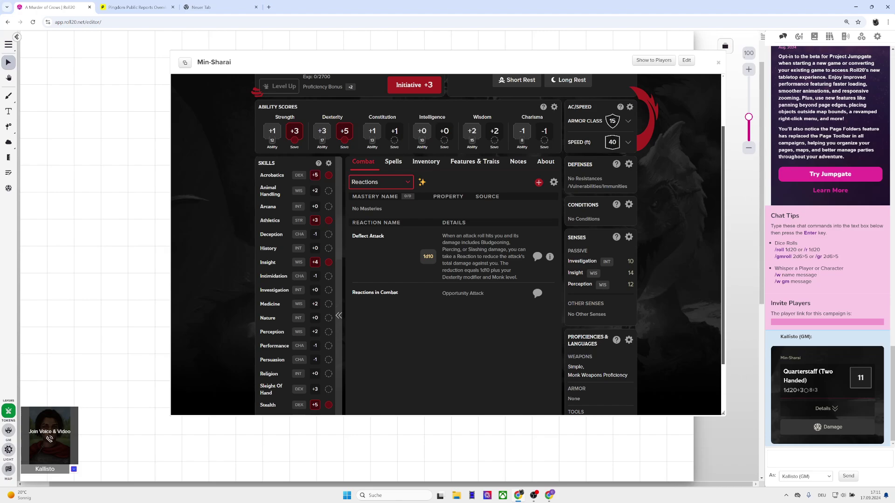
{"action": "left_click", "coordinate": [380, 182]}
{"action": "key", "text": "Escape"}
{"action": "left_click", "coordinate": [380, 182]}
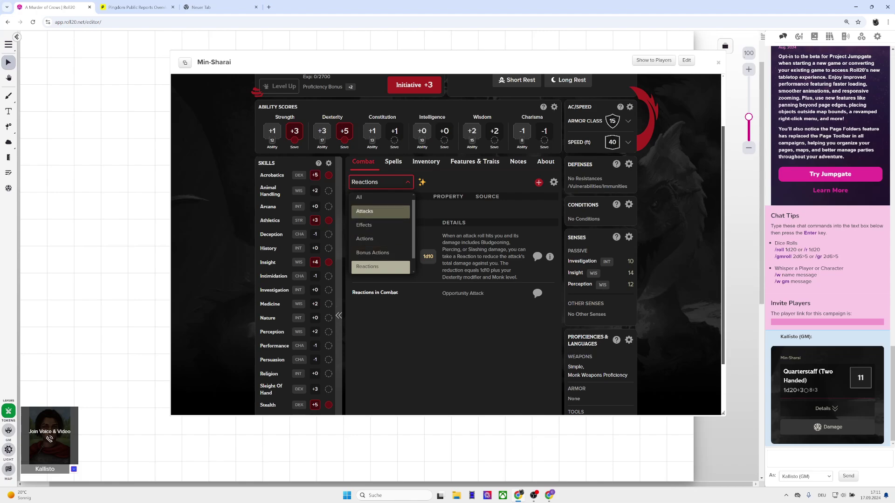
{"action": "left_click", "coordinate": [381, 211]}
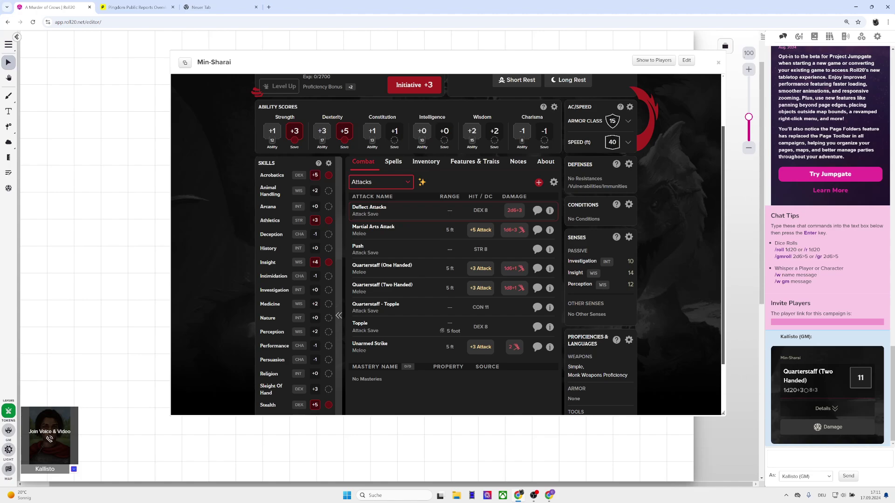
{"action": "left_click", "coordinate": [538, 210]}
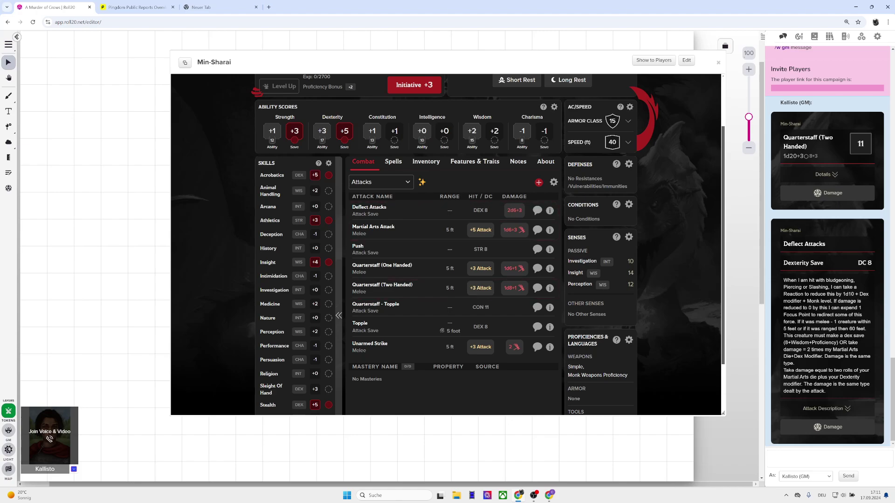
- Change the sheet layout to Standard in the sheet settings and save
{"action": "scroll", "coordinate": [447, 242], "scroll_direction": "up", "scroll_amount": 2}
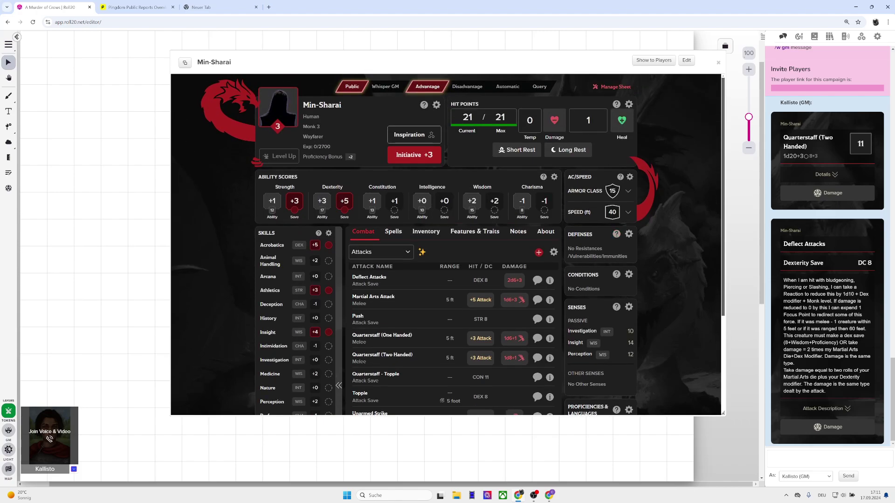
{"action": "left_click", "coordinate": [612, 86]}
{"action": "left_click", "coordinate": [353, 209]}
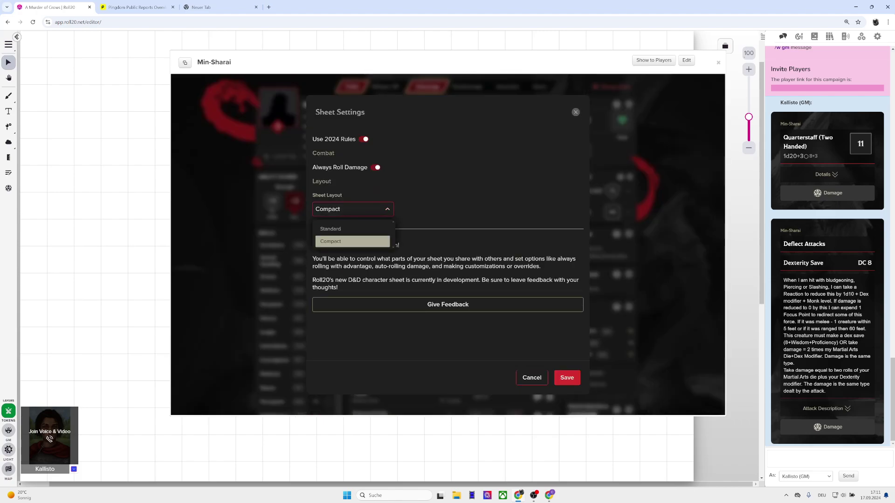
{"action": "left_click", "coordinate": [352, 229]}
{"action": "left_click", "coordinate": [567, 378]}
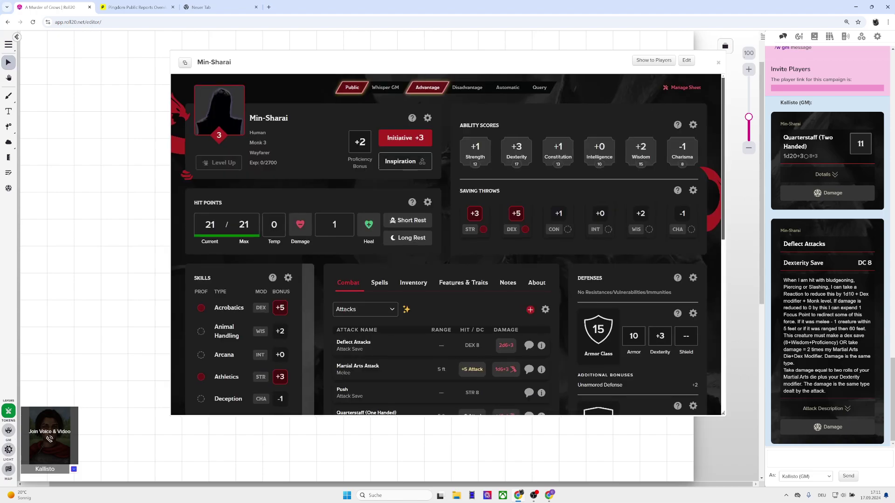
- Rename the Deflect Attacks attack as "Deflect Attacks - R" and save the entry
{"action": "scroll", "coordinate": [448, 242], "scroll_direction": "down", "scroll_amount": 3}
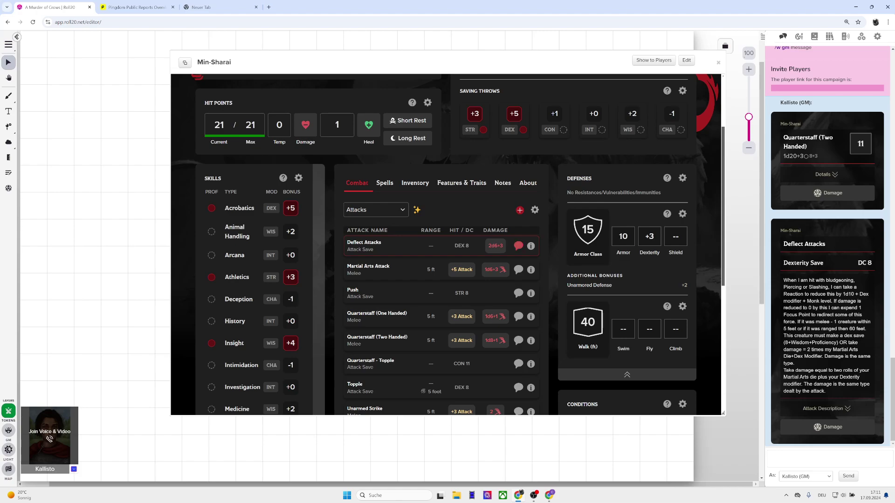
{"action": "left_click", "coordinate": [531, 246]}
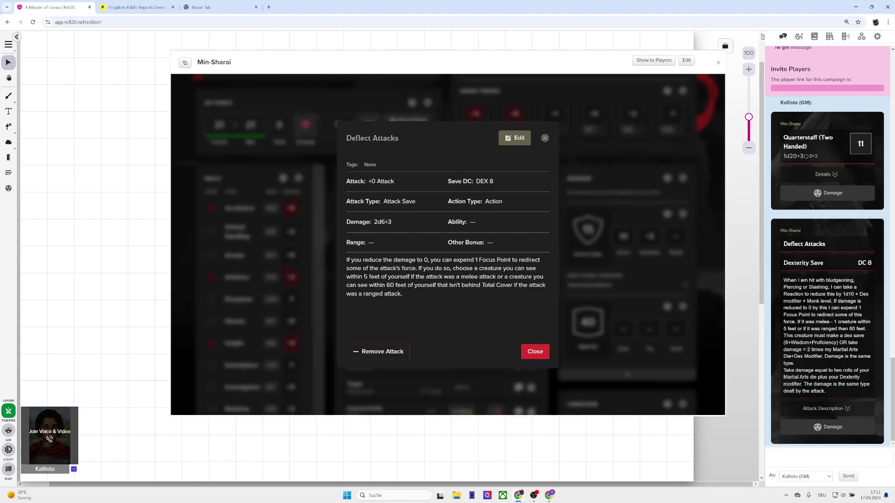
{"action": "left_click", "coordinate": [515, 138]}
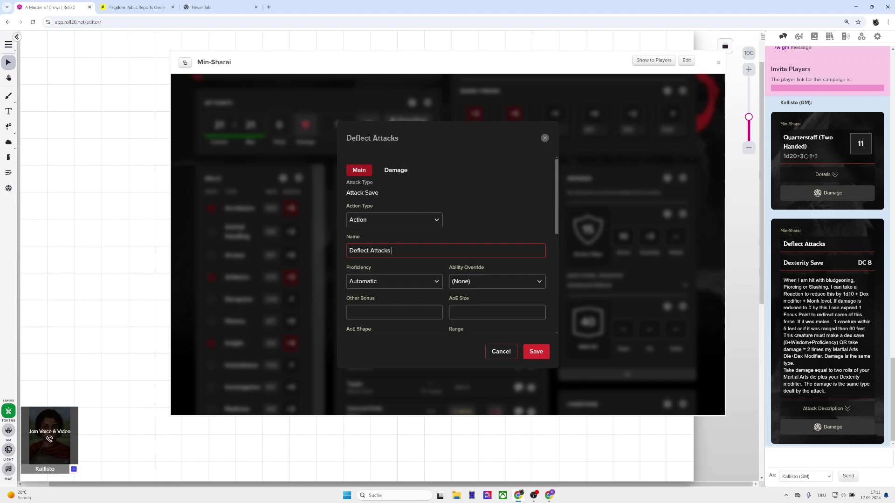
{"action": "type", "text": "R"}
{"action": "type", "text": "-"}
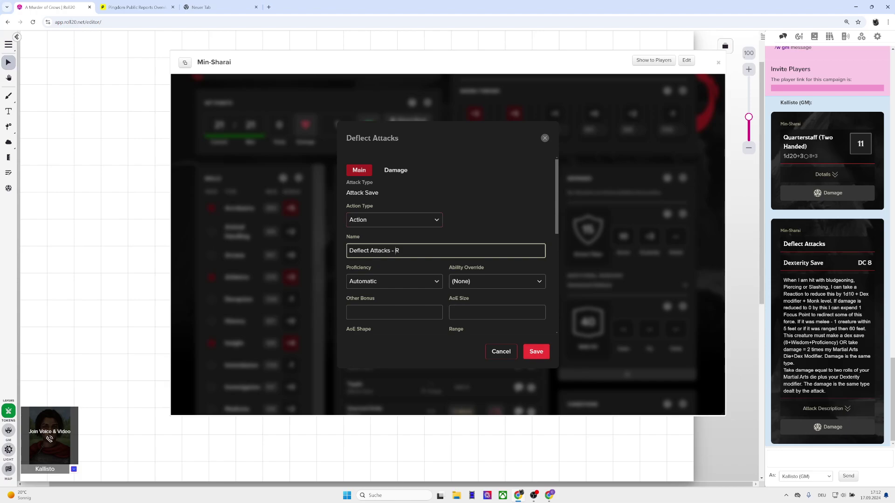
{"action": "left_click", "coordinate": [536, 352]}
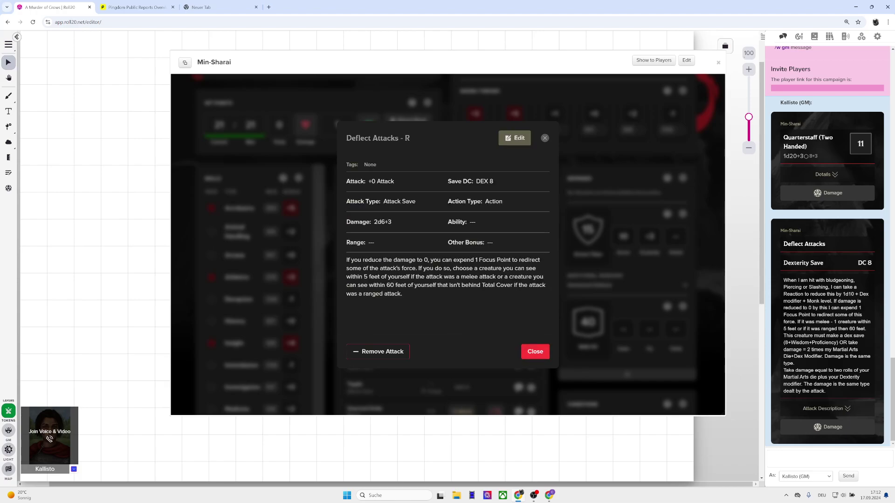
{"action": "left_click", "coordinate": [535, 352]}
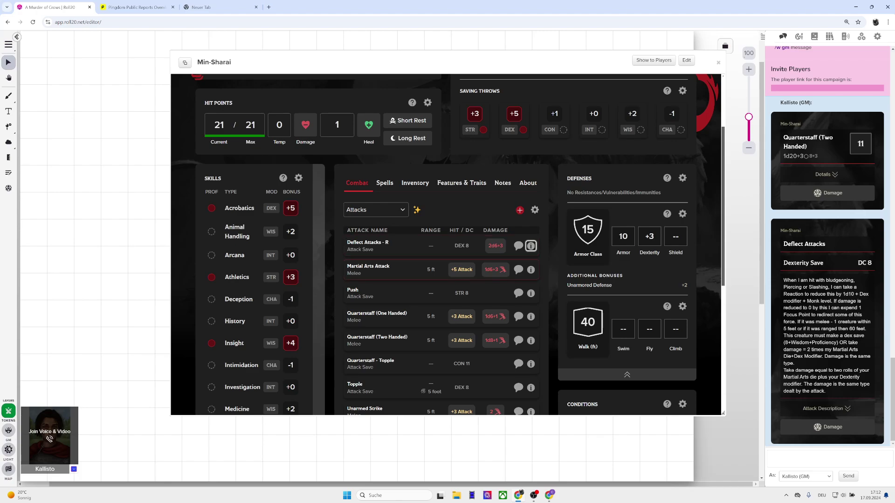
- Post the Push attack to the chat and expand its attack description there
{"action": "left_click", "coordinate": [530, 293]}
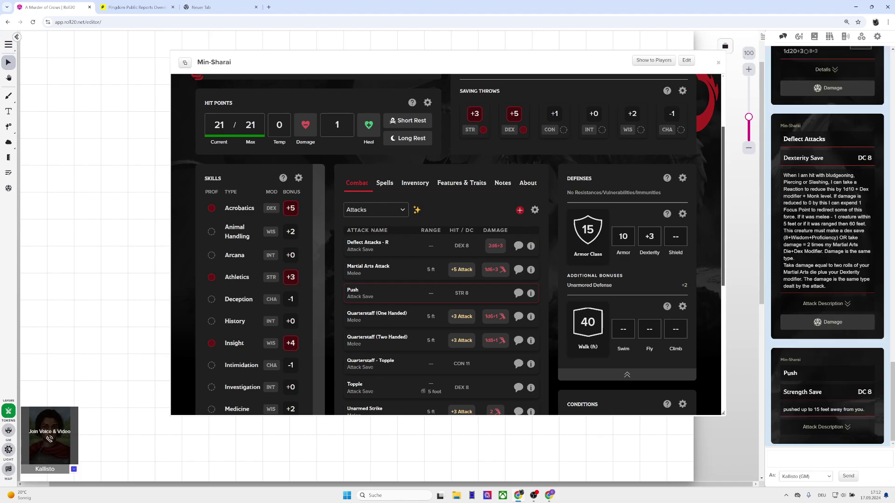
{"action": "left_click", "coordinate": [826, 427]}
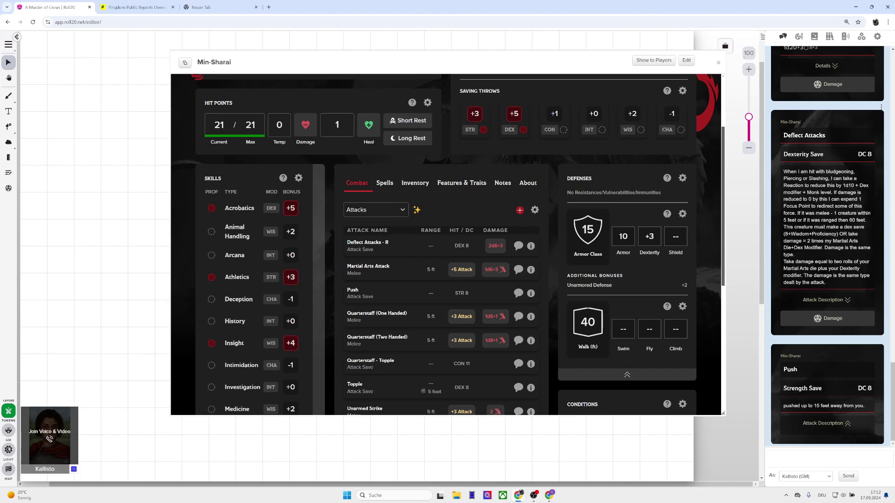
{"action": "scroll", "coordinate": [447, 244], "scroll_direction": "down", "scroll_amount": 3}
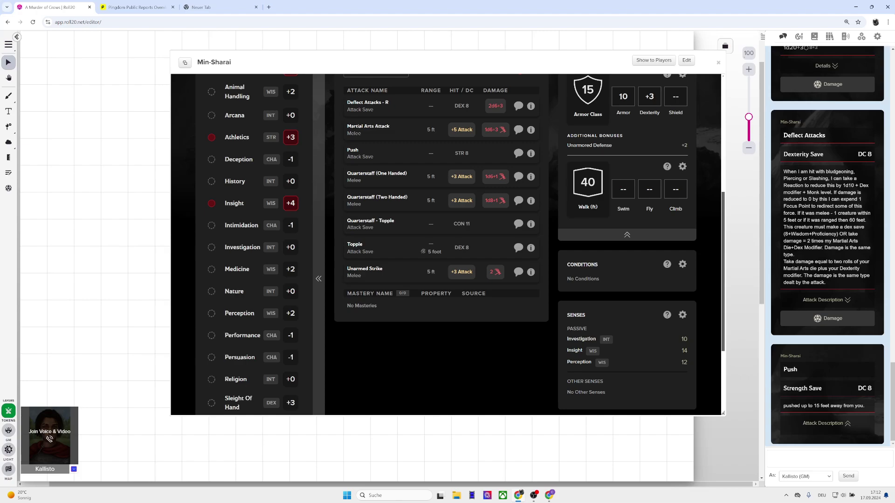
{"action": "scroll", "coordinate": [448, 245], "scroll_direction": "up", "scroll_amount": 3}
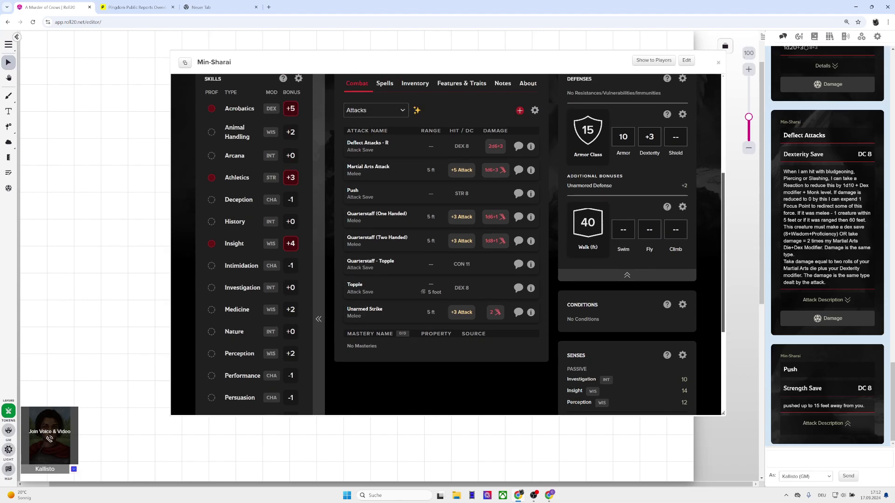
- Look through the character's features and traits, and read the full Open Hand Technique description
{"action": "left_click", "coordinate": [461, 183]}
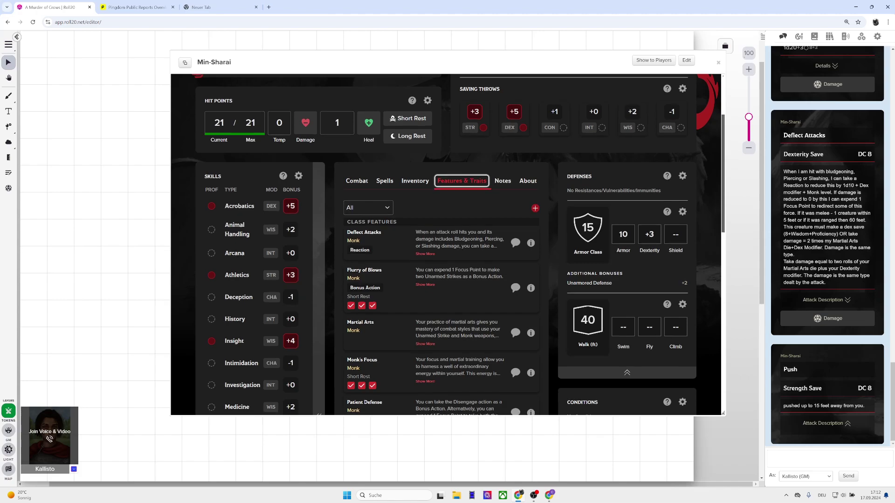
{"action": "scroll", "coordinate": [448, 243], "scroll_direction": "down", "scroll_amount": 2}
{"action": "scroll", "coordinate": [448, 243], "scroll_direction": "down", "scroll_amount": 2}
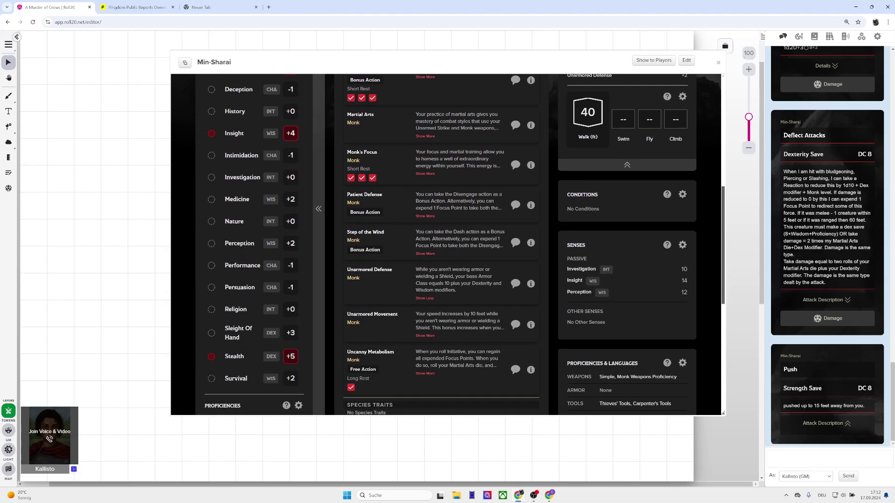
{"action": "scroll", "coordinate": [447, 242], "scroll_direction": "down", "scroll_amount": 3}
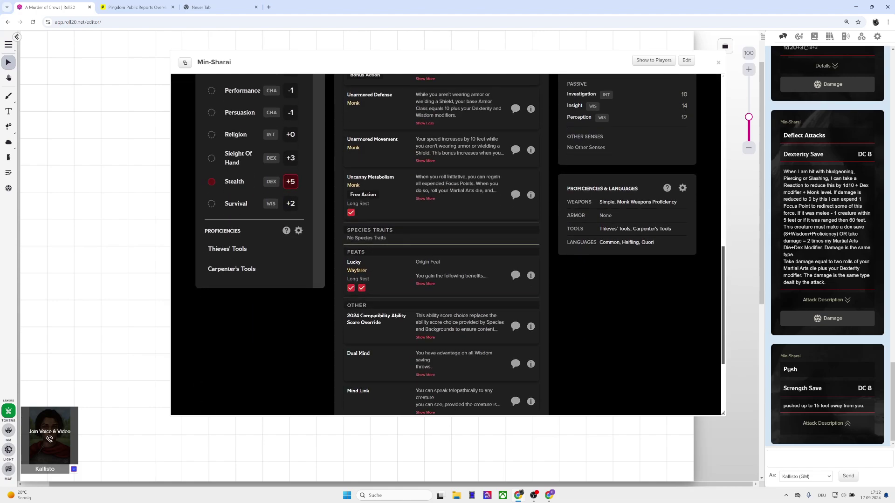
{"action": "scroll", "coordinate": [448, 242], "scroll_direction": "down", "scroll_amount": 2}
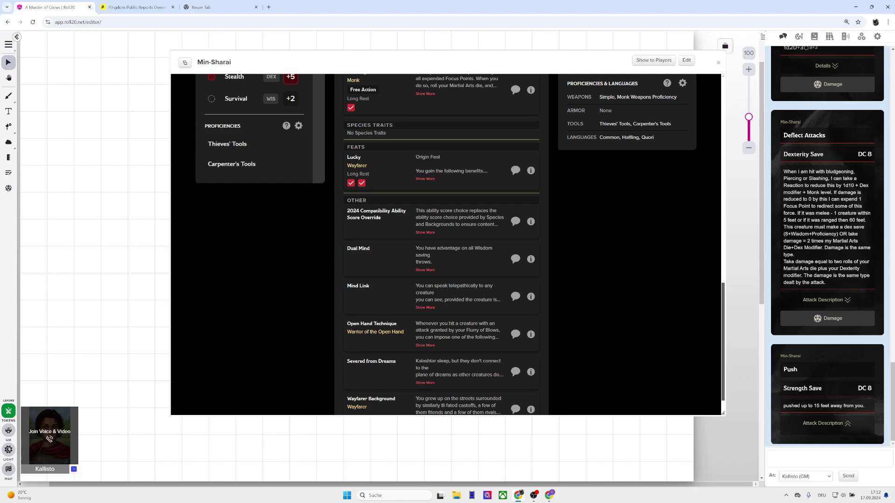
{"action": "scroll", "coordinate": [448, 243], "scroll_direction": "down", "scroll_amount": 1}
{"action": "left_click", "coordinate": [425, 313]}
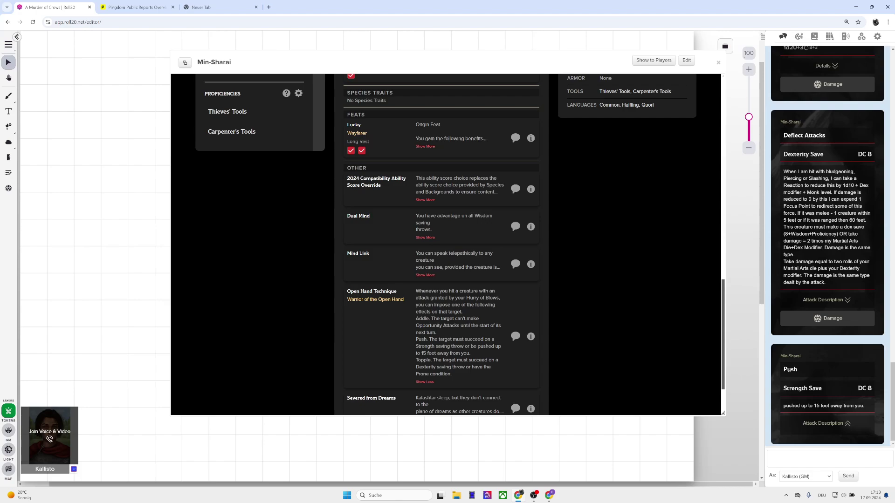
{"action": "scroll", "coordinate": [446, 242], "scroll_direction": "down", "scroll_amount": 2}
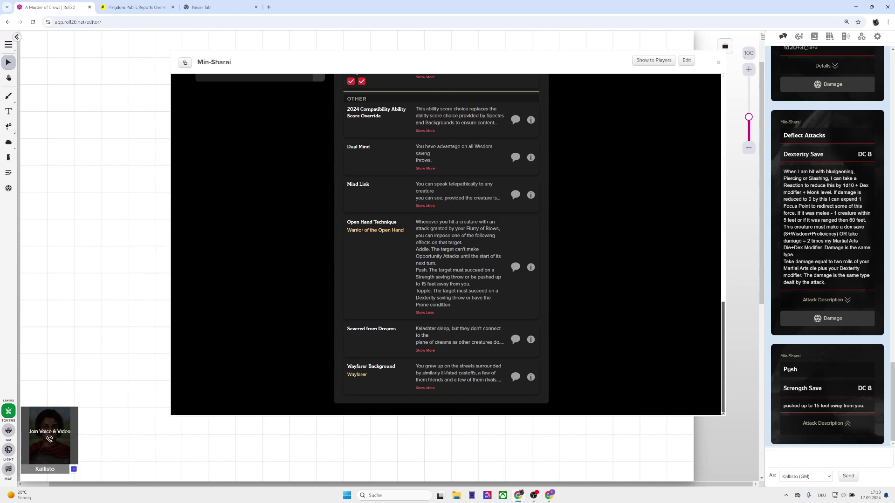
{"action": "scroll", "coordinate": [446, 242], "scroll_direction": "up", "scroll_amount": 4}
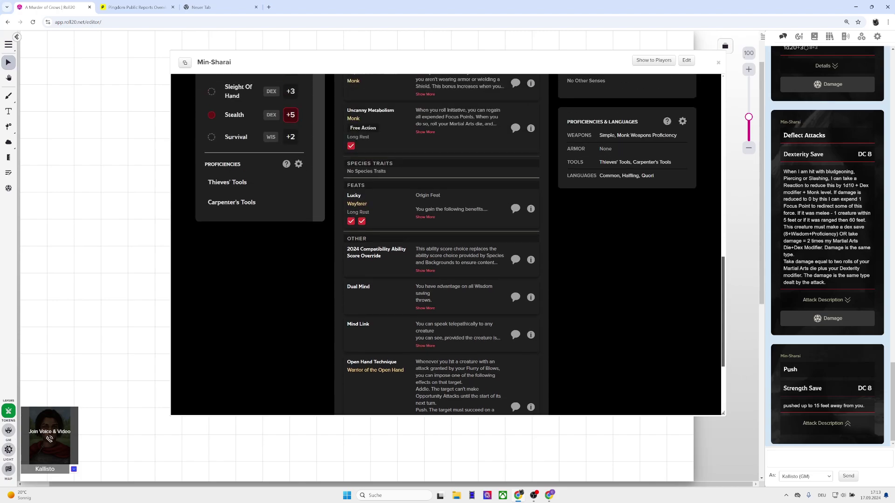
{"action": "scroll", "coordinate": [446, 243], "scroll_direction": "up", "scroll_amount": 10}
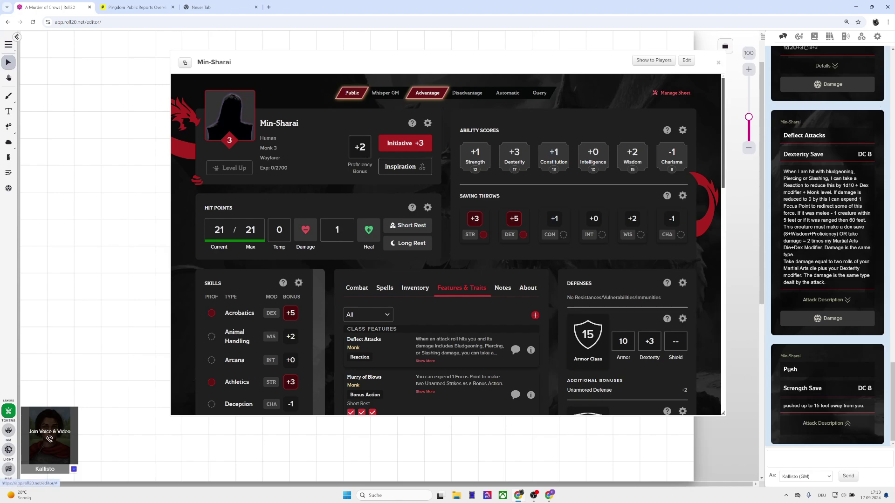
- Close and reopen the new Min-Sharai sheet from the journal, and examine its Character Profile fields without changing them
{"action": "left_click", "coordinate": [719, 62]}
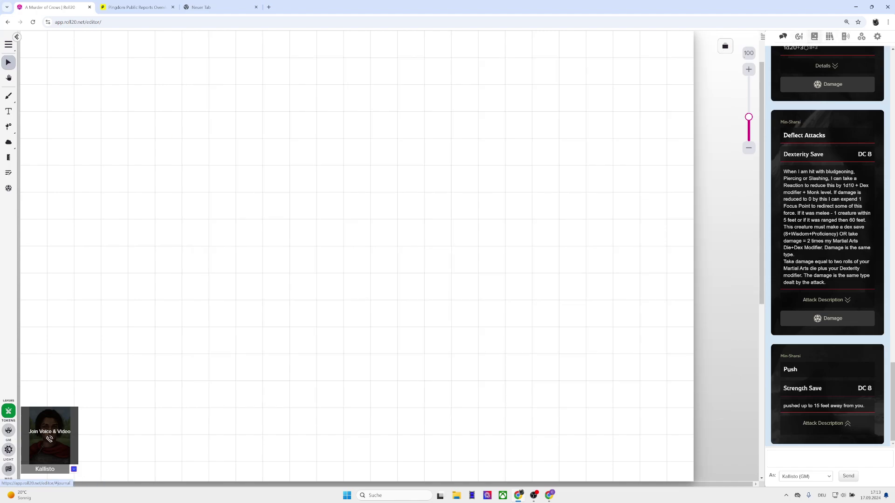
{"action": "left_click", "coordinate": [814, 37]}
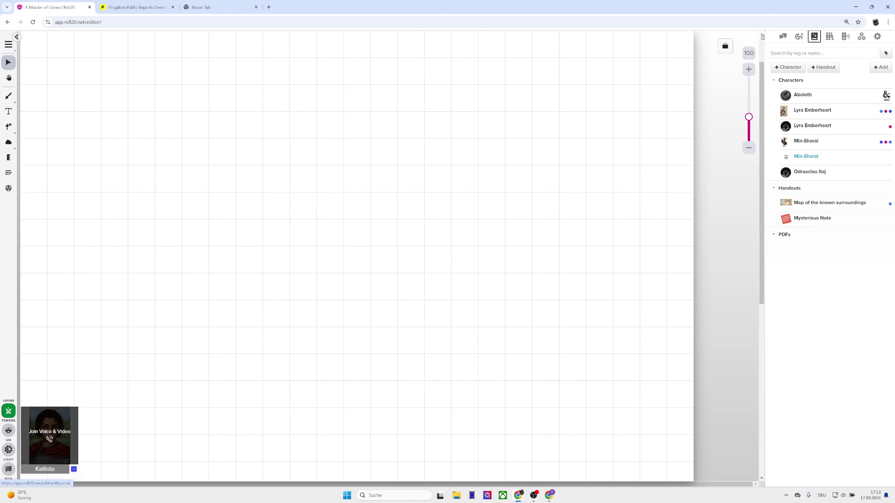
{"action": "left_click", "coordinate": [806, 156]}
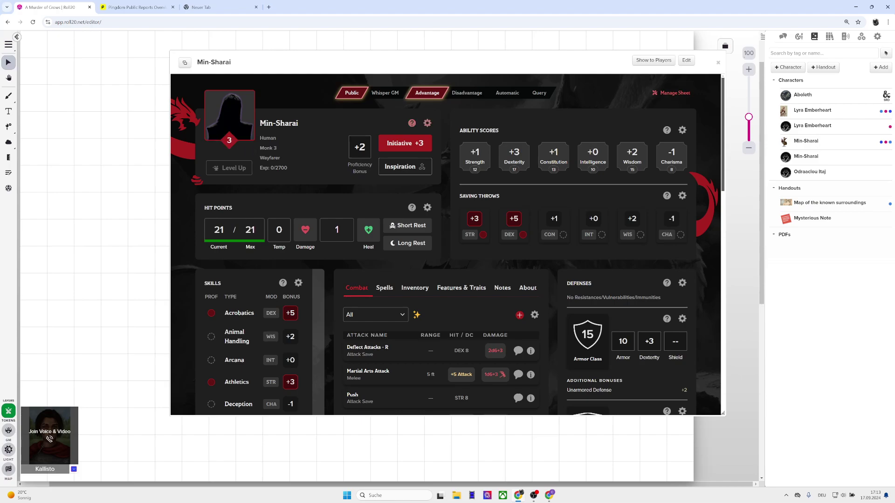
{"action": "left_click", "coordinate": [427, 123]}
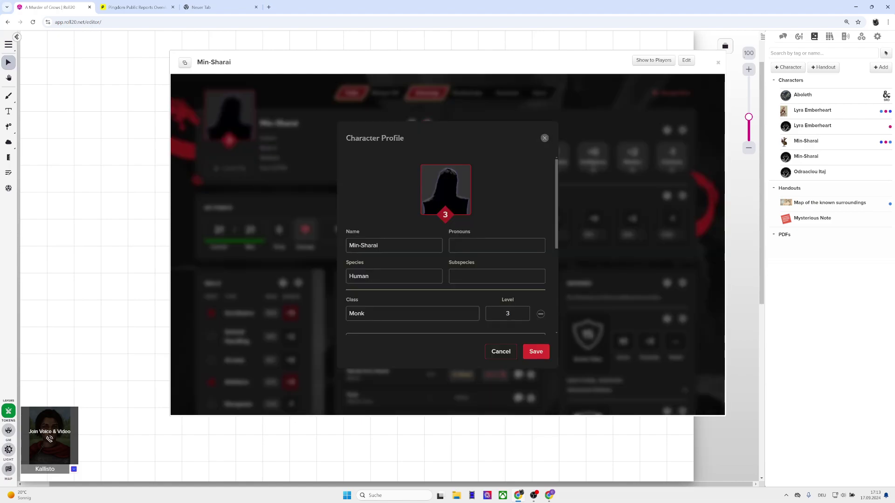
{"action": "scroll", "coordinate": [446, 243], "scroll_direction": "down", "scroll_amount": 2}
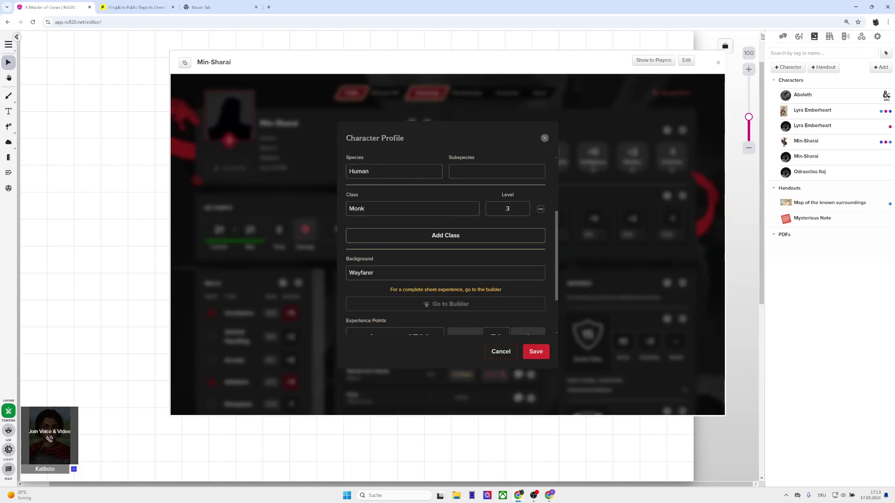
{"action": "scroll", "coordinate": [373, 212], "scroll_direction": "down", "scroll_amount": 1}
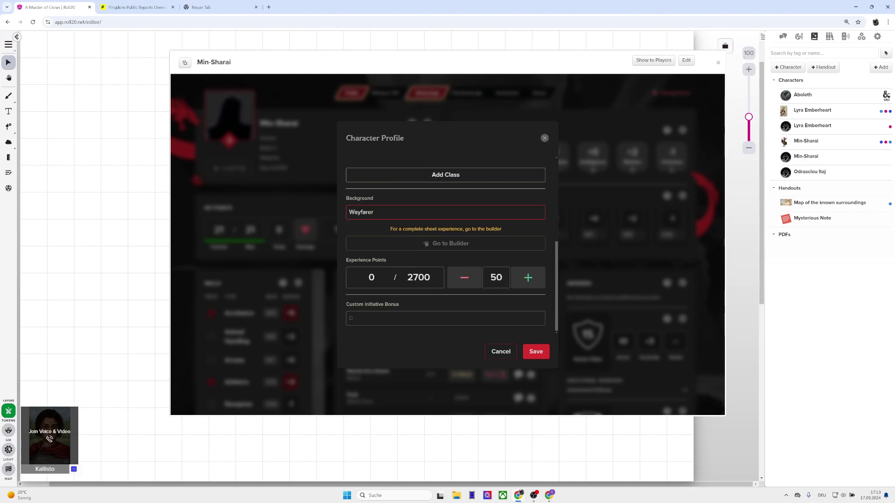
{"action": "scroll", "coordinate": [373, 213], "scroll_direction": "up", "scroll_amount": 3}
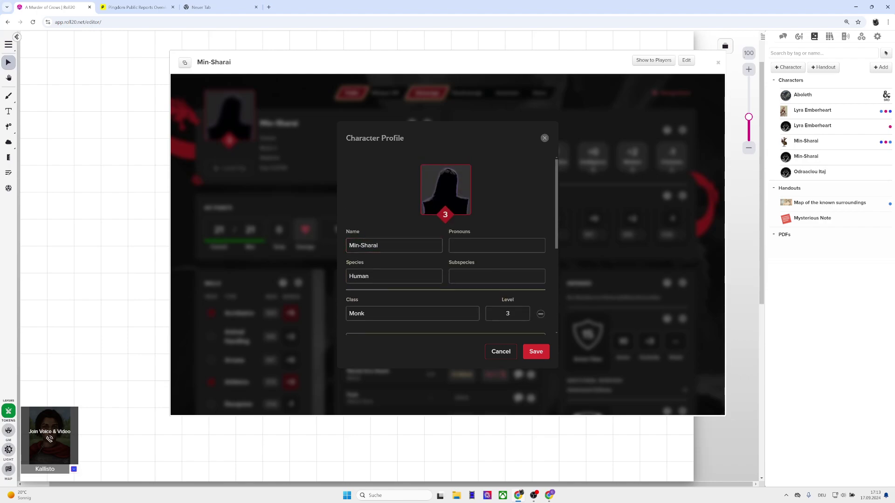
{"action": "left_click", "coordinate": [545, 138]}
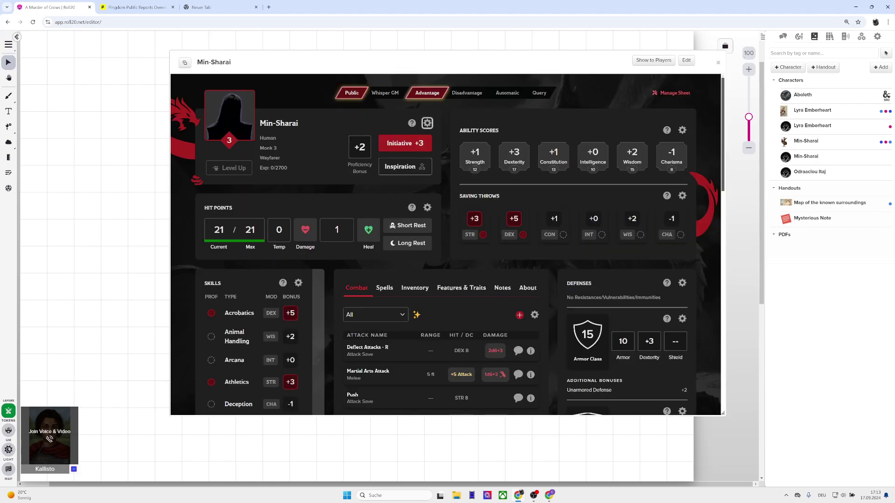
- Pop the character sheet out into a separate window and close that window
{"action": "left_click", "coordinate": [185, 62]}
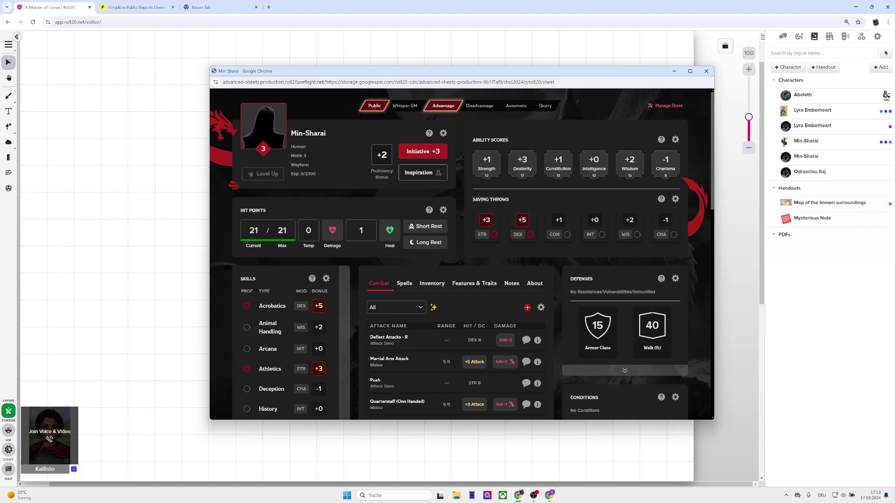
{"action": "left_click", "coordinate": [707, 71]}
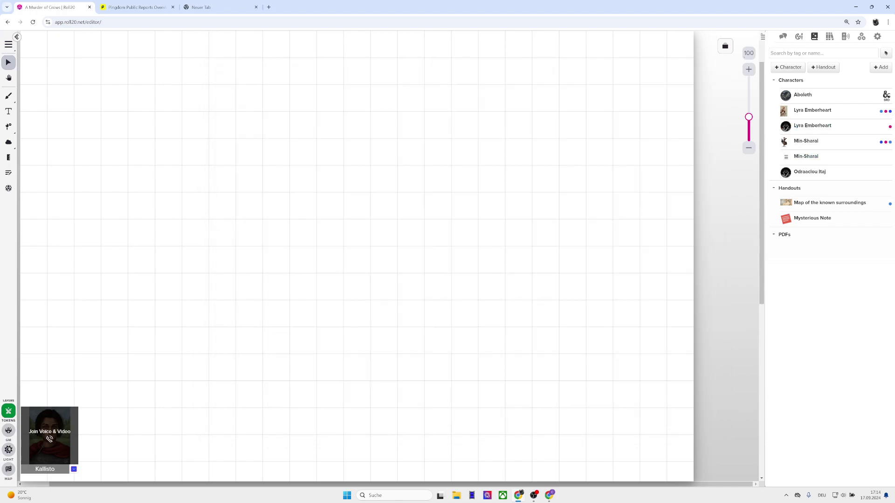
- Reopen the new Min-Sharai character from the journal and open its entry for editing
{"action": "right_click", "coordinate": [802, 159]}
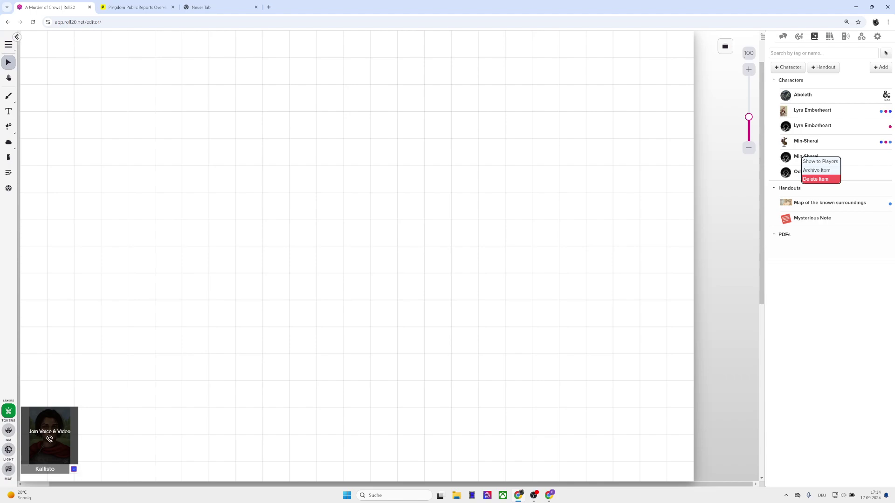
{"action": "left_click", "coordinate": [786, 157]}
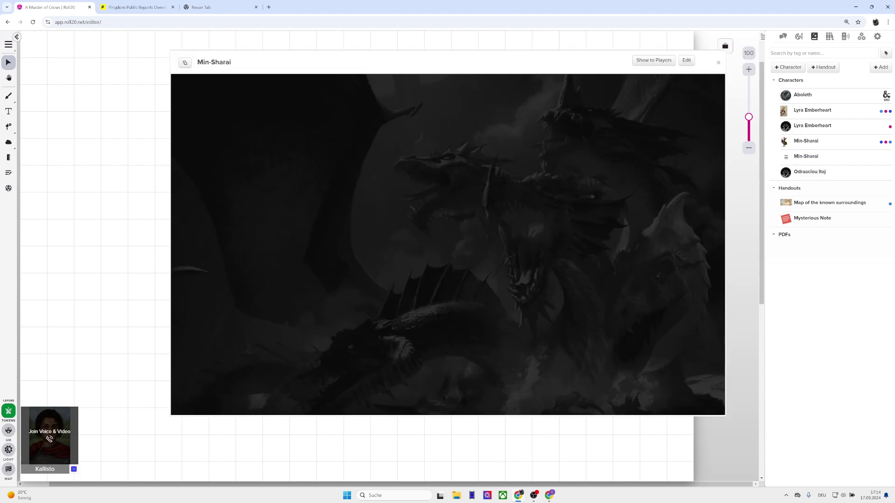
{"action": "left_click", "coordinate": [686, 60]}
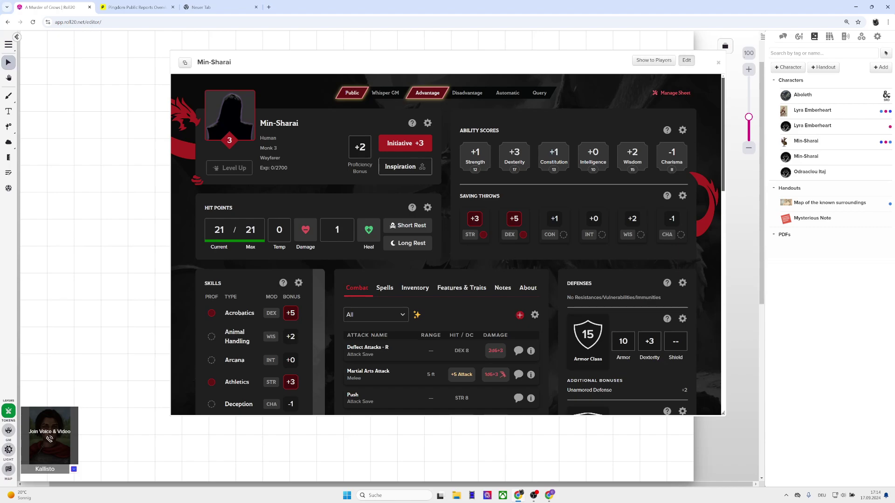